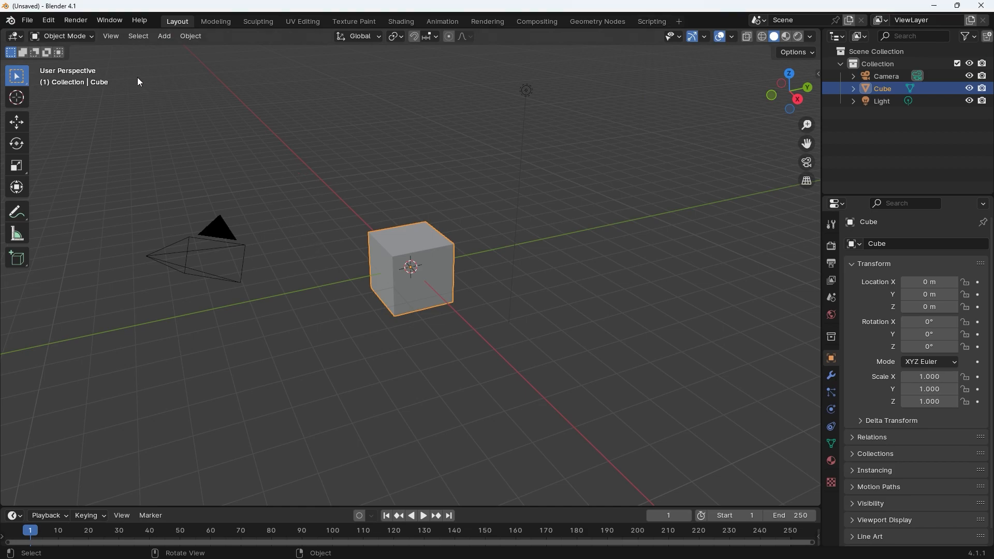
Step: Open the file BeachBall.blend from the Downloads folder
{"action": "left_click", "coordinate": [29, 20]}
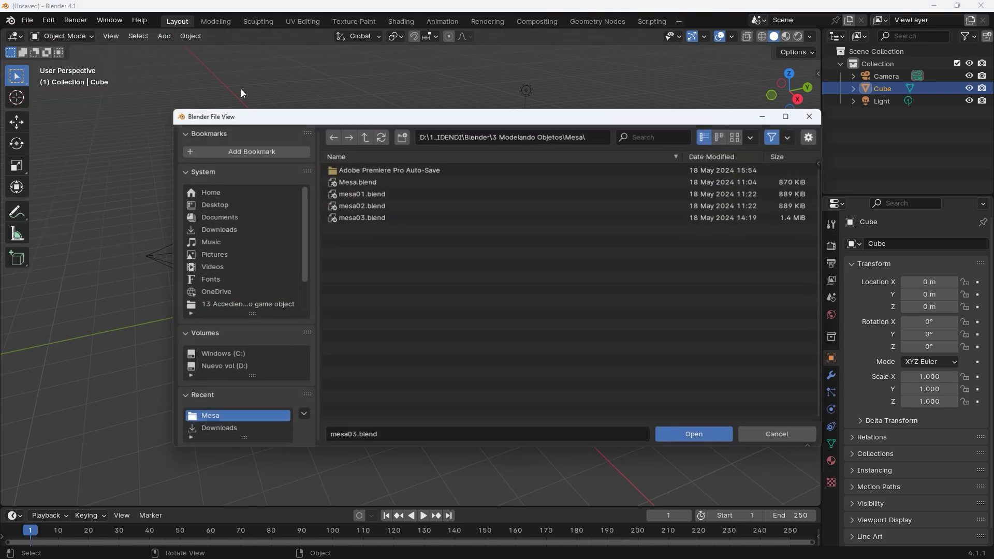
{"action": "left_click", "coordinate": [46, 48]}
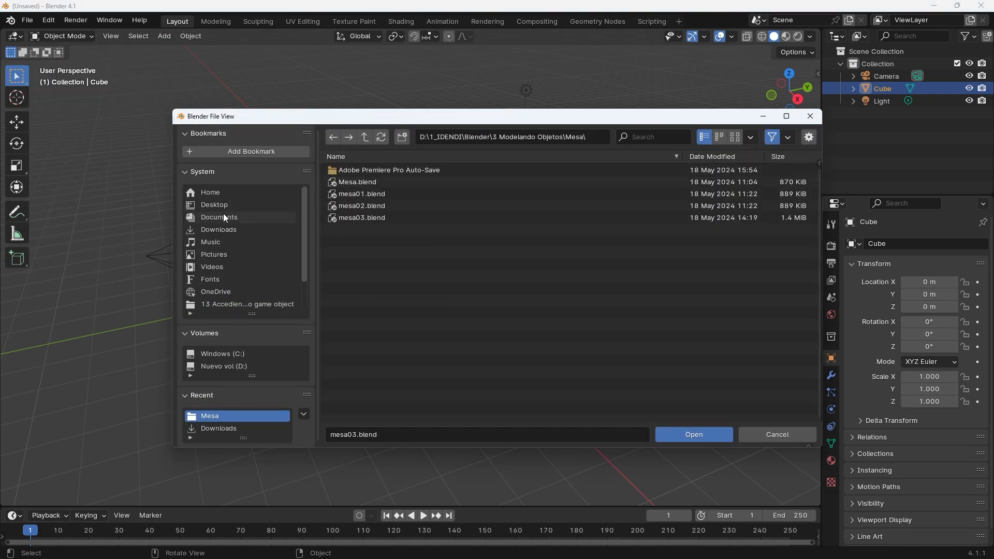
{"action": "left_click", "coordinate": [223, 230]}
{"action": "double_click", "coordinate": [379, 218]}
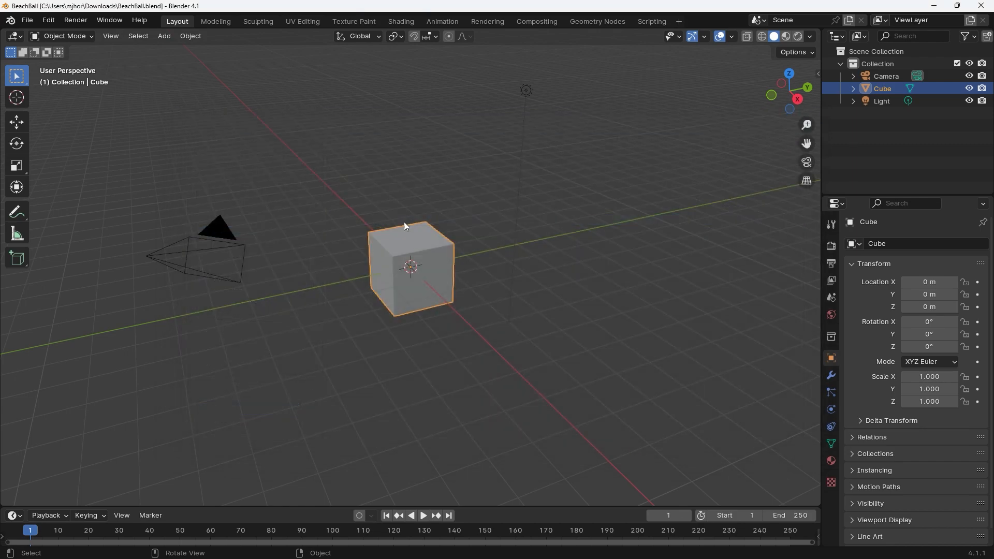
Step: Show the beach ball in front orthographic view with its transform properties displayed
{"action": "scroll", "coordinate": [420, 229], "scroll_direction": "down", "scroll_amount": 5}
{"action": "middle_click_drag", "start_coordinate": [483, 236], "coordinate": [444, 324]}
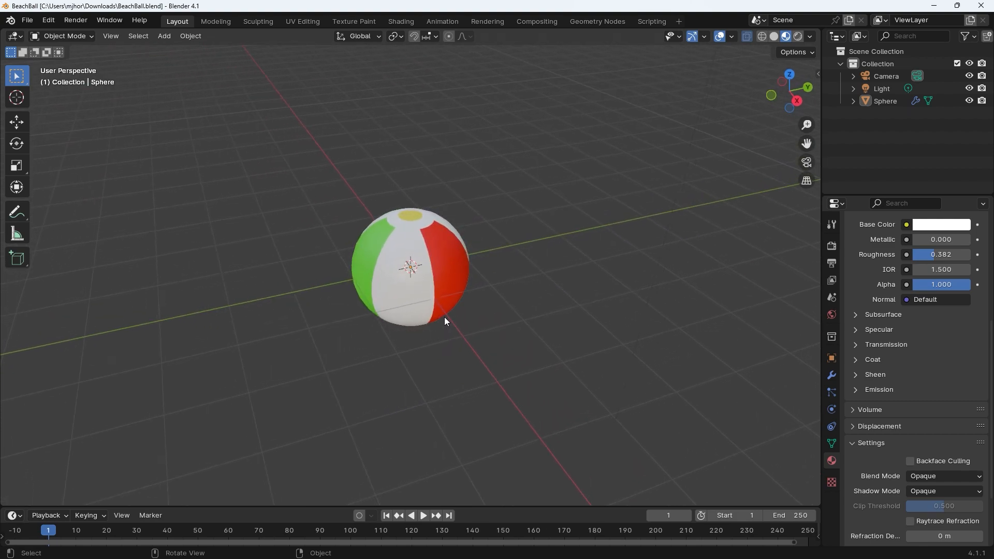
{"action": "scroll", "coordinate": [444, 303], "scroll_direction": "up", "scroll_amount": 3}
{"action": "scroll", "coordinate": [444, 300], "scroll_direction": "down", "scroll_amount": 2}
{"action": "middle_click_drag", "start_coordinate": [457, 334], "coordinate": [522, 320], "text": "alt"}
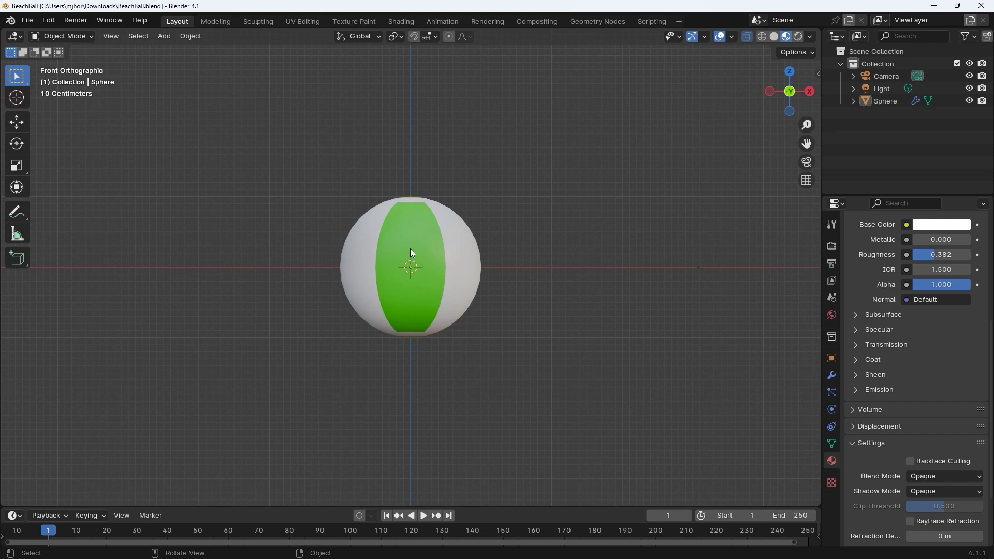
{"action": "key", "text": "n"}
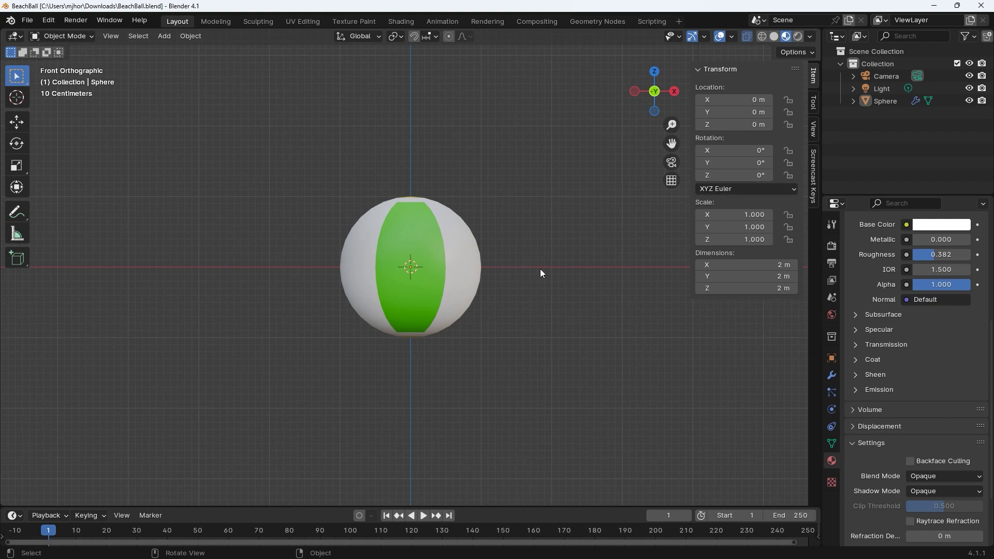
Step: Select the beach ball and shift it about 0.037 m along the X axis with the Move tool
{"action": "left_click", "coordinate": [16, 121]}
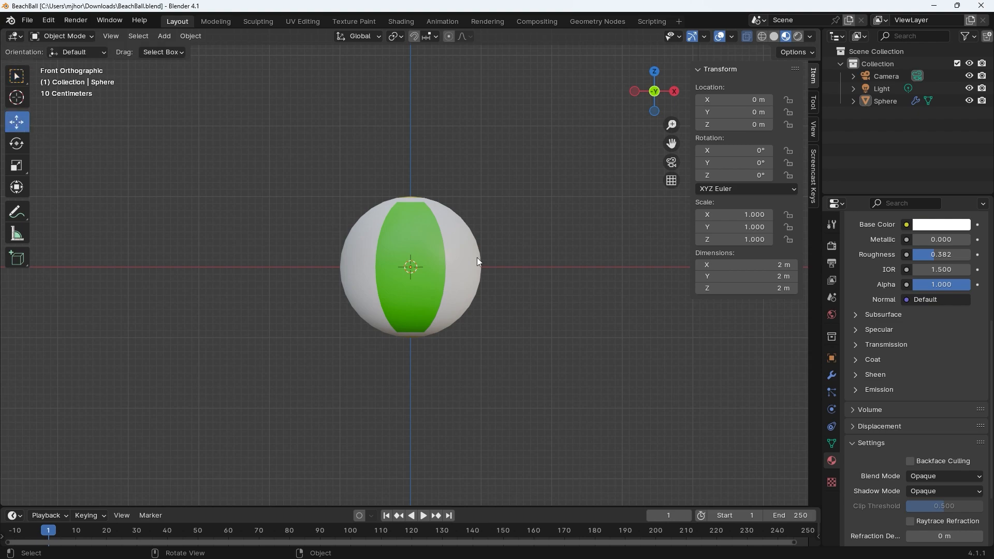
{"action": "left_click", "coordinate": [410, 267]}
{"action": "mouse_move", "coordinate": [457, 268]}
{"action": "left_mouse_down"}
{"action": "mouse_move", "coordinate": [357, 267]}
{"action": "mouse_move", "coordinate": [444, 258]}
{"action": "mouse_move", "coordinate": [468, 266]}
{"action": "mouse_move", "coordinate": [445, 280]}
{"action": "mouse_move", "coordinate": [463, 278]}
{"action": "left_mouse_up"}
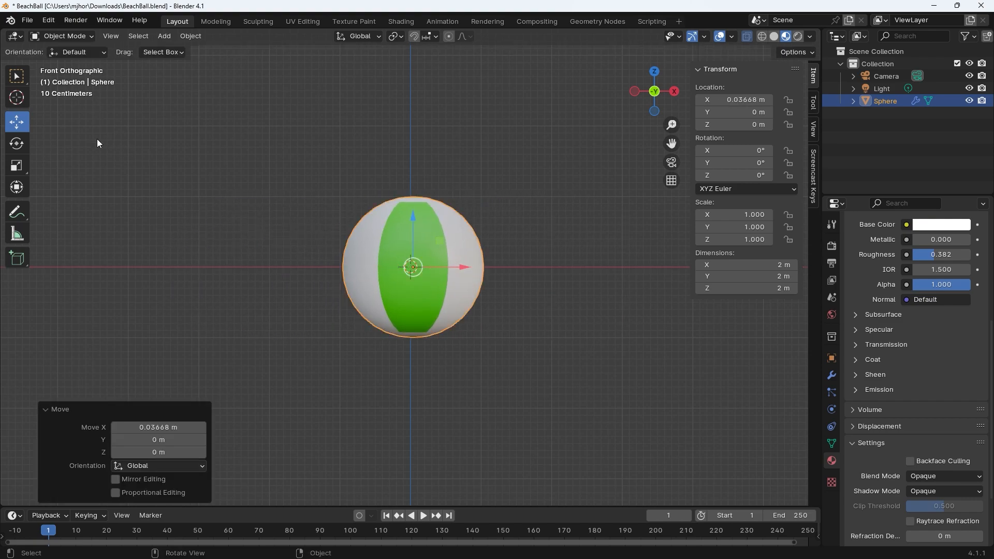
Step: Try rotating the beach ball freely with the Rotate tool and undo the rotation
{"action": "left_click", "coordinate": [16, 143]}
{"action": "left_click_drag", "start_coordinate": [449, 238], "coordinate": [566, 372]}
{"action": "key", "text": "ctrl+z"}
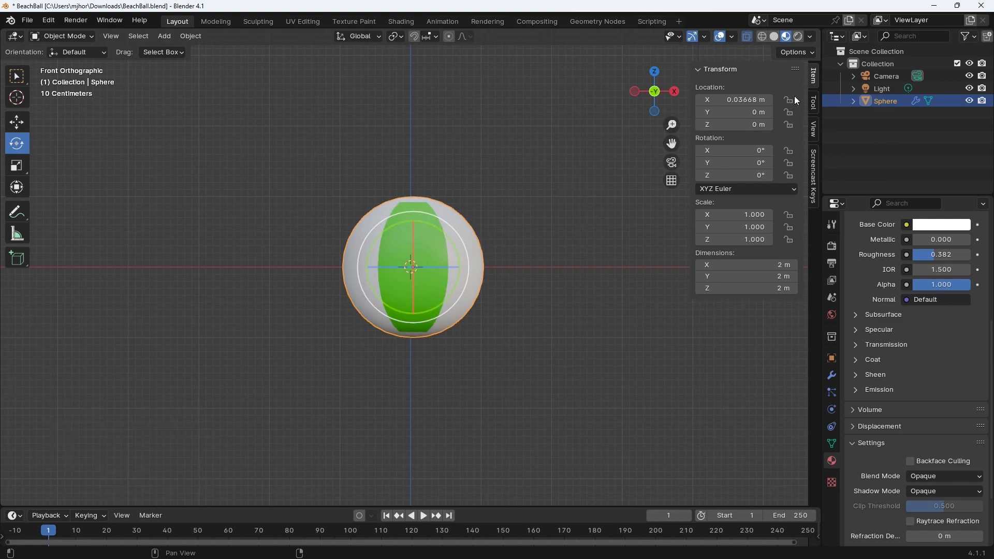
Step: Set the beach ball's X location back to 0 m
{"action": "left_click", "coordinate": [742, 99]}
{"action": "type", "text": "0"}
{"action": "key", "text": "Return"}
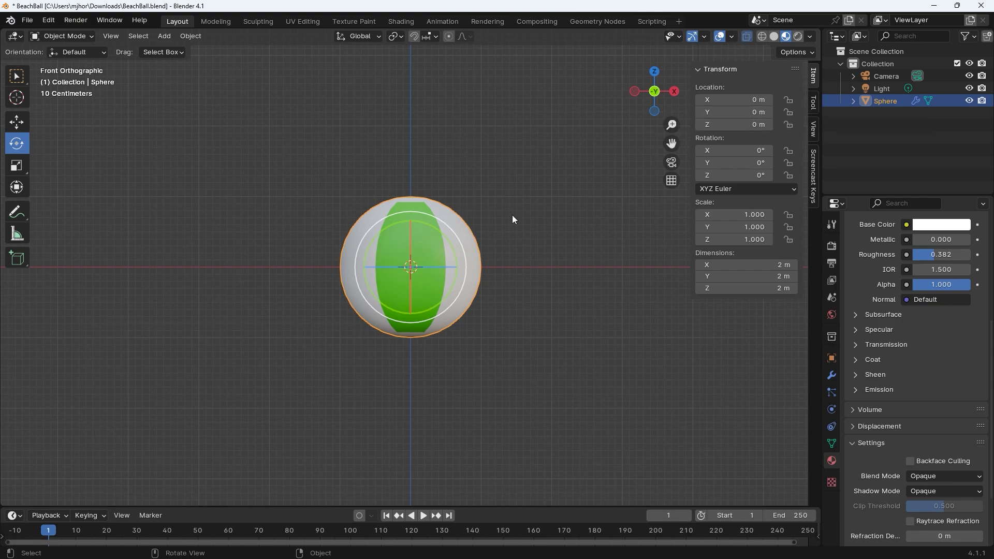
Step: Activate the Move tool and lock the beach ball's Z location
{"action": "key", "text": "shift+space"}
{"action": "key", "text": "g"}
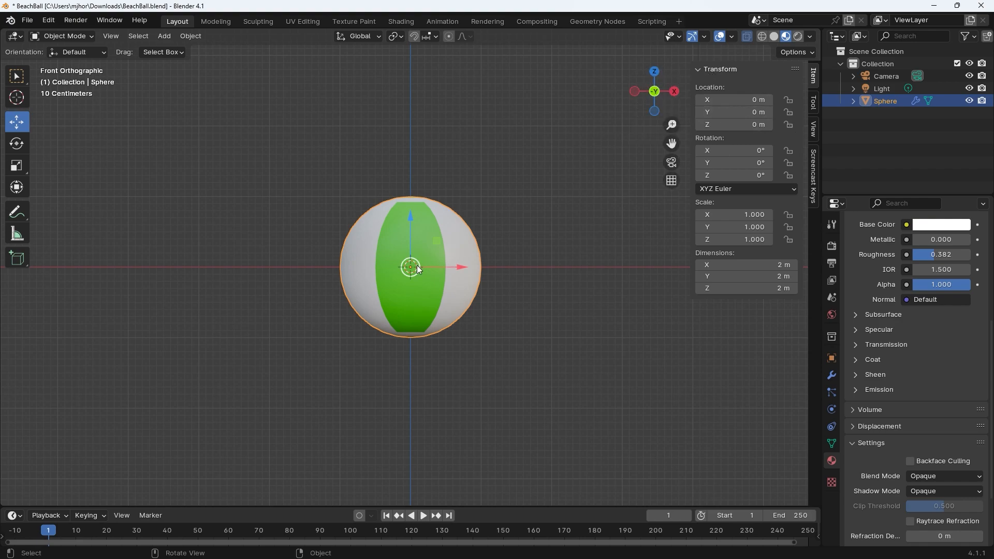
{"action": "left_click", "coordinate": [788, 126]}
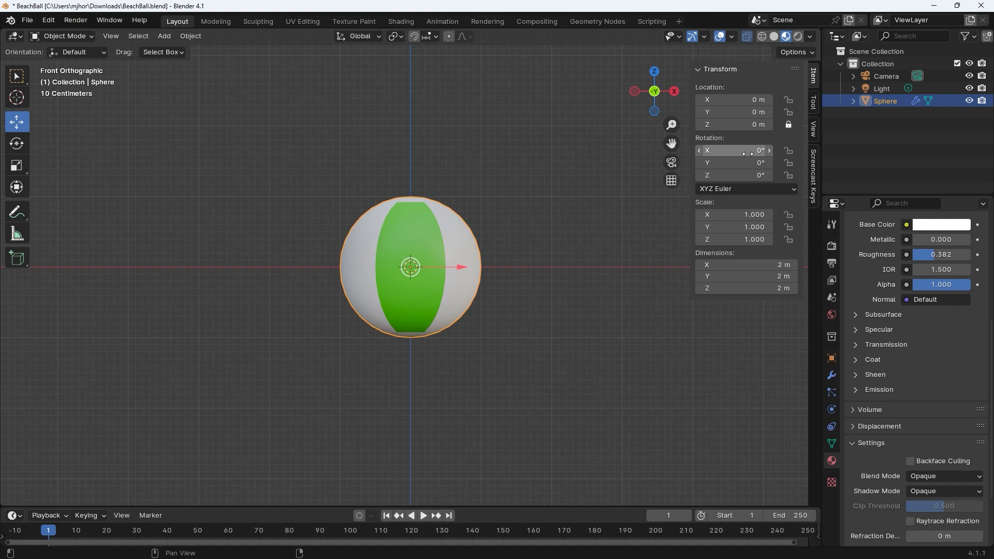
{"action": "left_click", "coordinate": [788, 125]}
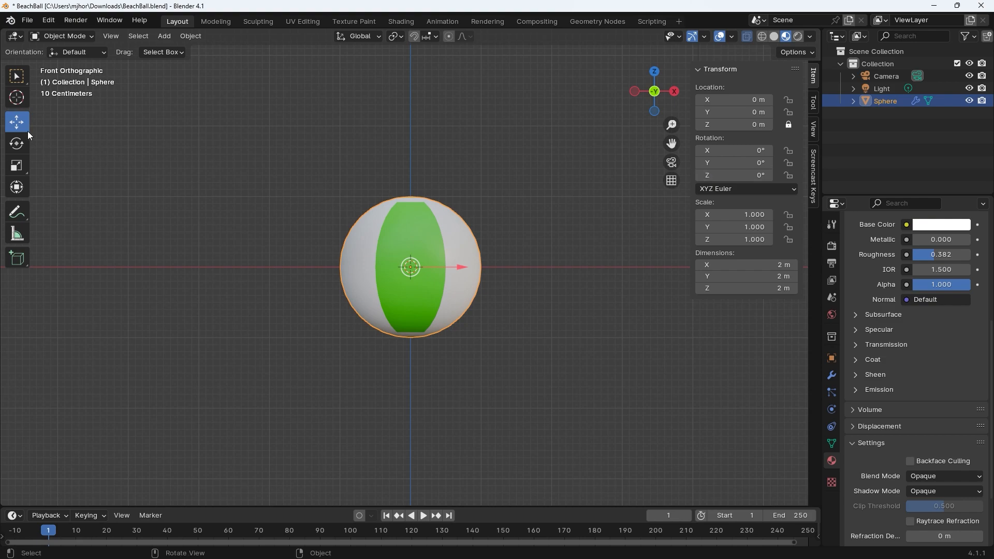
Step: Try a rotation of the location-locked beach ball with the Rotate tool and clear it again
{"action": "left_click", "coordinate": [16, 143]}
{"action": "left_click_drag", "start_coordinate": [448, 244], "coordinate": [485, 328]}
{"action": "key", "text": "alt+r"}
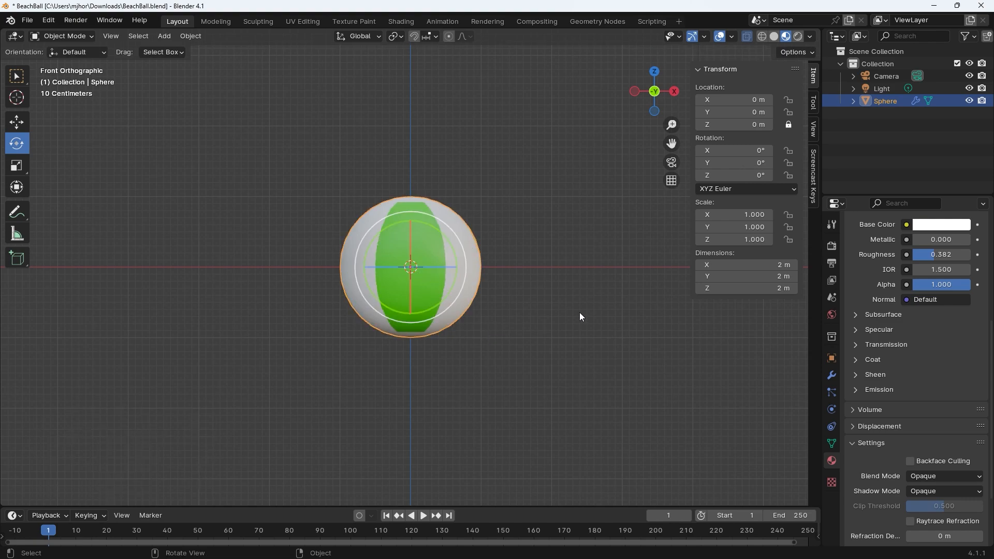
Step: Lock the beach ball's X and Z rotation
{"action": "left_click", "coordinate": [788, 150]}
{"action": "left_click", "coordinate": [787, 175]}
Step: Try stretching the beach ball to a Z scale of about 2.295 and narrowing X to about 0.476, and undo both
{"action": "left_click", "coordinate": [16, 165]}
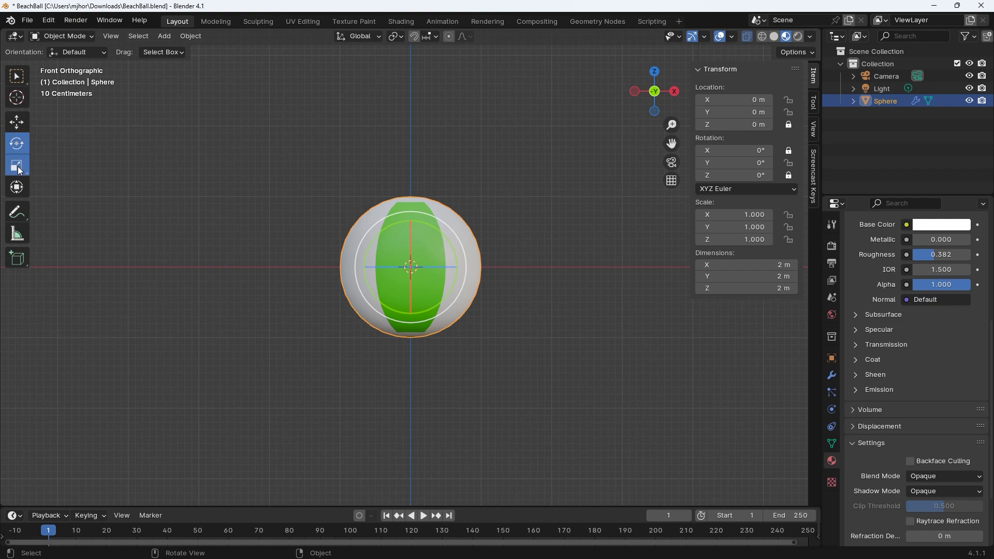
{"action": "left_click_drag", "start_coordinate": [410, 219], "coordinate": [412, 139]}
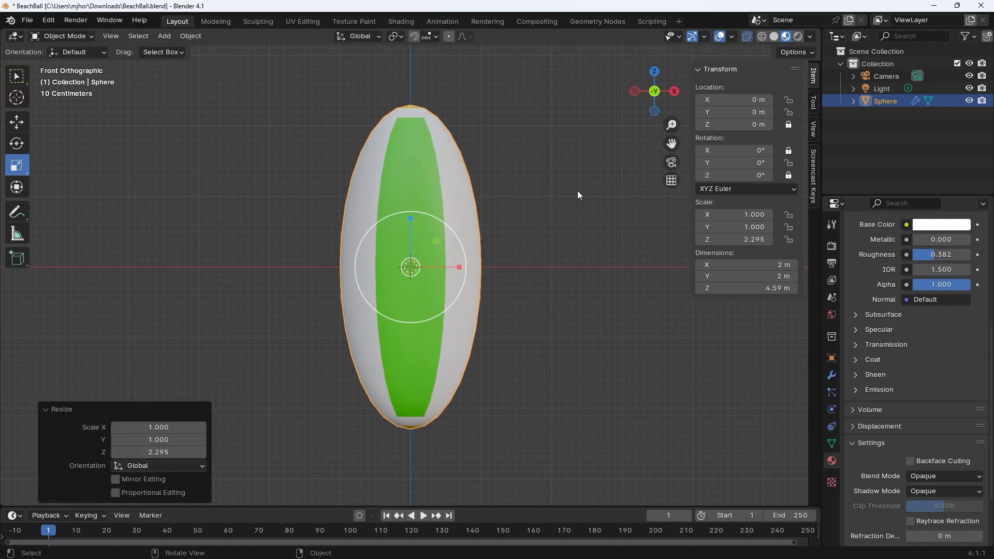
{"action": "left_click_drag", "start_coordinate": [459, 267], "coordinate": [431, 267]}
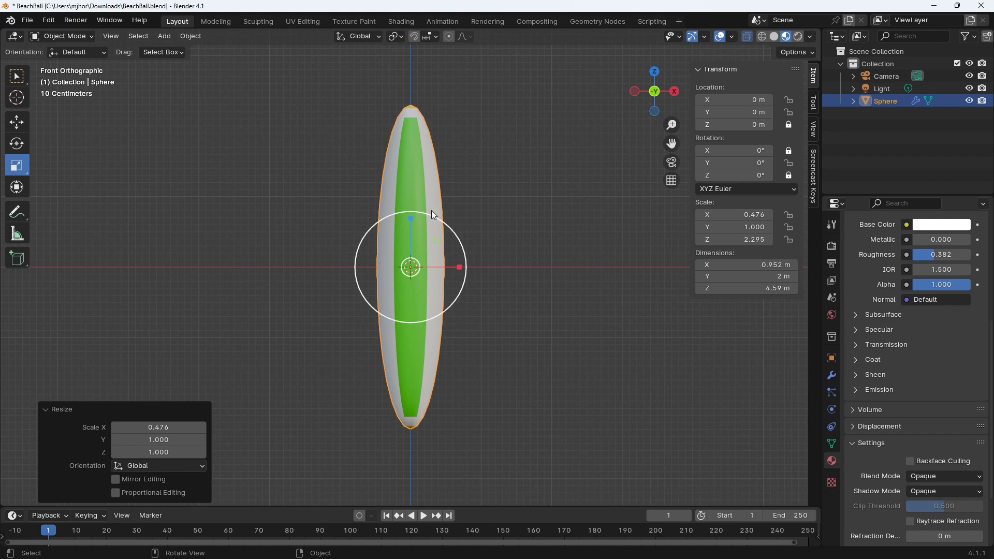
{"action": "key", "text": "ctrl+z"}
{"action": "key", "text": "ctrl+z"}
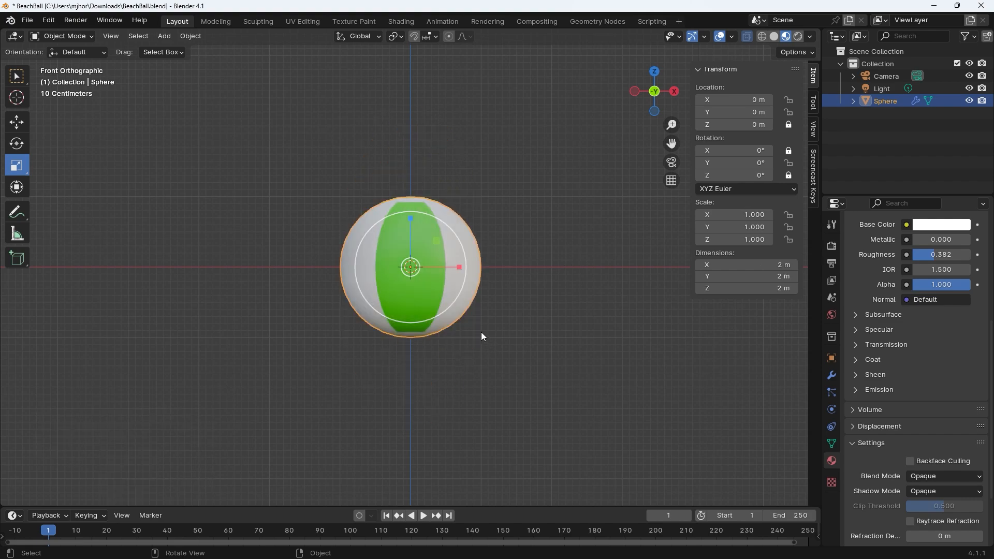
Step: Try squashing the beach ball to a Z scale of about 0.496 and widening X to about 1.71, and undo both
{"action": "left_click_drag", "start_coordinate": [411, 219], "coordinate": [411, 243]}
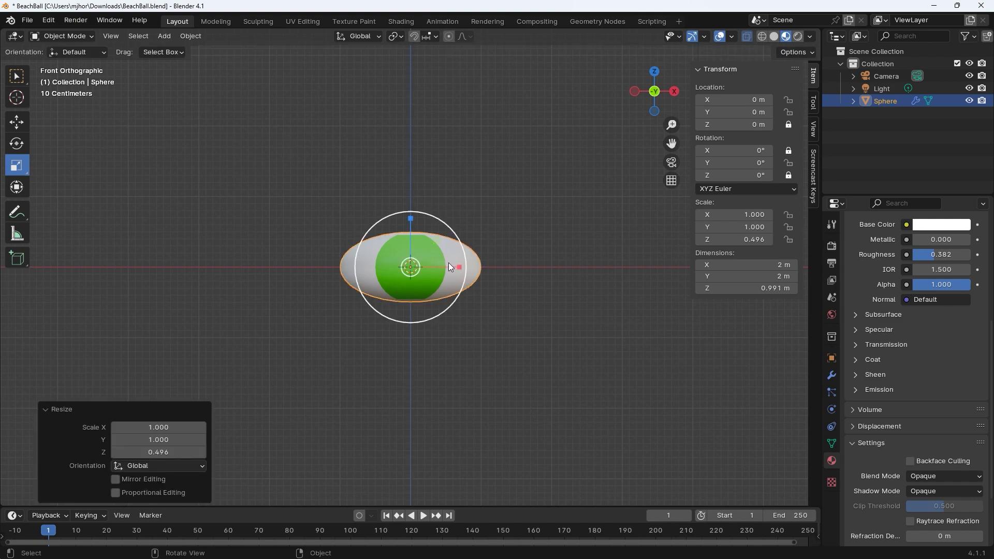
{"action": "left_click_drag", "start_coordinate": [460, 266], "coordinate": [497, 265]}
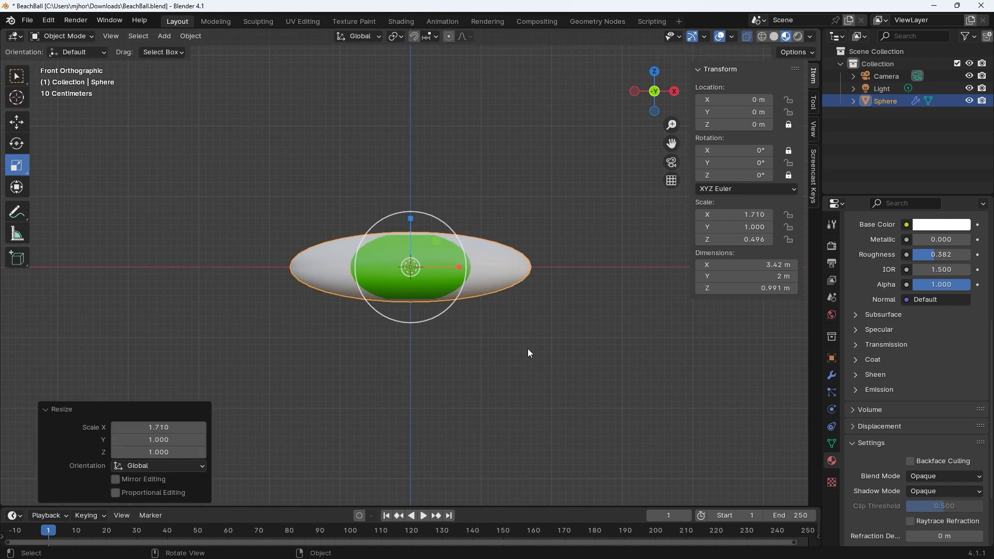
{"action": "key", "text": "ctrl+z"}
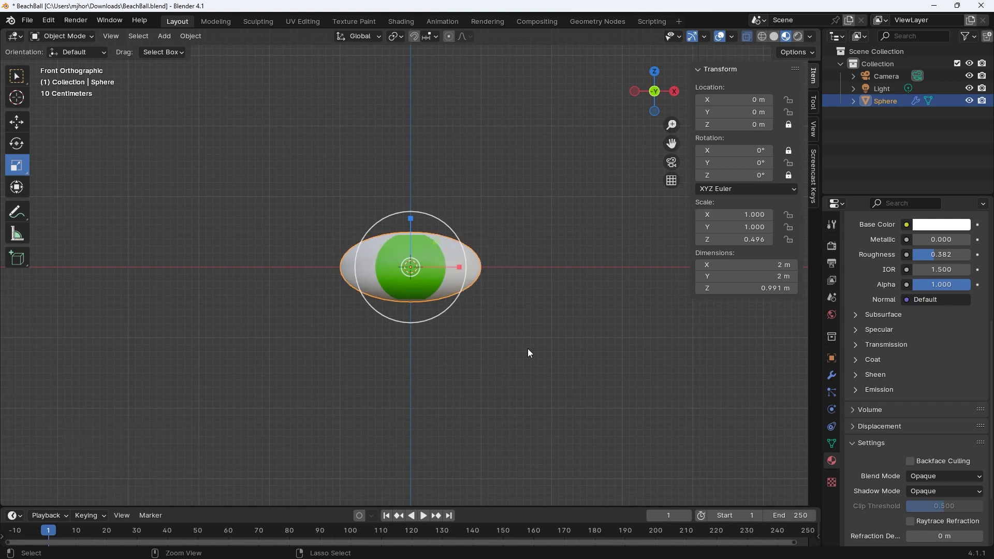
{"action": "key", "text": "ctrl+z"}
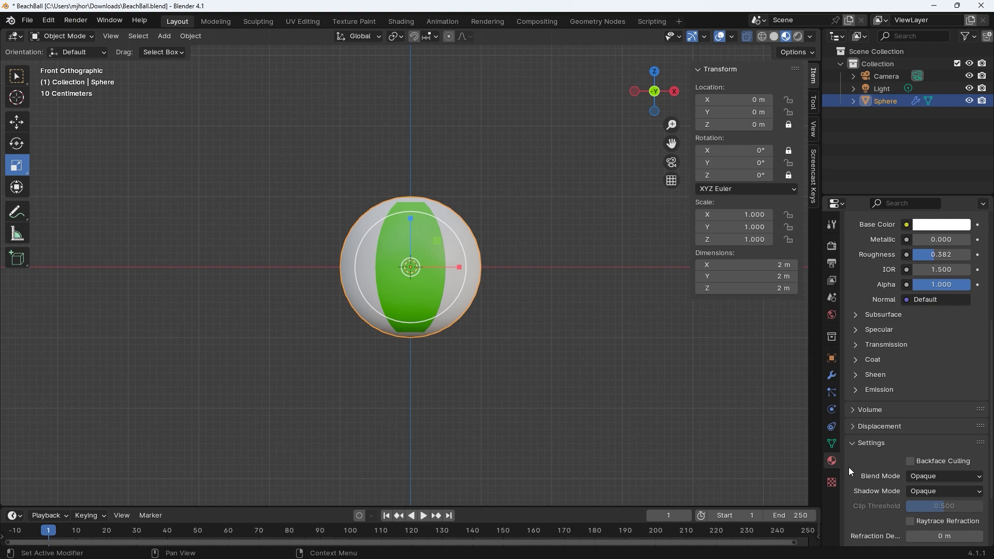
Step: Show the beach ball's object constraints and lock its X and Y scale
{"action": "left_click", "coordinate": [830, 427]}
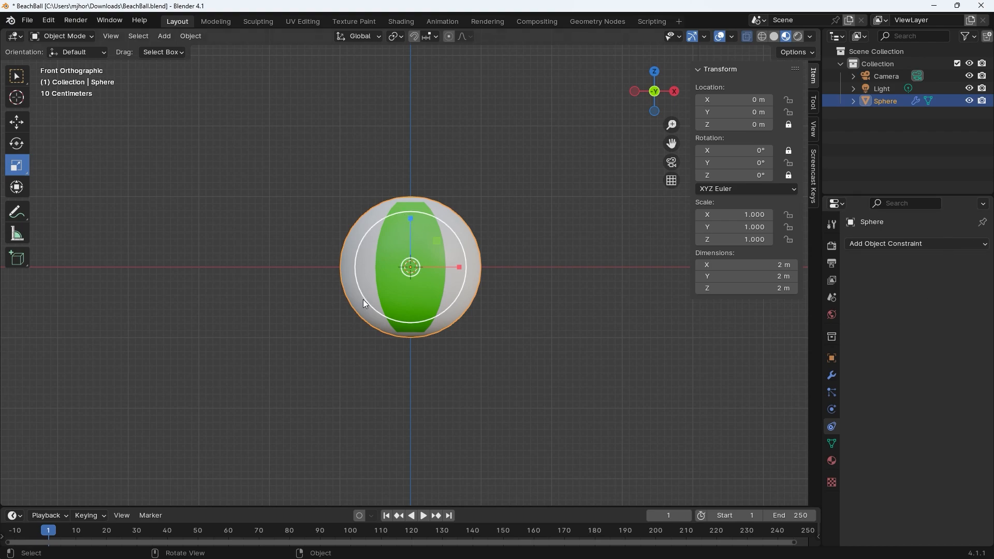
{"action": "left_click", "coordinate": [789, 213]}
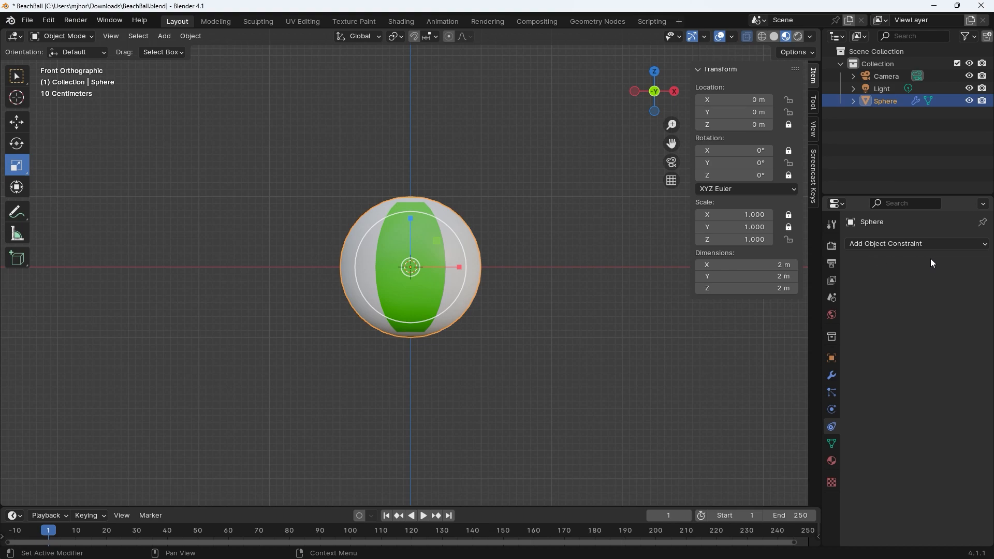
Step: Add a Maintain Volume constraint to the beach ball with Z as the free axis
{"action": "left_click", "coordinate": [972, 246]}
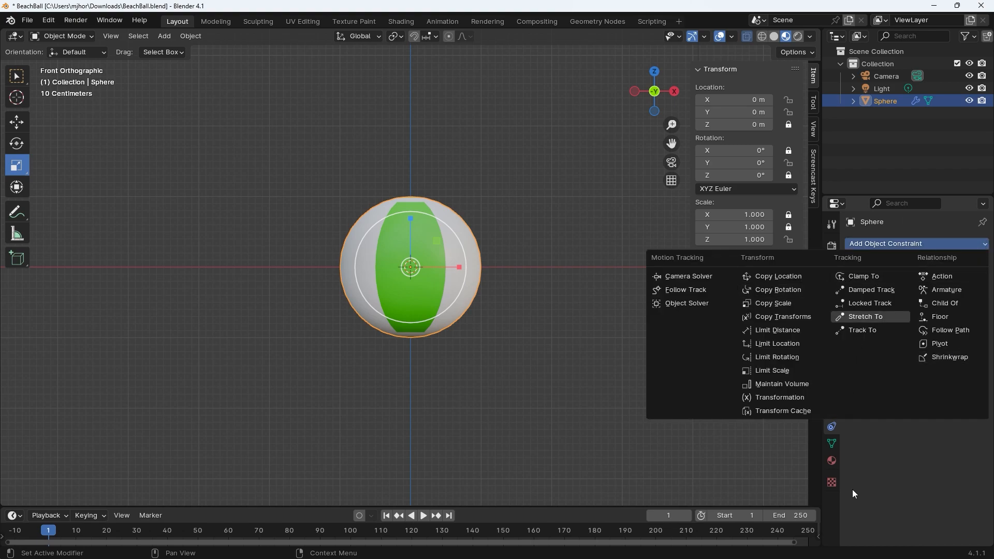
{"action": "left_click", "coordinate": [980, 249]}
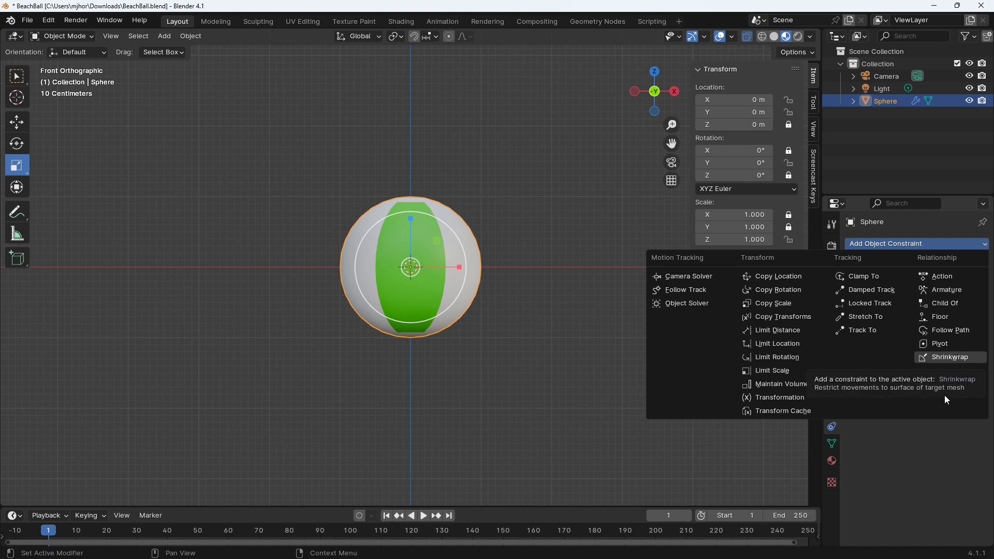
{"action": "left_click", "coordinate": [790, 385]}
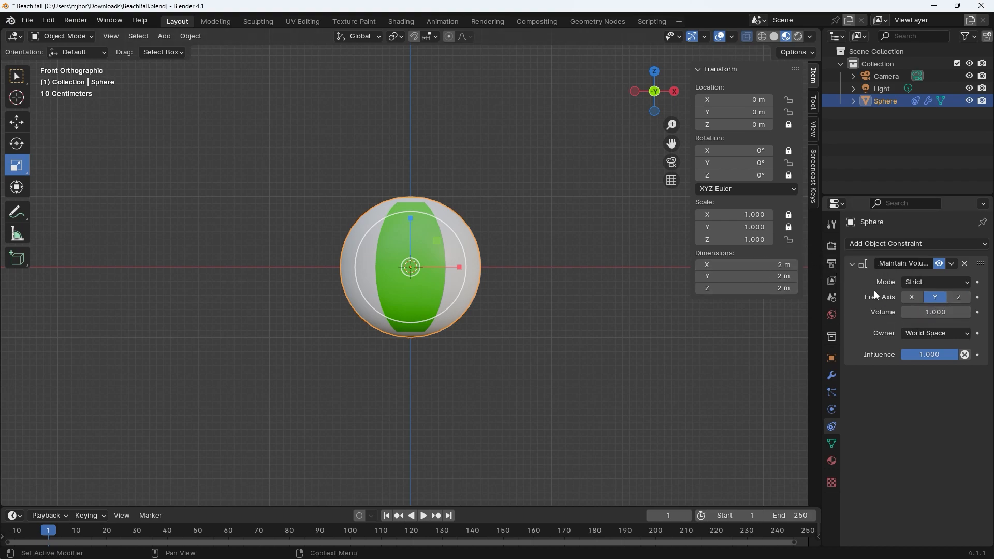
{"action": "left_click", "coordinate": [954, 295]}
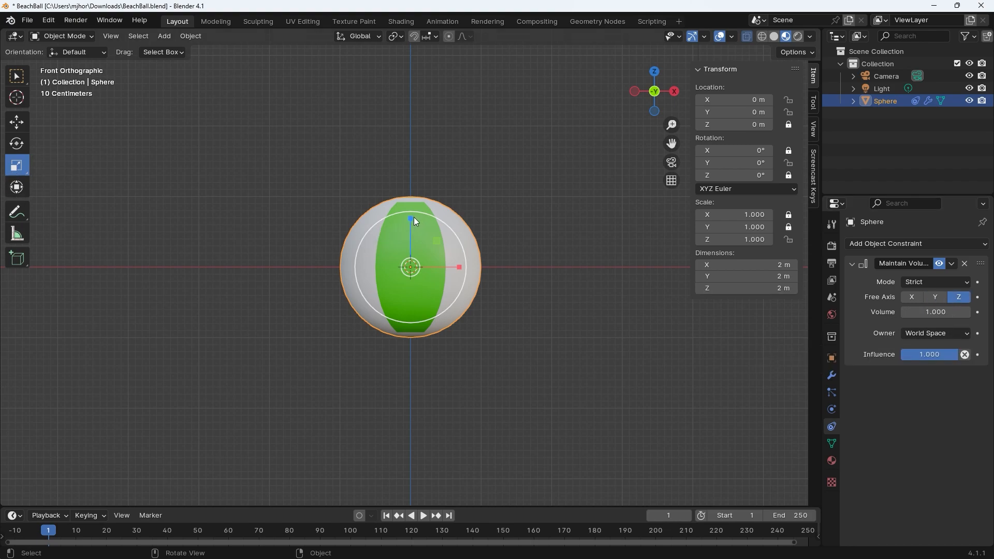
Step: Test the volume constraint by stretching the beach ball to a Z scale of about 1.323, and set the Z scale back to 1
{"action": "mouse_move", "coordinate": [411, 218]}
{"action": "left_mouse_down"}
{"action": "mouse_move", "coordinate": [413, 160]}
{"action": "mouse_move", "coordinate": [420, 268]}
{"action": "mouse_move", "coordinate": [408, 176]}
{"action": "mouse_move", "coordinate": [409, 263]}
{"action": "mouse_move", "coordinate": [412, 203]}
{"action": "left_mouse_up"}
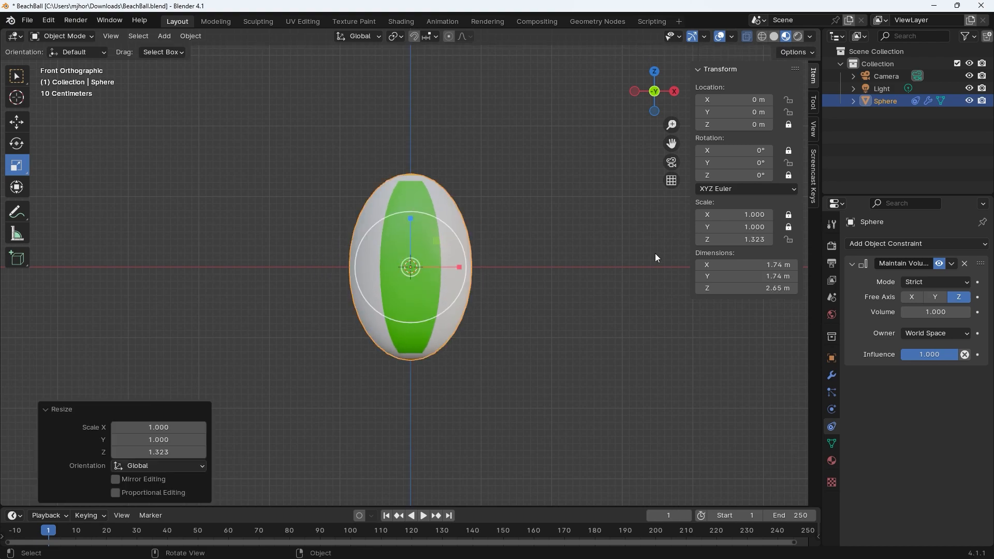
{"action": "left_click", "coordinate": [743, 239]}
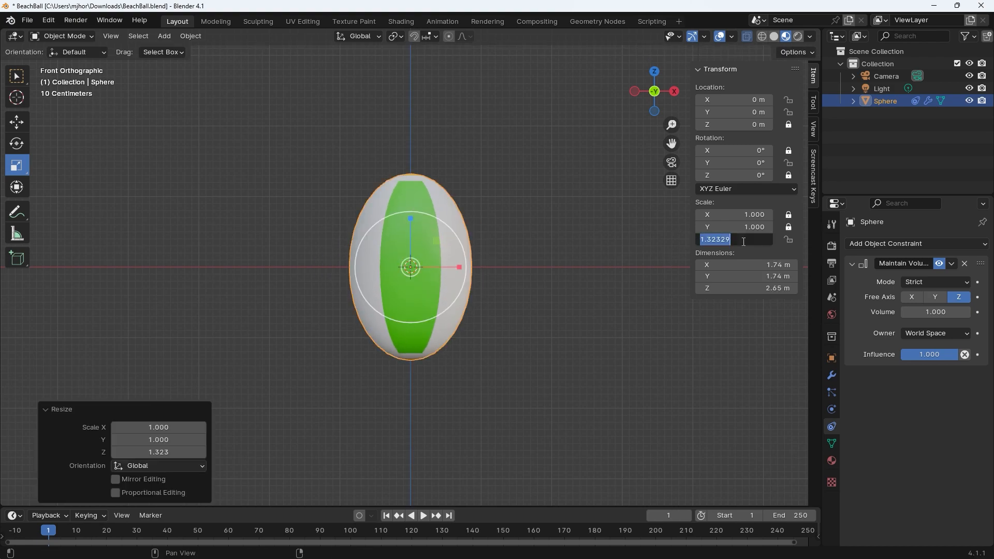
{"action": "type", "text": "0"}
{"action": "key", "text": "Return"}
{"action": "left_click", "coordinate": [743, 240]}
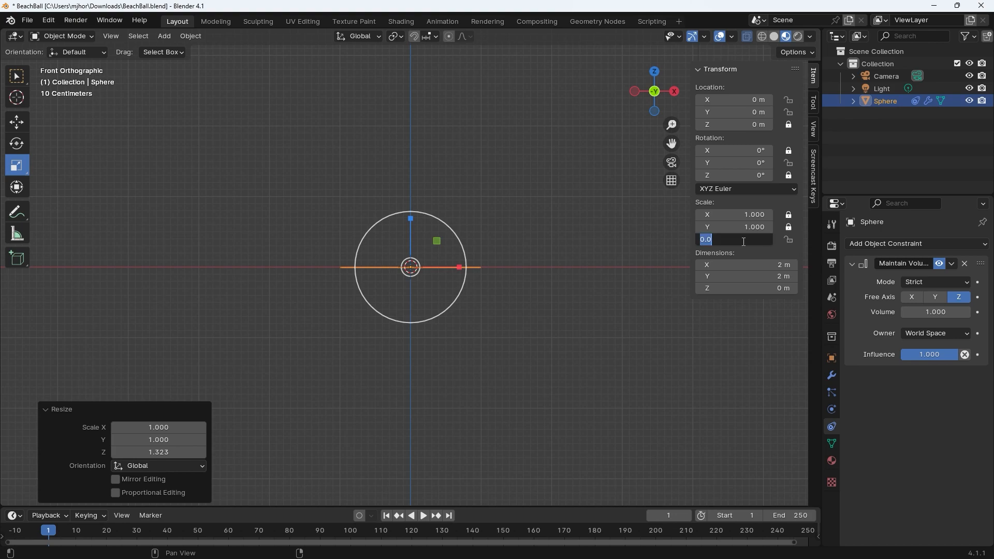
{"action": "type", "text": "1"}
{"action": "key", "text": "Return"}
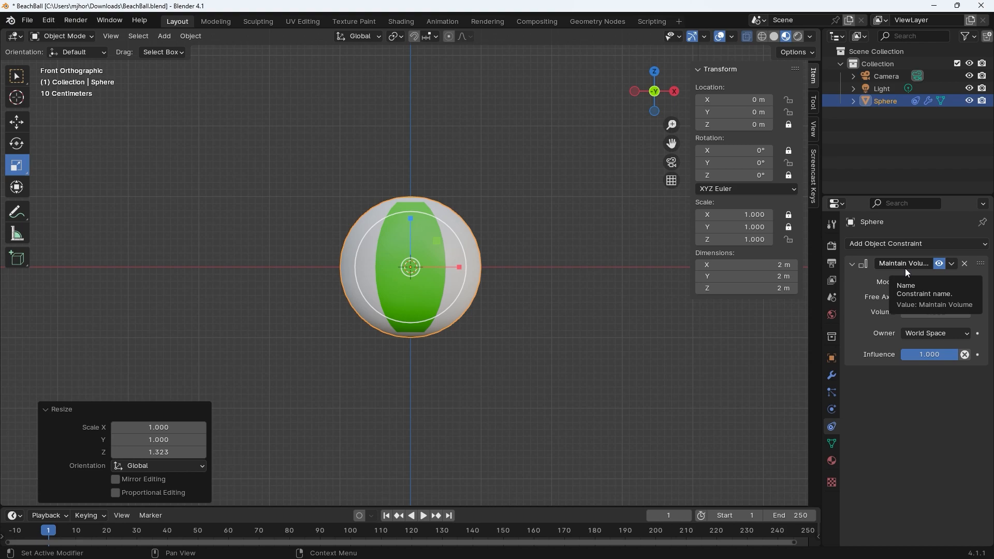
Step: Add a 2 m cube at the world origin around the beach ball and show the scene in wireframe
{"action": "left_click", "coordinate": [703, 47]}
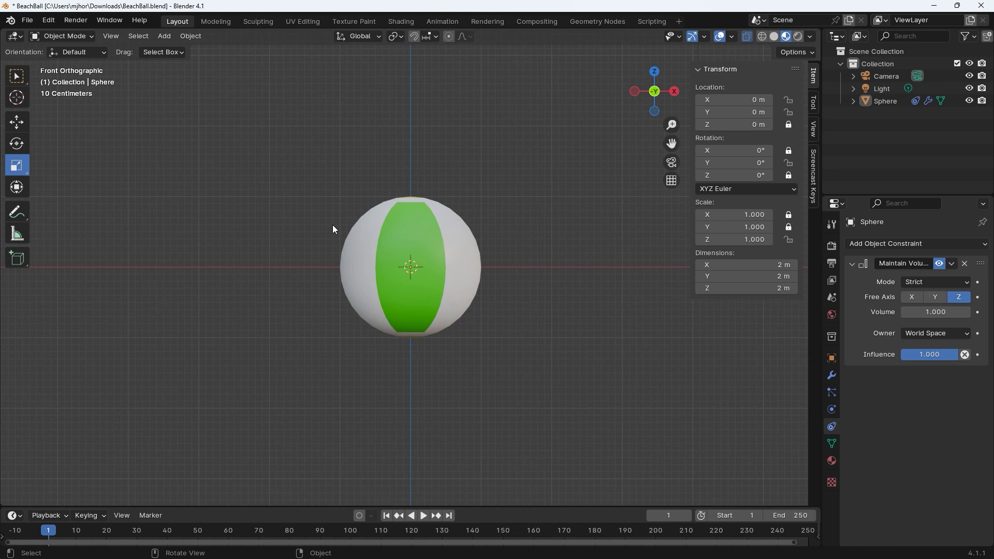
{"action": "key", "text": "shift+a"}
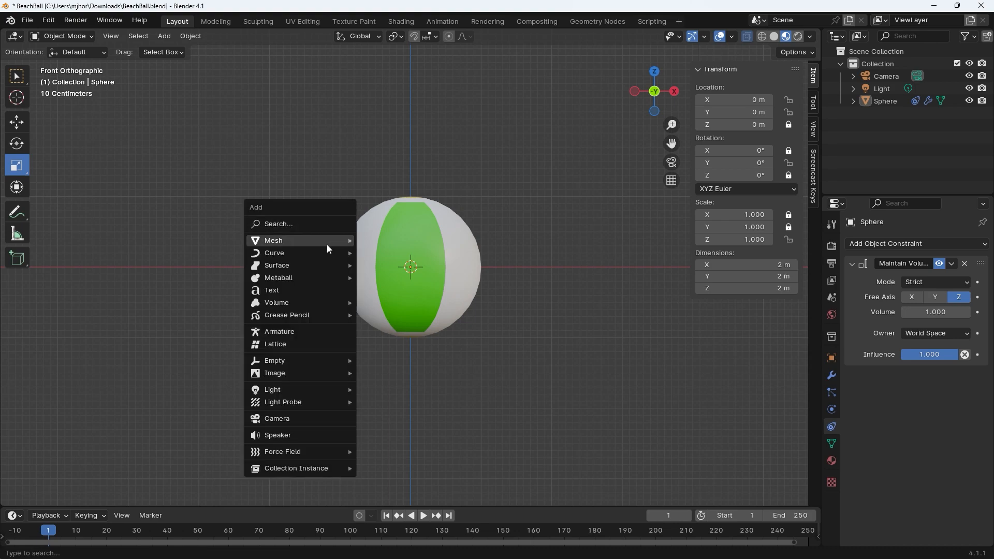
{"action": "mouse_move", "coordinate": [327, 244]}
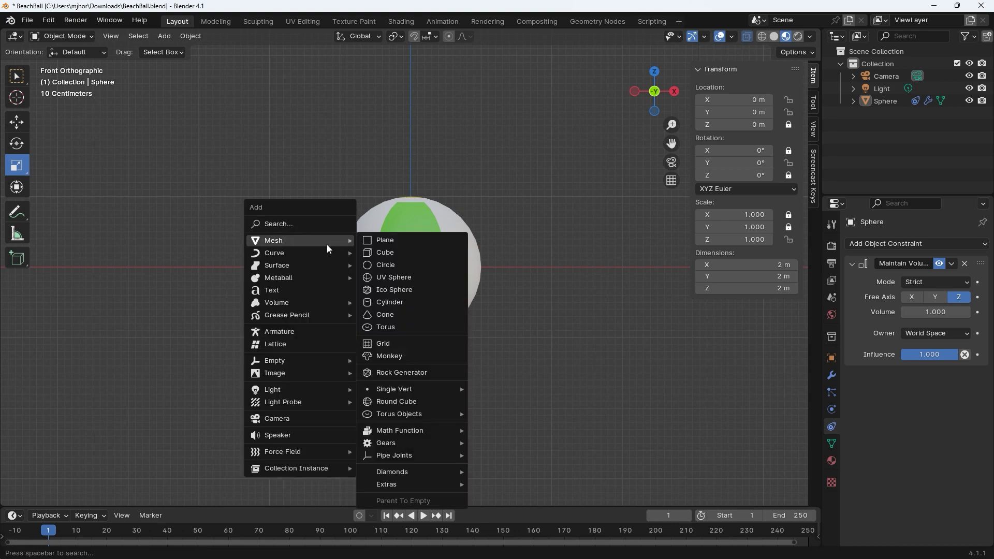
{"action": "left_click", "coordinate": [372, 252]}
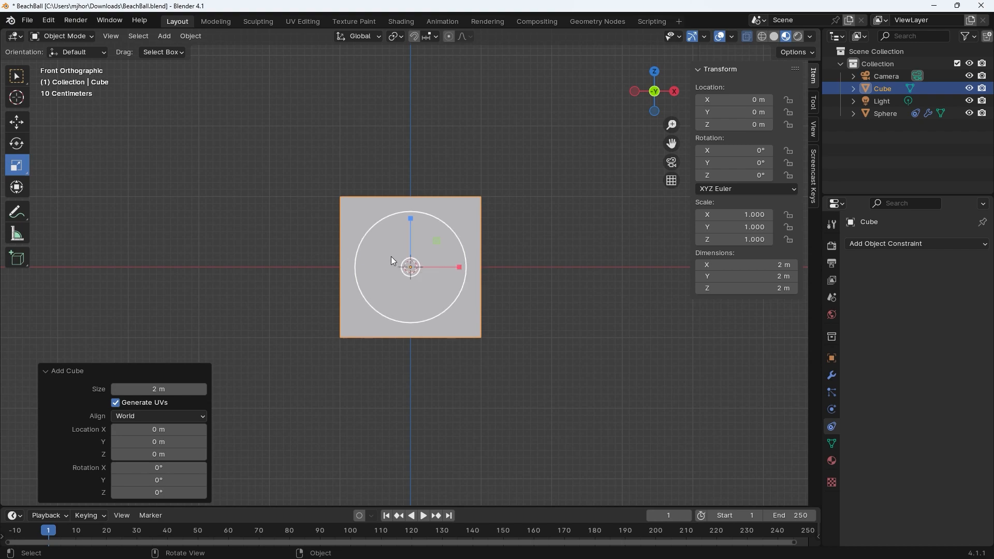
{"action": "left_click", "coordinate": [761, 37]}
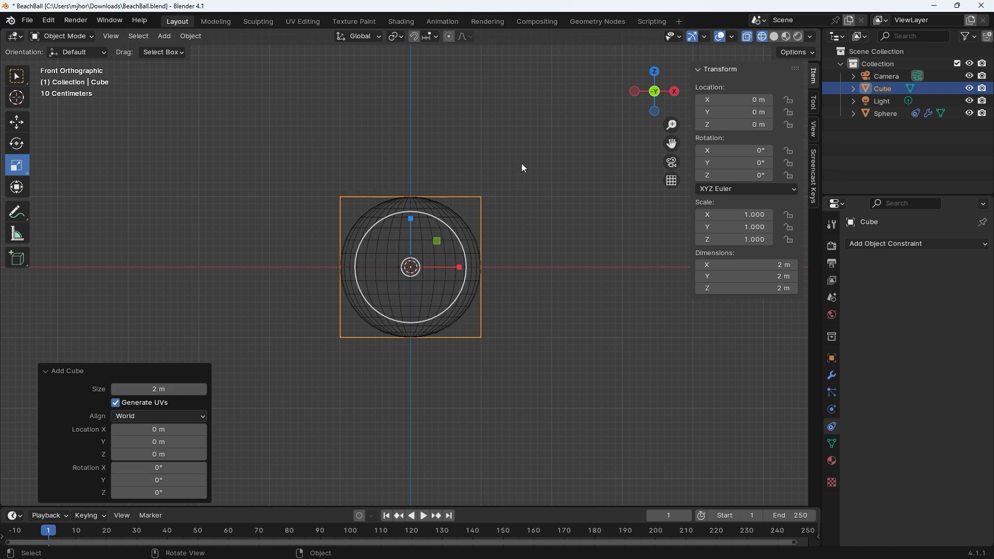
Step: Try moving the cube alone about -0.69 m along X, and undo the move
{"action": "left_click", "coordinate": [518, 197]}
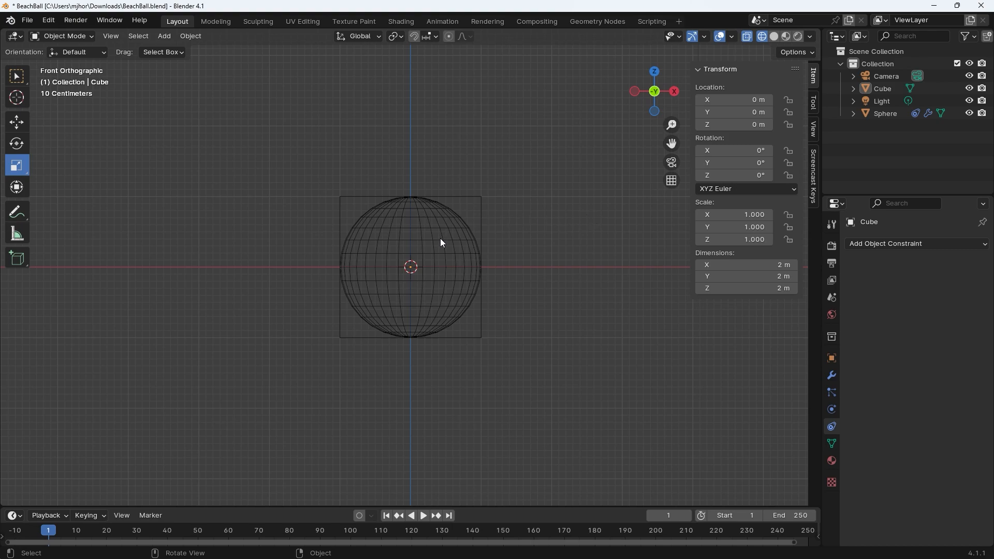
{"action": "left_click", "coordinate": [478, 201]}
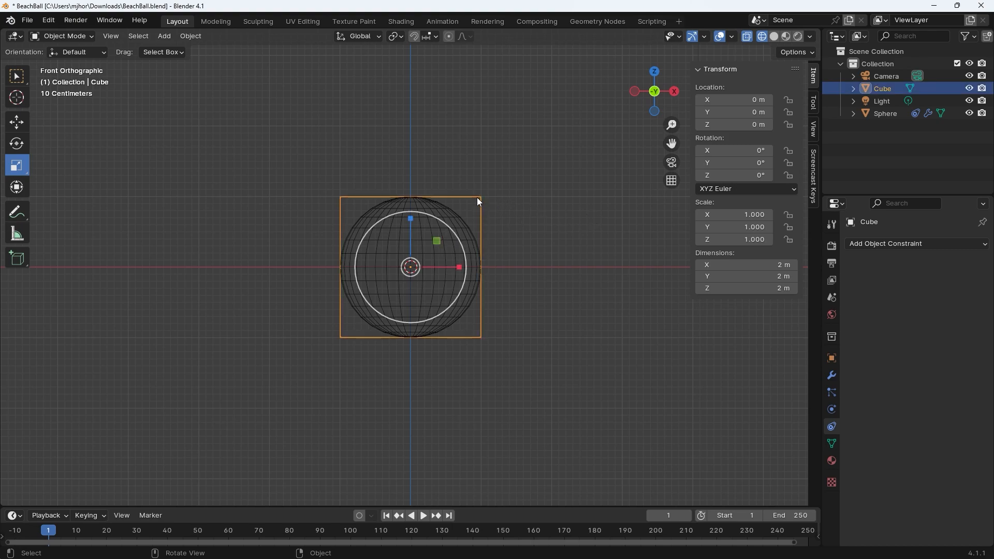
{"action": "left_click", "coordinate": [22, 124]}
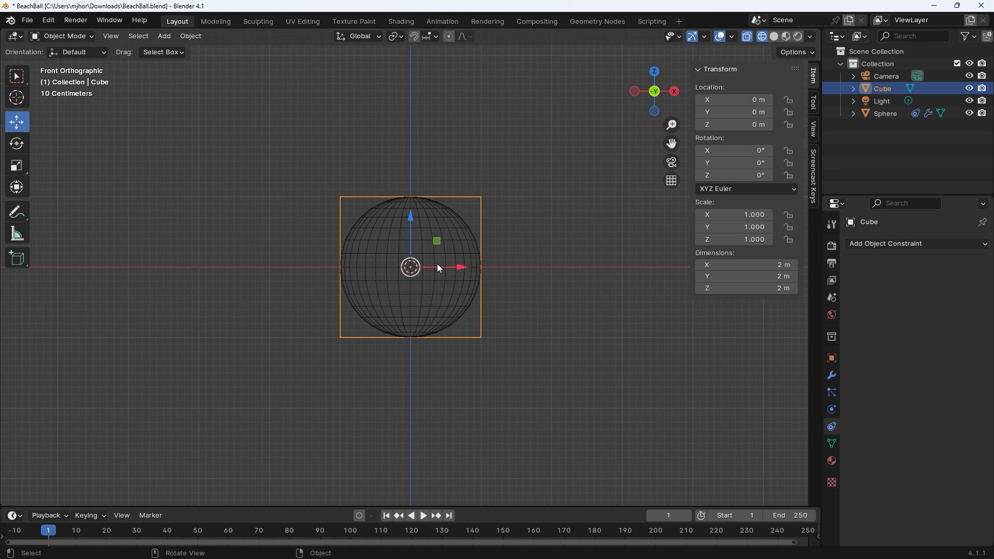
{"action": "left_click_drag", "start_coordinate": [443, 266], "coordinate": [401, 252]}
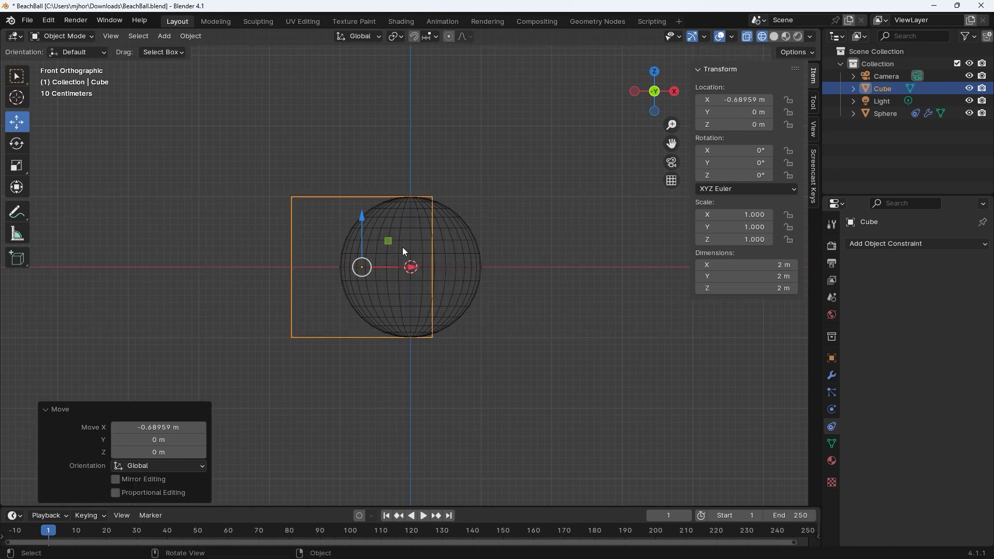
{"action": "key", "text": "ctrl+z"}
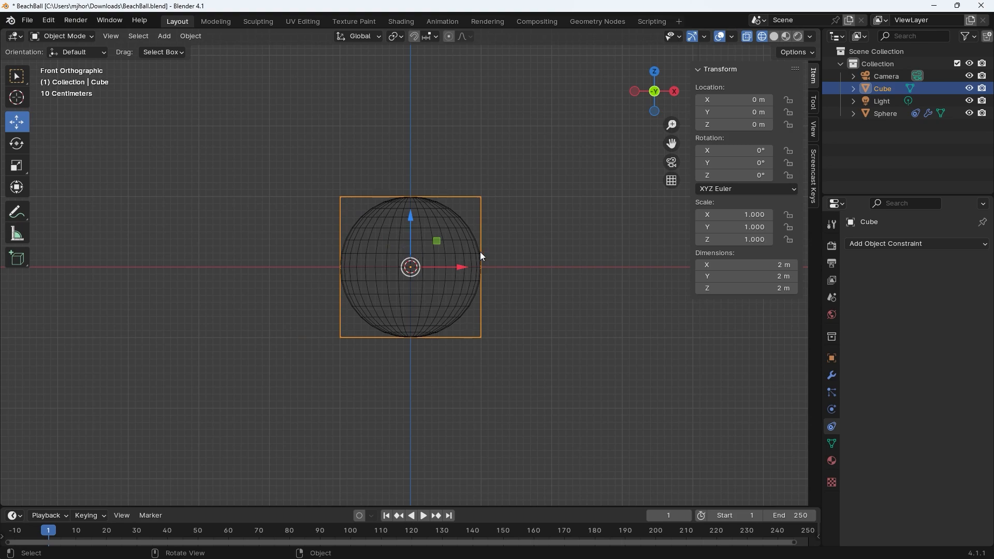
Step: Parent the beach ball to the cube using the Object parent type
{"action": "left_click", "coordinate": [539, 208]}
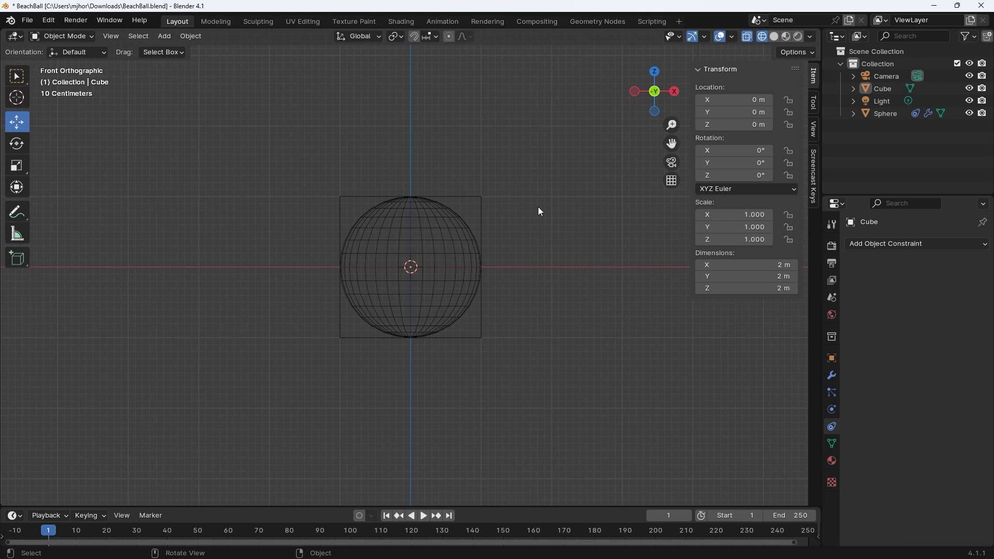
{"action": "left_click", "coordinate": [452, 229]}
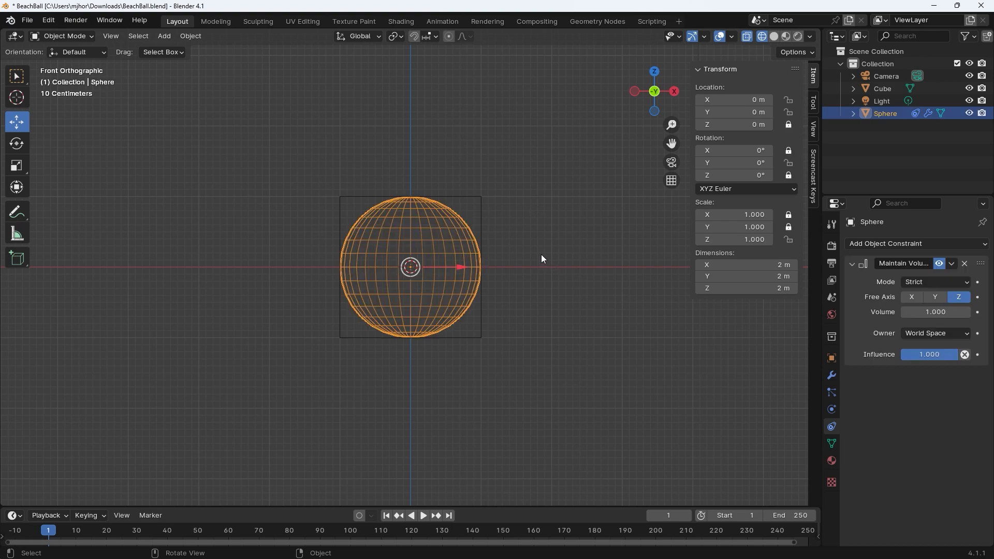
{"action": "left_click", "coordinate": [480, 200], "text": "shift"}
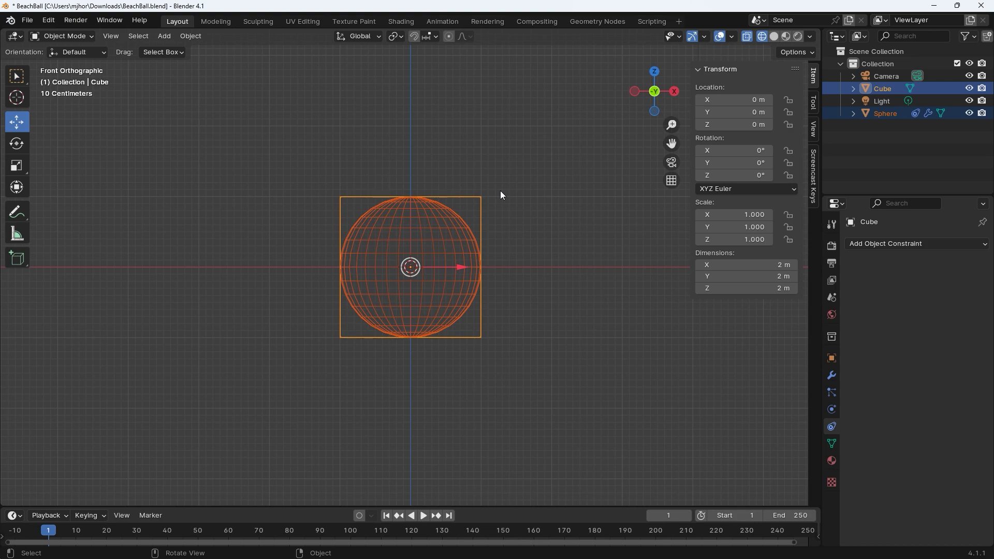
{"action": "key", "text": "ctrl+p"}
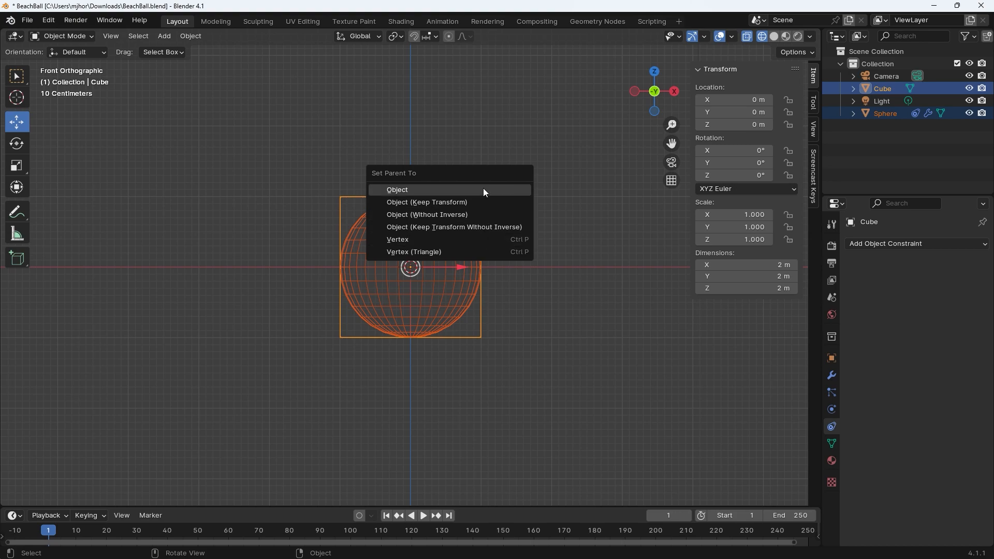
{"action": "left_click", "coordinate": [484, 190]}
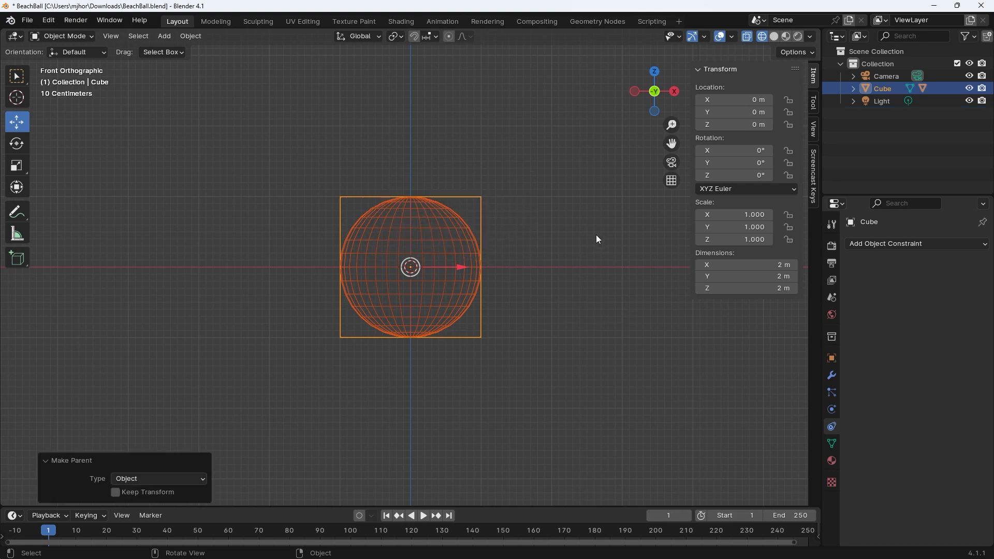
Step: Test the parenting by moving the cube in the negative X direction, and undo the move
{"action": "left_click", "coordinate": [540, 235]}
{"action": "left_click", "coordinate": [502, 210]}
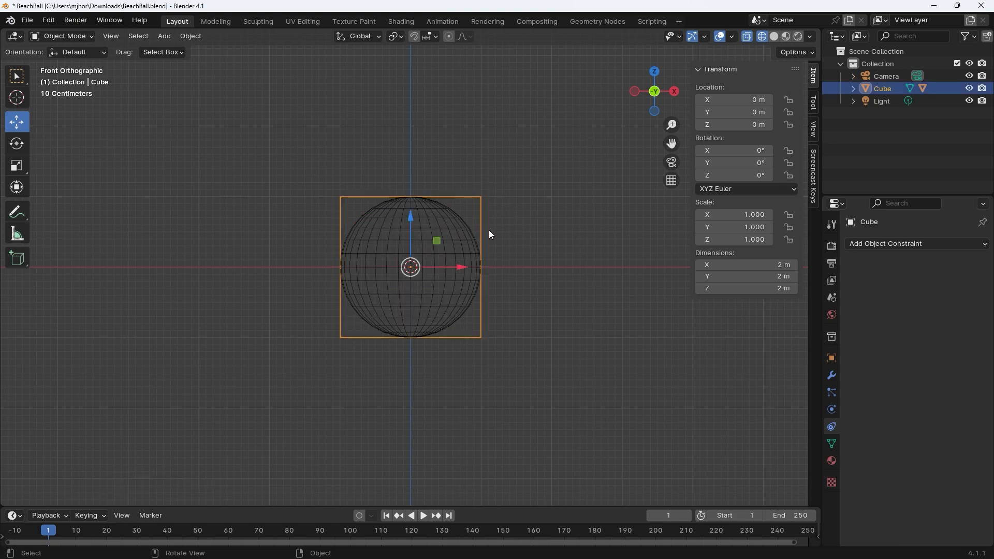
{"action": "left_click_drag", "start_coordinate": [461, 265], "coordinate": [301, 266]}
{"action": "key", "text": "ctrl+z"}
Step: Try moving only the beach ball about 1.2 m along X, and undo the move
{"action": "left_click", "coordinate": [439, 301]}
{"action": "left_click_drag", "start_coordinate": [451, 268], "coordinate": [538, 281]}
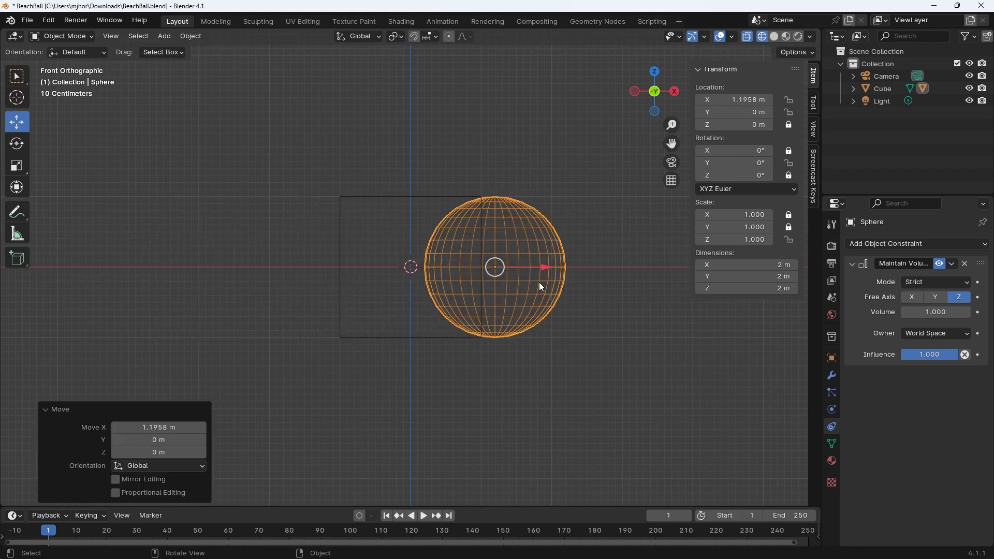
{"action": "key", "text": "ctrl+z"}
{"action": "key", "text": "ctrl+z"}
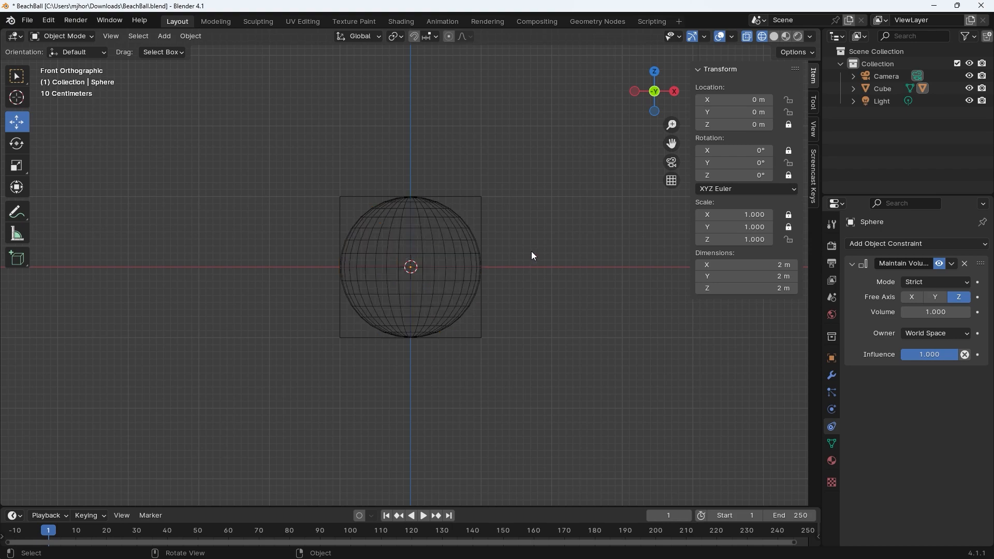
Step: Rotate the parent cube about 39.9° around the Y axis
{"action": "left_click", "coordinate": [480, 202]}
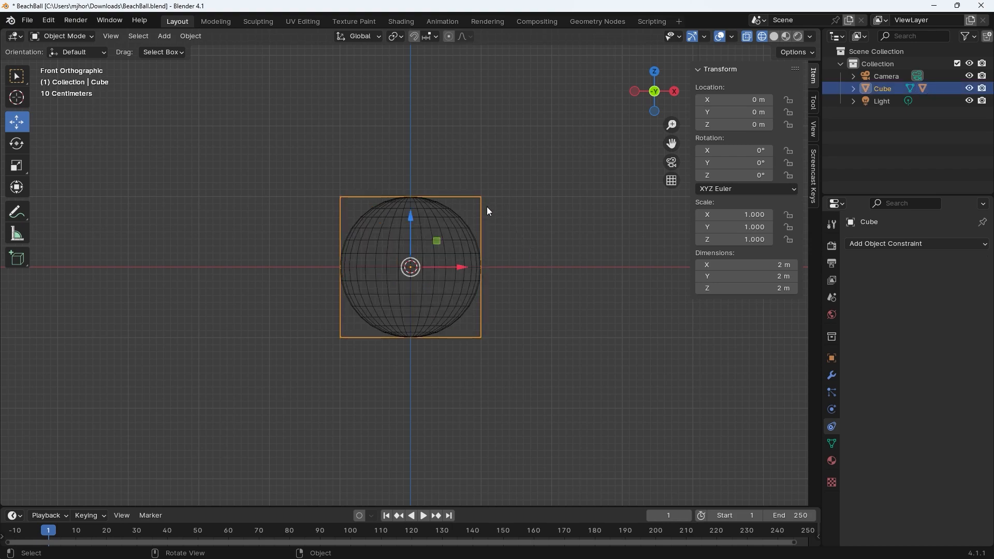
{"action": "left_click", "coordinate": [17, 150]}
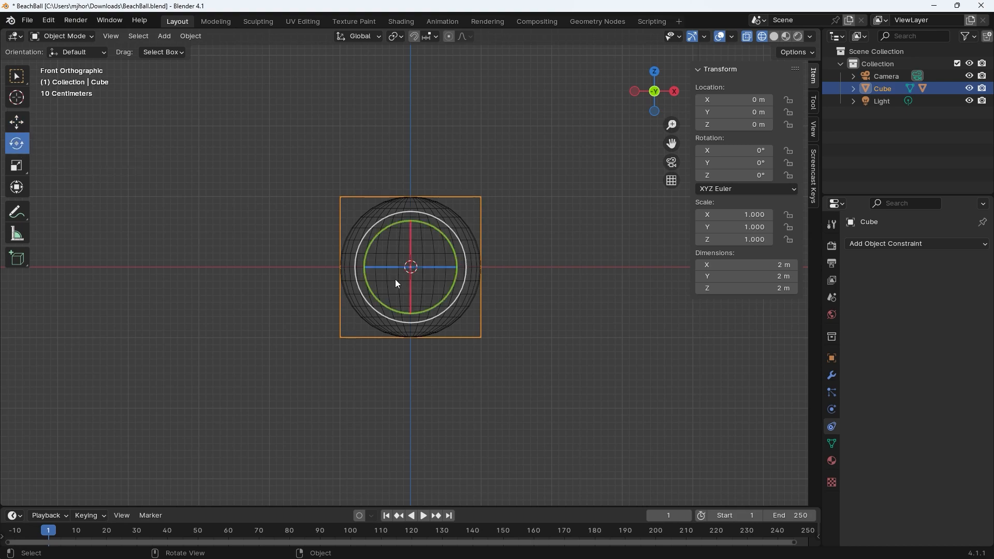
{"action": "left_click_drag", "start_coordinate": [445, 236], "coordinate": [456, 264]}
{"action": "left_click", "coordinate": [589, 350]}
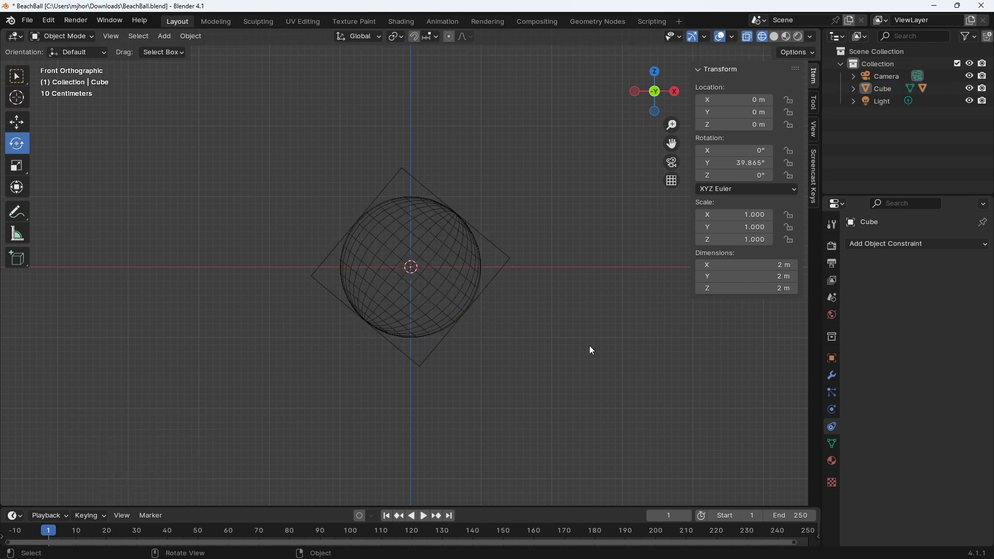
Step: Try moving the beach ball to an X location of about -0.29 m, and undo both this move and the cube's rotation
{"action": "left_click", "coordinate": [453, 306]}
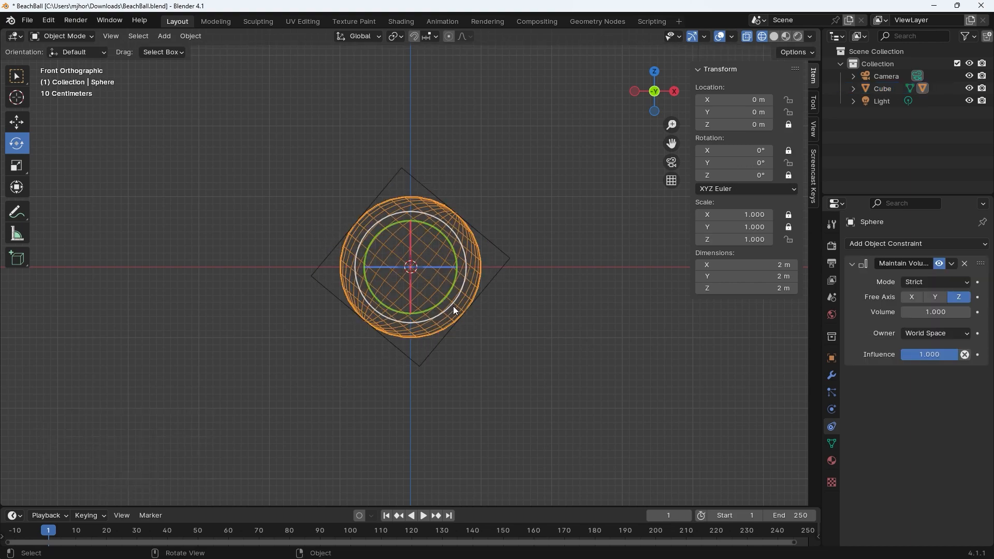
{"action": "left_click", "coordinate": [16, 121]}
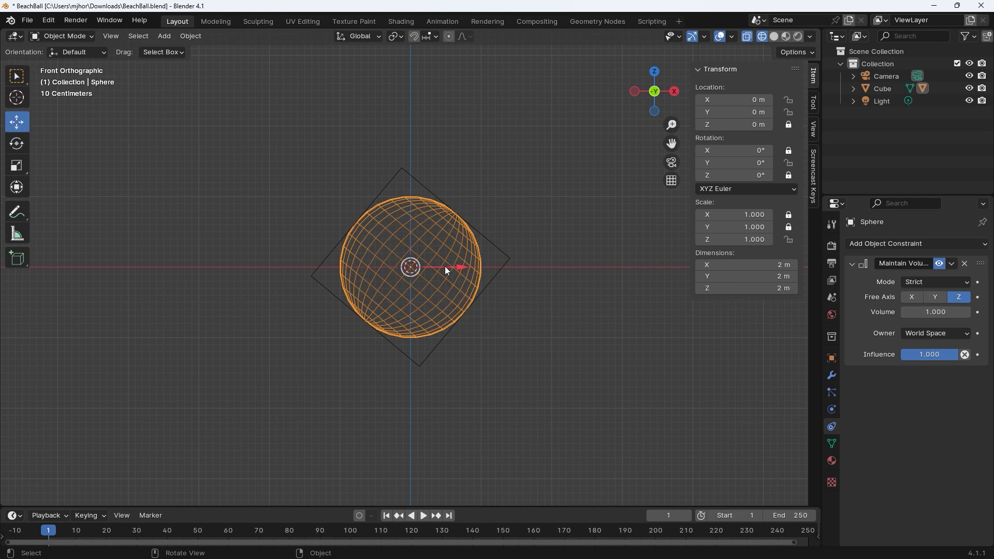
{"action": "left_click_drag", "start_coordinate": [457, 263], "coordinate": [416, 251]}
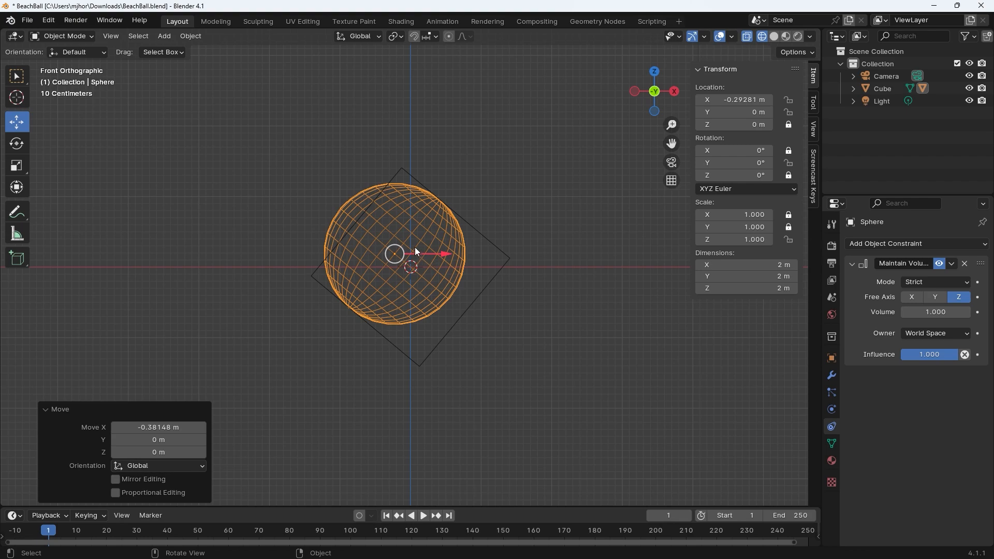
{"action": "key", "text": "ctrl+z"}
{"action": "key", "text": "ctrl+z"}
{"action": "key", "text": "ctrl+z"}
{"action": "key", "text": "ctrl+z"}
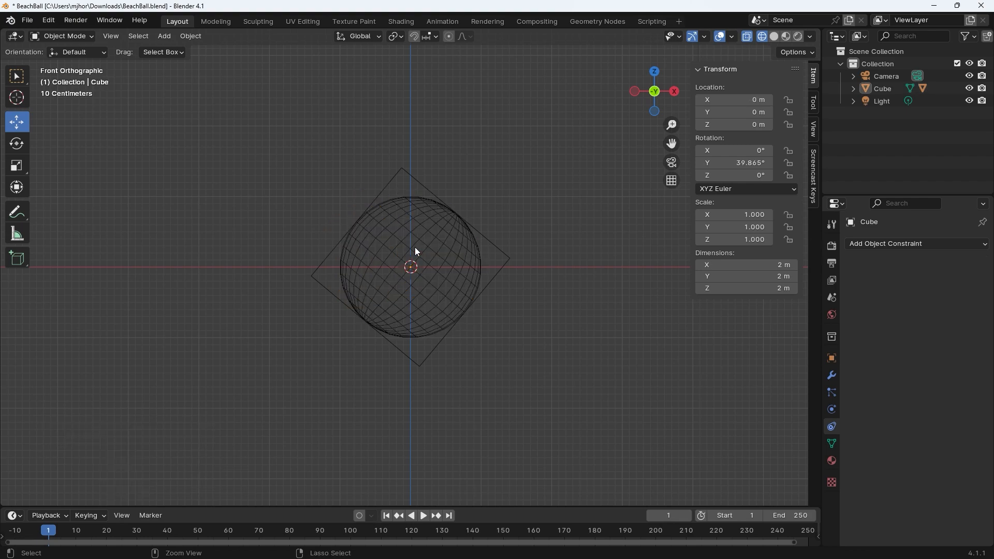
{"action": "key", "text": "ctrl+z"}
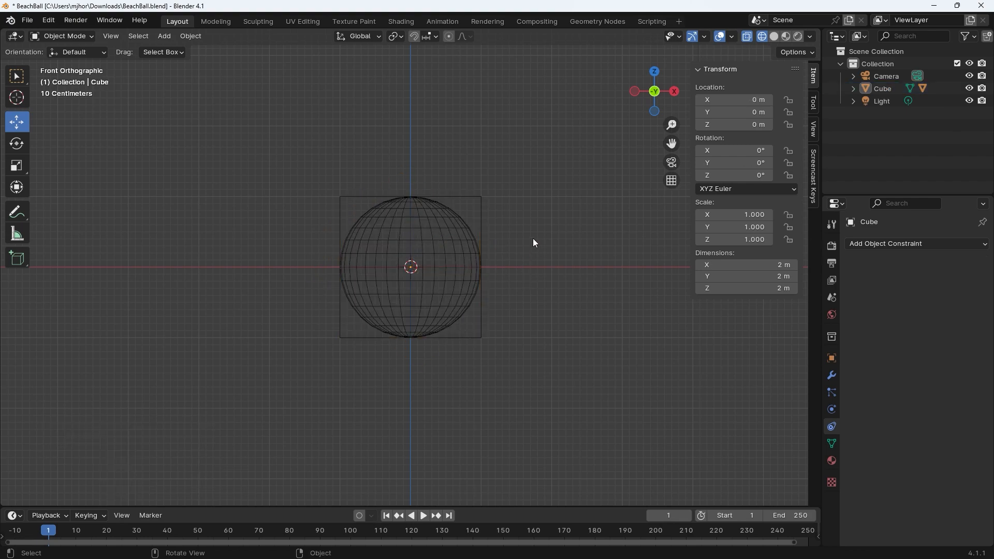
Step: Squash the parent cube to a Z scale of about 0.491
{"action": "left_click", "coordinate": [476, 197]}
{"action": "left_click", "coordinate": [16, 165]}
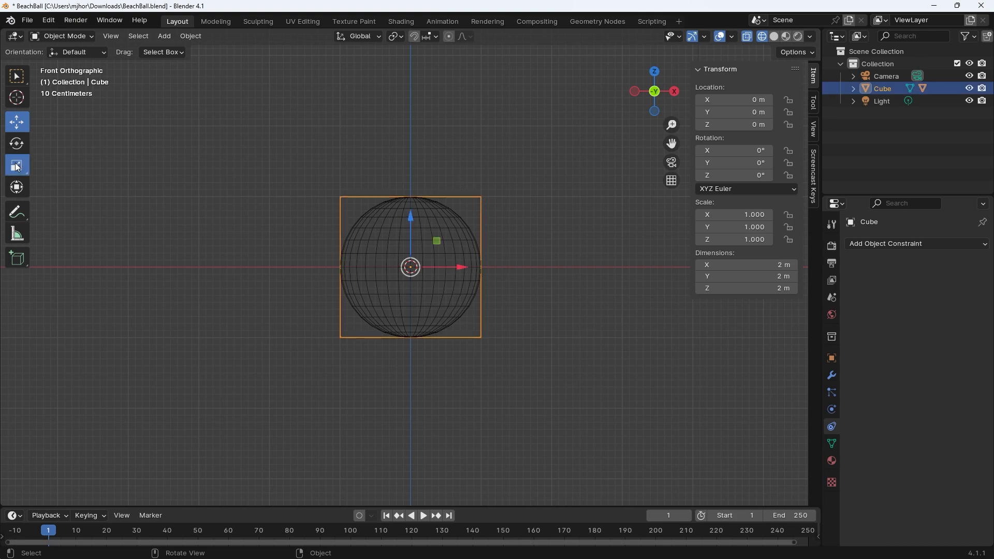
{"action": "left_click_drag", "start_coordinate": [411, 219], "coordinate": [417, 246]}
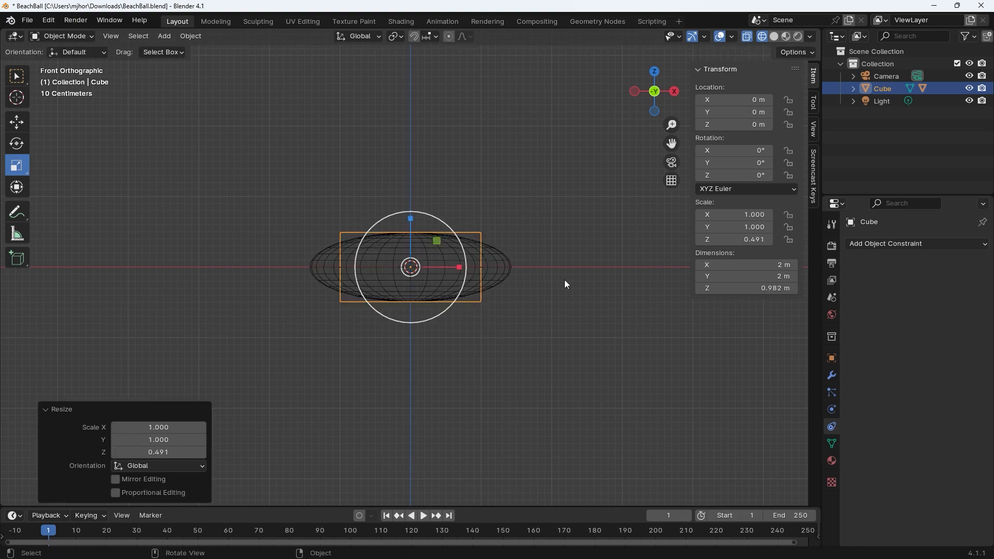
Step: Reselect the squashed cube and rotate it about 37.2° around the Y axis
{"action": "left_click", "coordinate": [552, 245]}
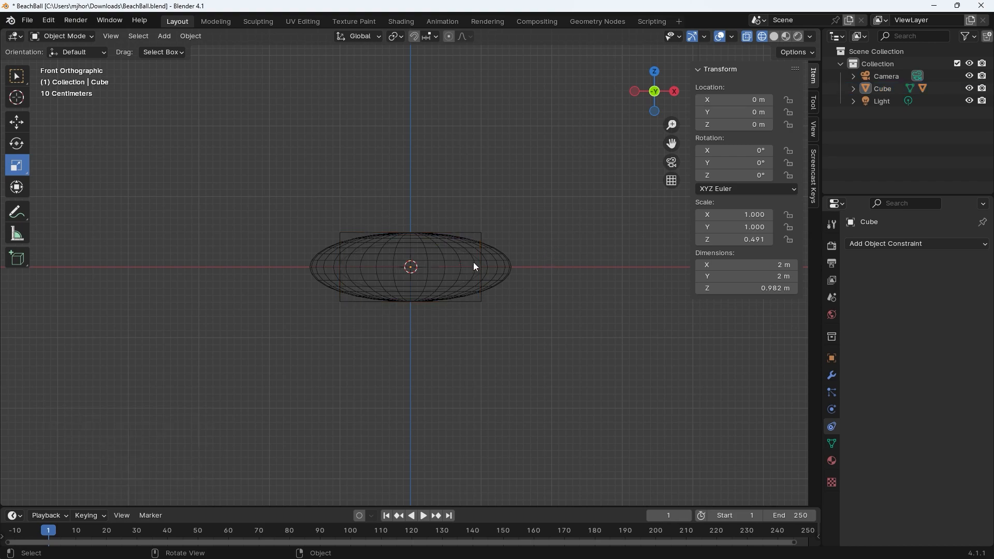
{"action": "left_click", "coordinate": [477, 234]}
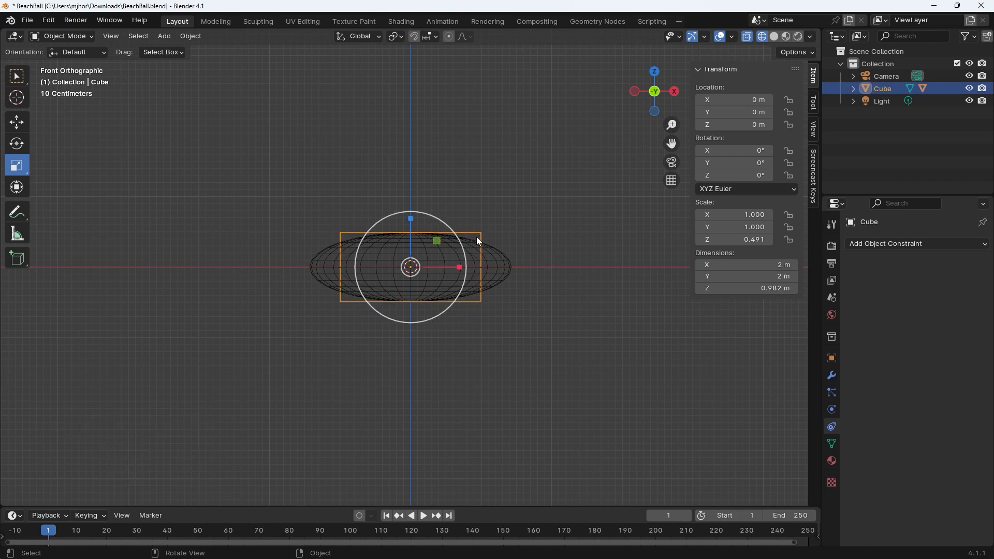
{"action": "left_click", "coordinate": [18, 144]}
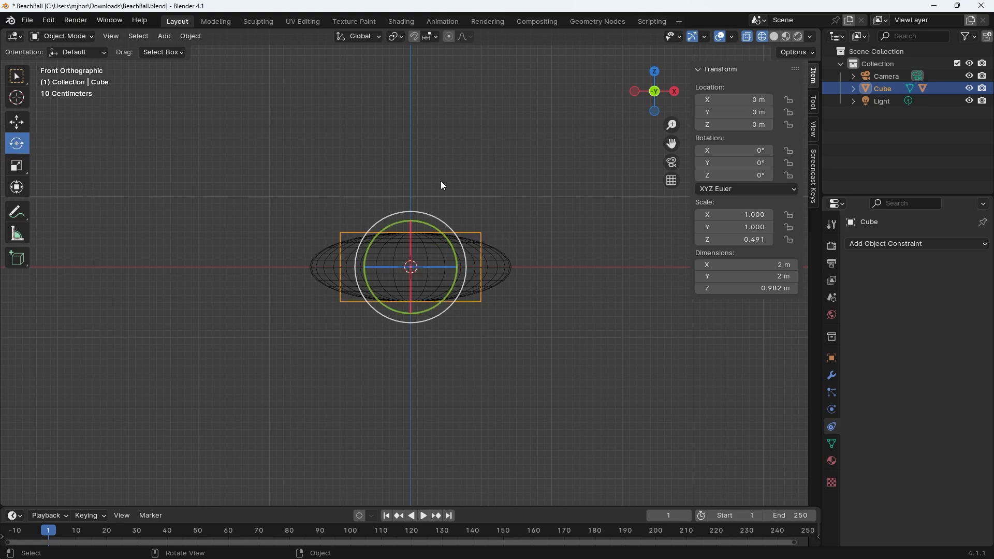
{"action": "left_click_drag", "start_coordinate": [446, 239], "coordinate": [465, 269]}
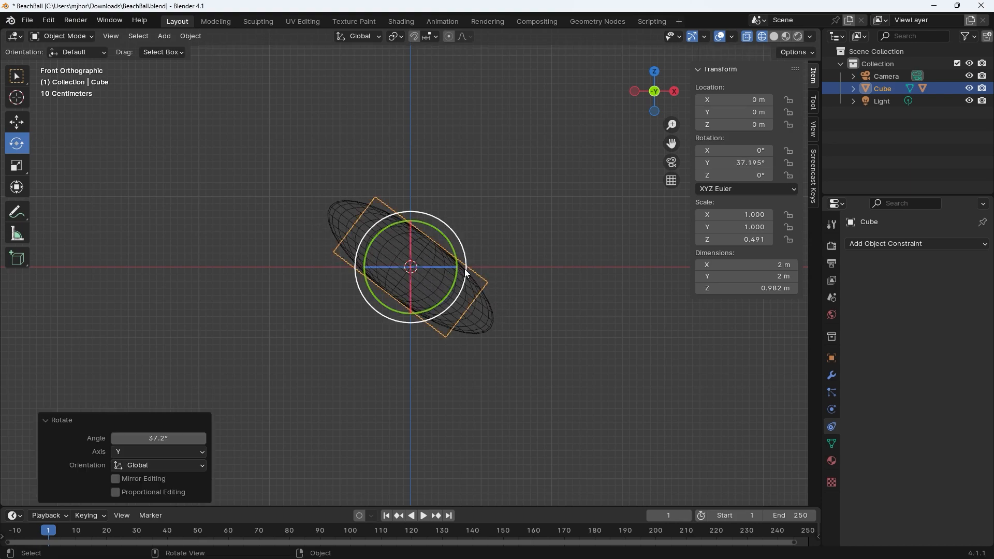
Step: Try moving the tilted cube along X, and undo the move
{"action": "left_click", "coordinate": [17, 122]}
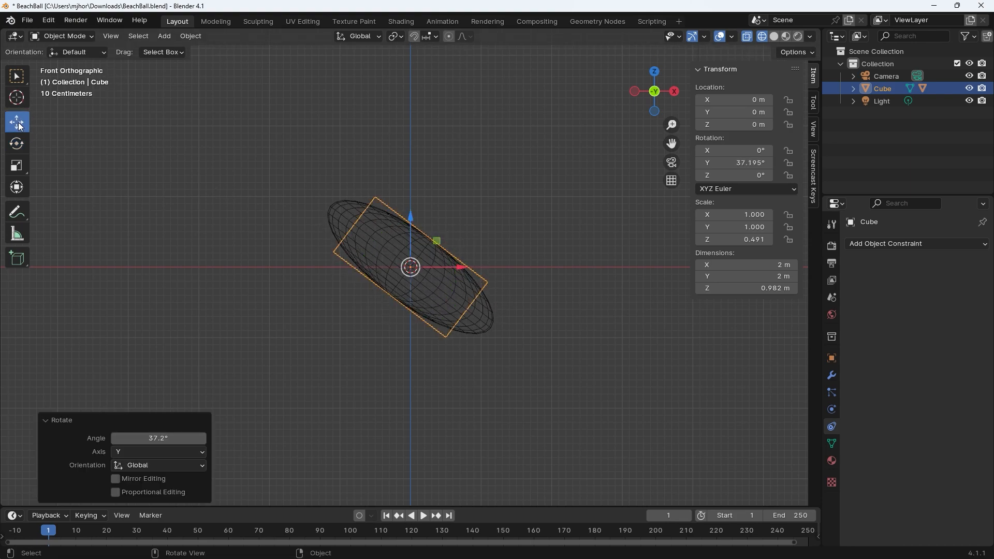
{"action": "left_click_drag", "start_coordinate": [439, 265], "coordinate": [467, 306]}
{"action": "key", "text": "ctrl+z"}
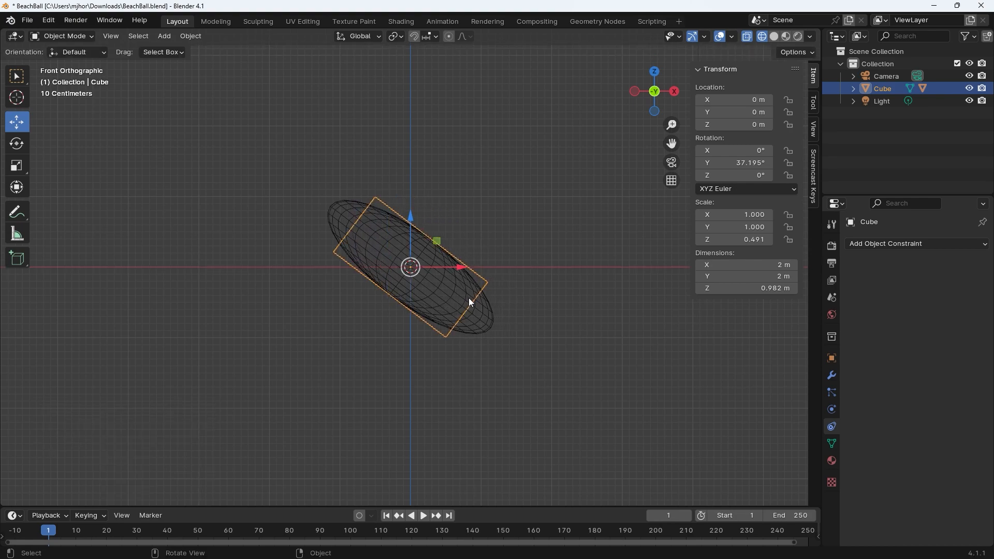
Step: Move the squashed beach ball along X to an X location of about -0.80 m
{"action": "left_click", "coordinate": [428, 263]}
{"action": "left_click_drag", "start_coordinate": [444, 267], "coordinate": [377, 197]}
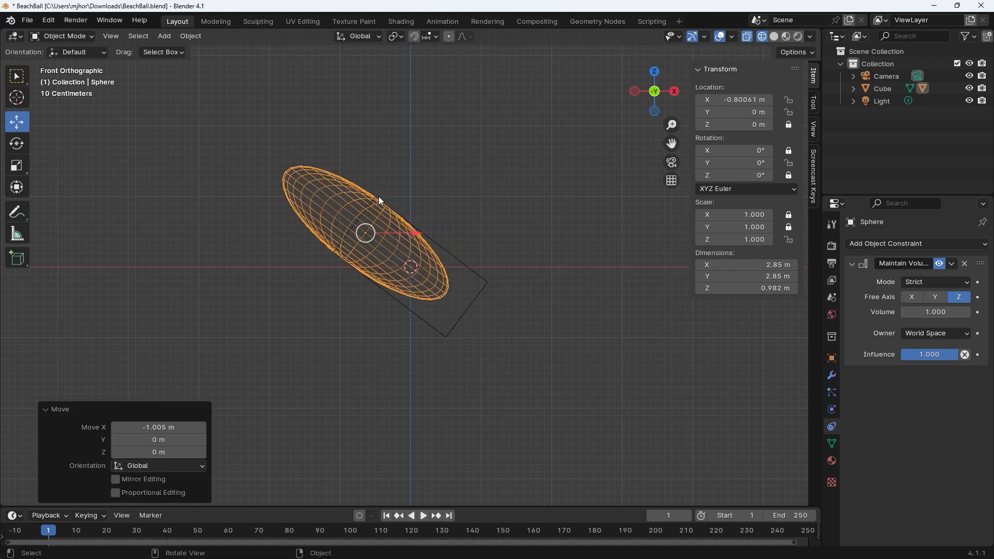
Step: Undo the beach ball's last move, then clear the squashed cube's rotation and reselect the cube
{"action": "key", "text": "ctrl+z"}
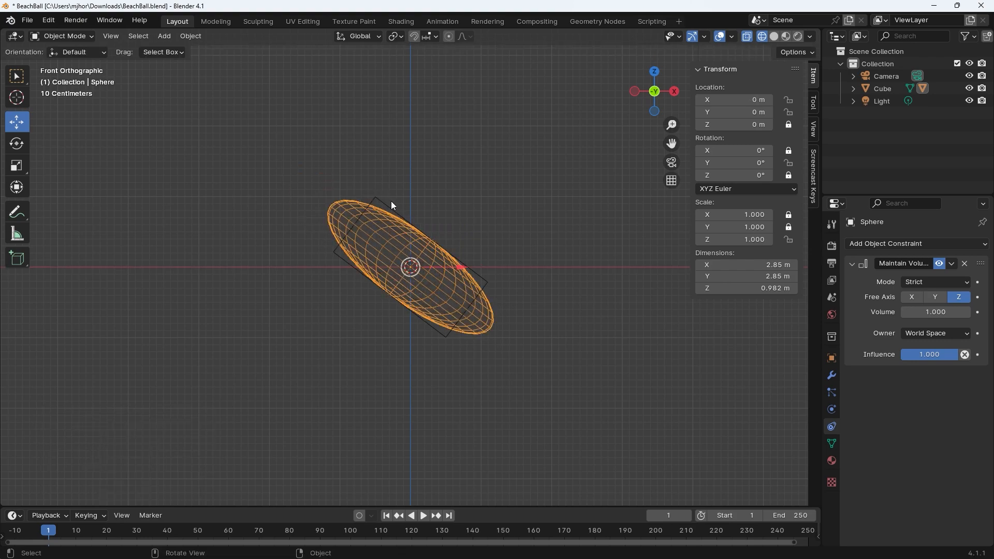
{"action": "left_click", "coordinate": [391, 203], "text": "ctrl"}
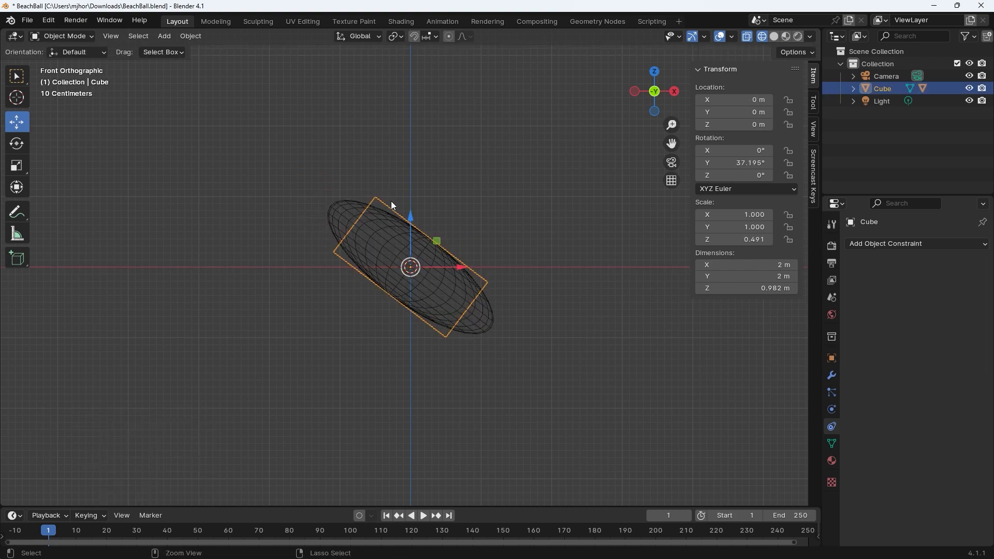
{"action": "key", "text": "alt+r"}
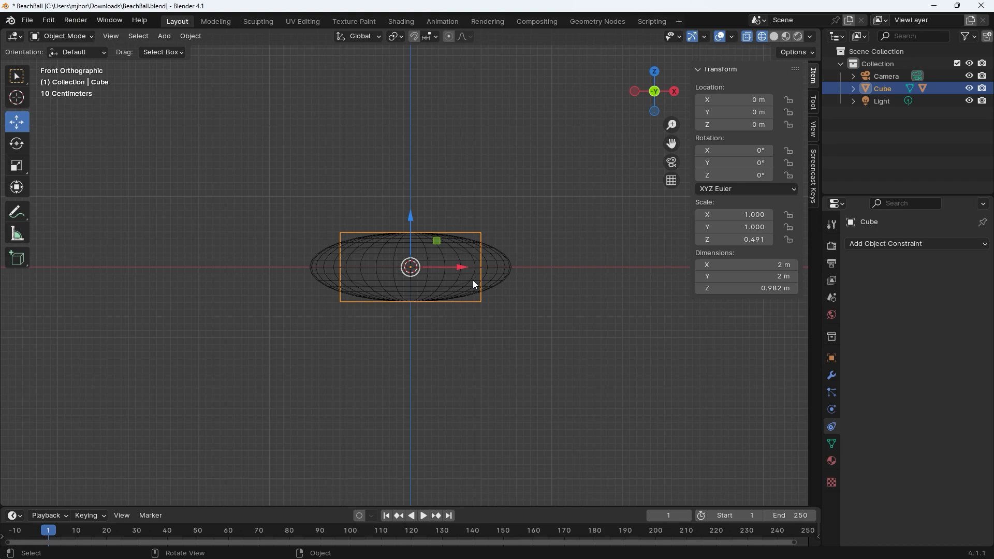
{"action": "left_click", "coordinate": [480, 161]}
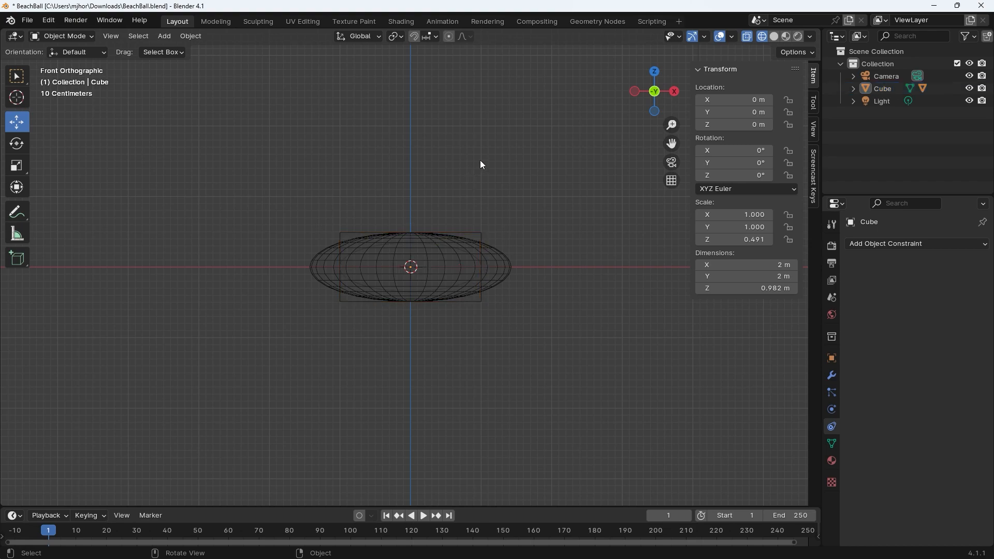
{"action": "left_click", "coordinate": [479, 237]}
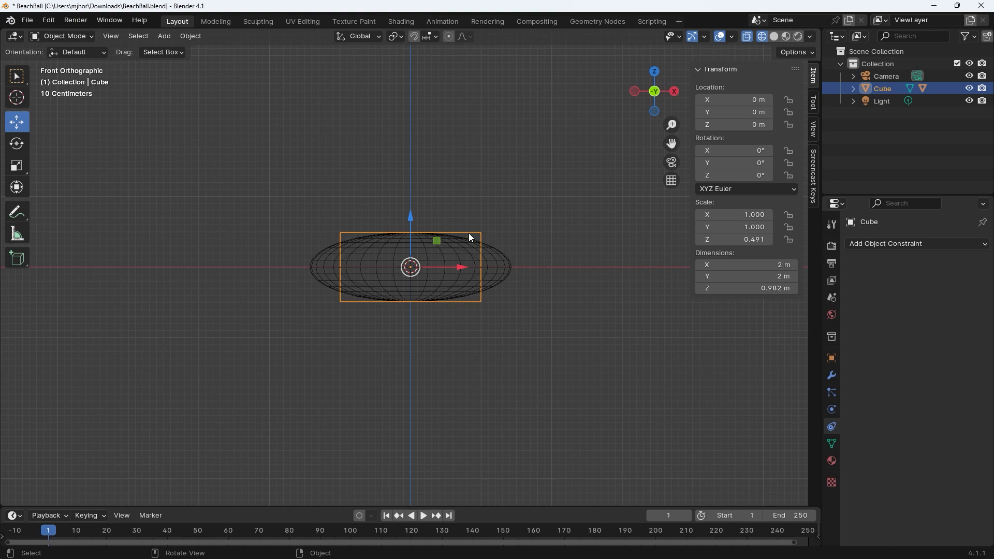
Step: Try moving the squashed beach ball along X to about -0.23 m, and undo the move
{"action": "left_click", "coordinate": [251, 221]}
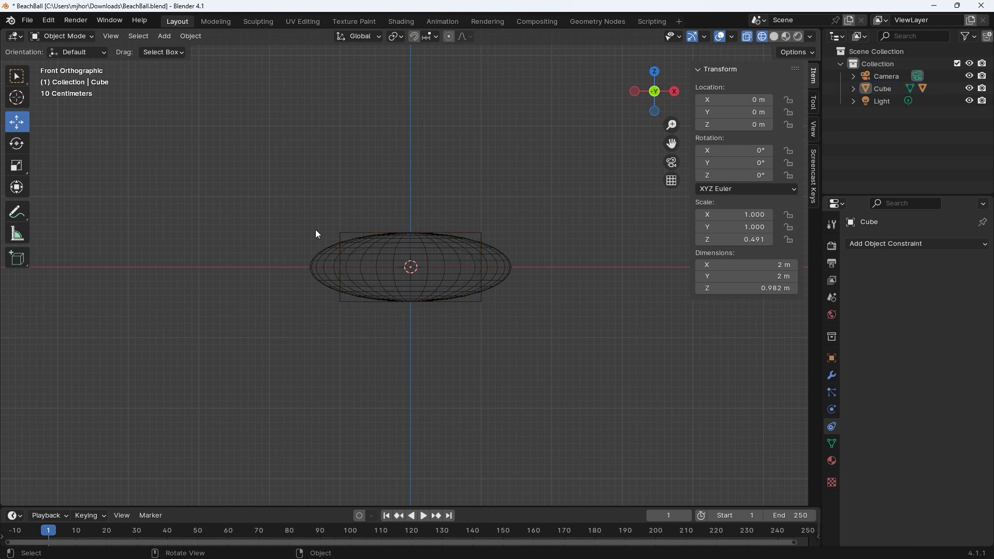
{"action": "left_click", "coordinate": [507, 266]}
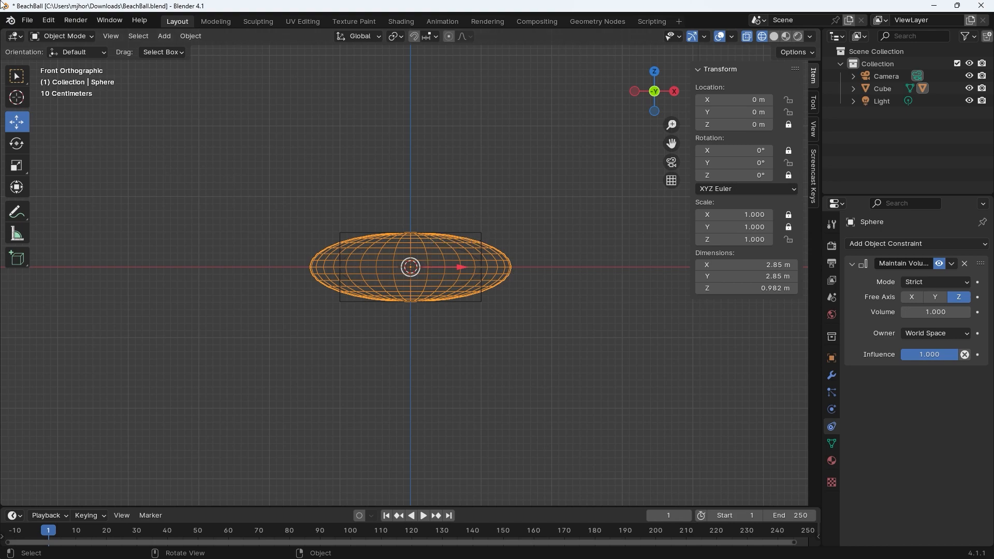
{"action": "mouse_move", "coordinate": [451, 265]}
{"action": "left_mouse_down"}
{"action": "mouse_move", "coordinate": [497, 265]}
{"action": "mouse_move", "coordinate": [442, 266]}
{"action": "left_mouse_up"}
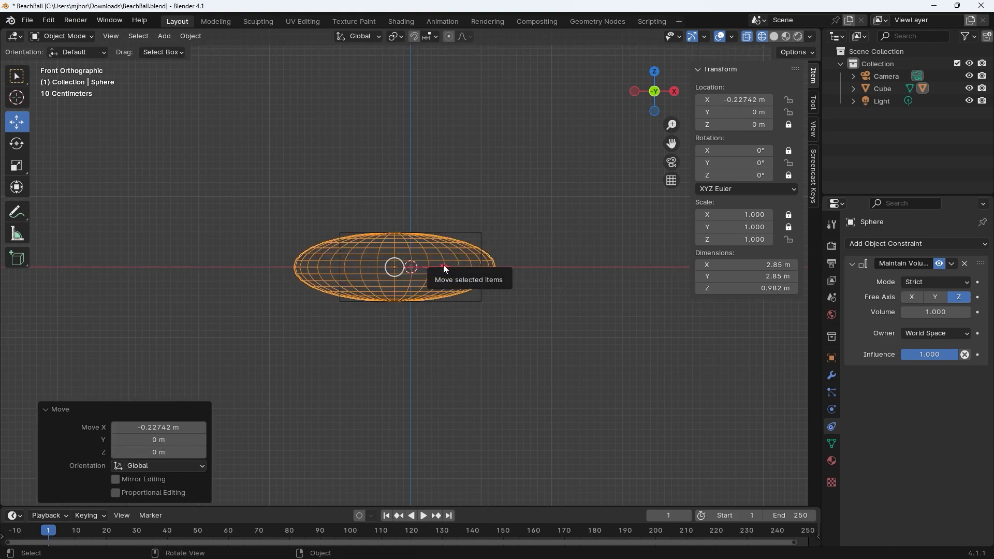
{"action": "key", "text": "ctrl+z"}
Step: Reselect the beach ball, try moving it freely by about -0.03 m in X and 0.64 m in Z, and undo it
{"action": "key", "text": "alt+a"}
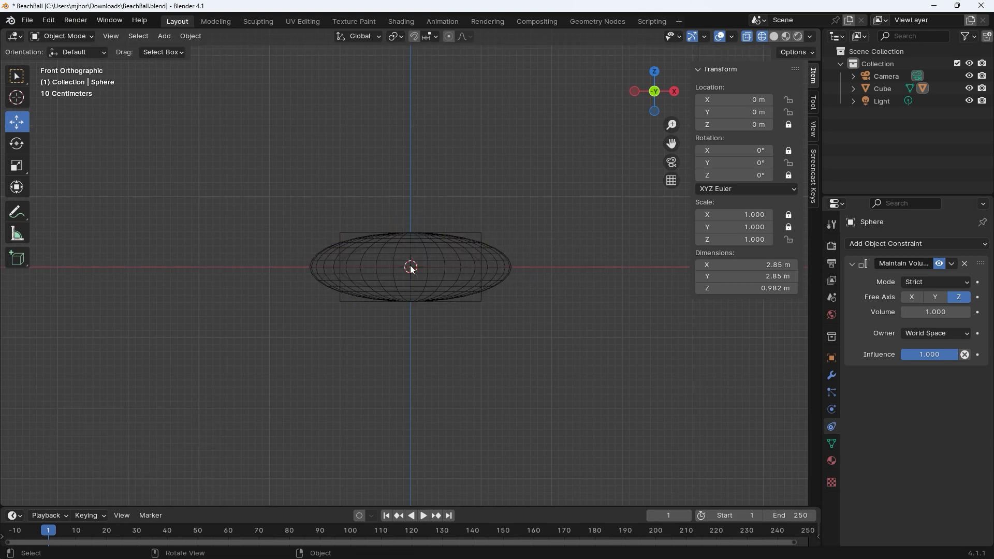
{"action": "left_click", "coordinate": [492, 266]}
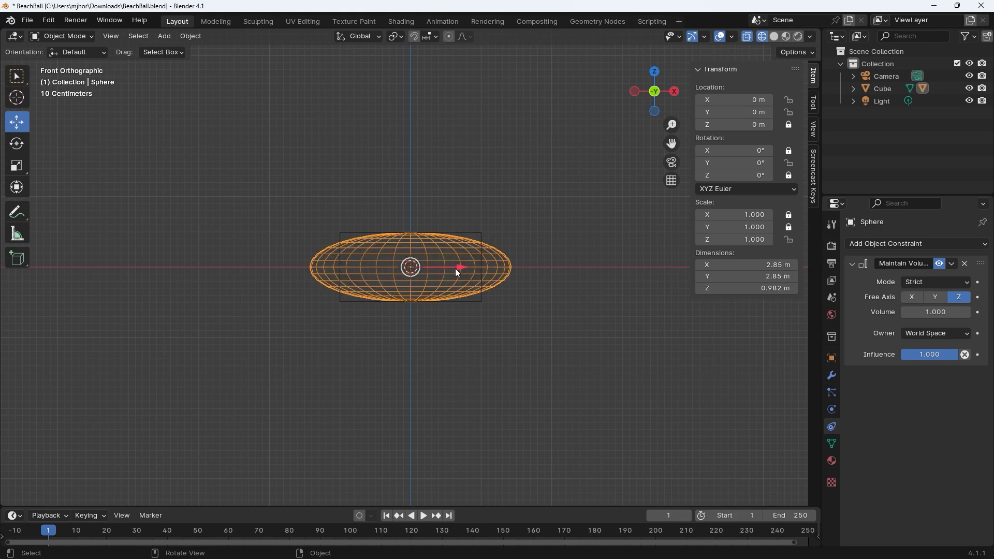
{"action": "left_click_drag", "start_coordinate": [409, 263], "coordinate": [407, 208]}
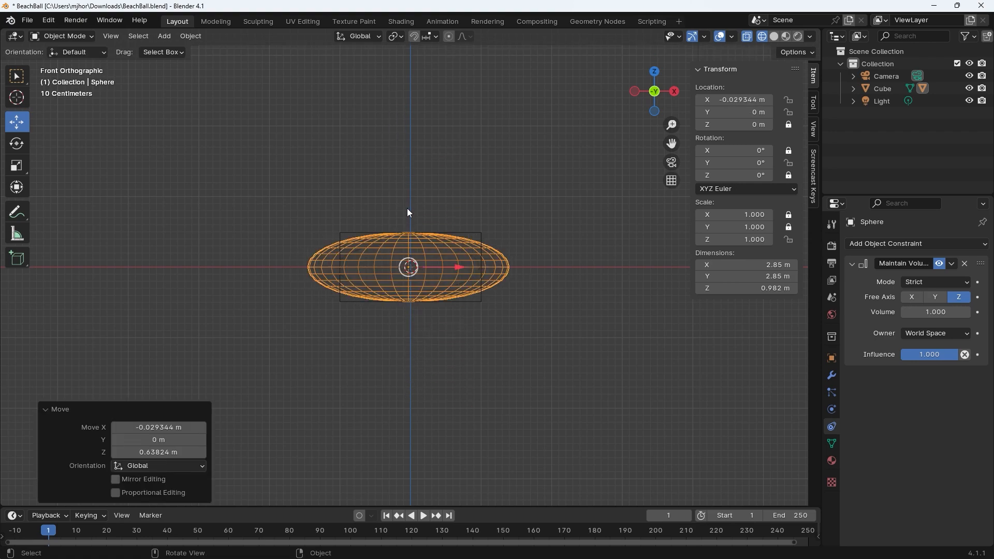
{"action": "key", "text": "ctrl+z"}
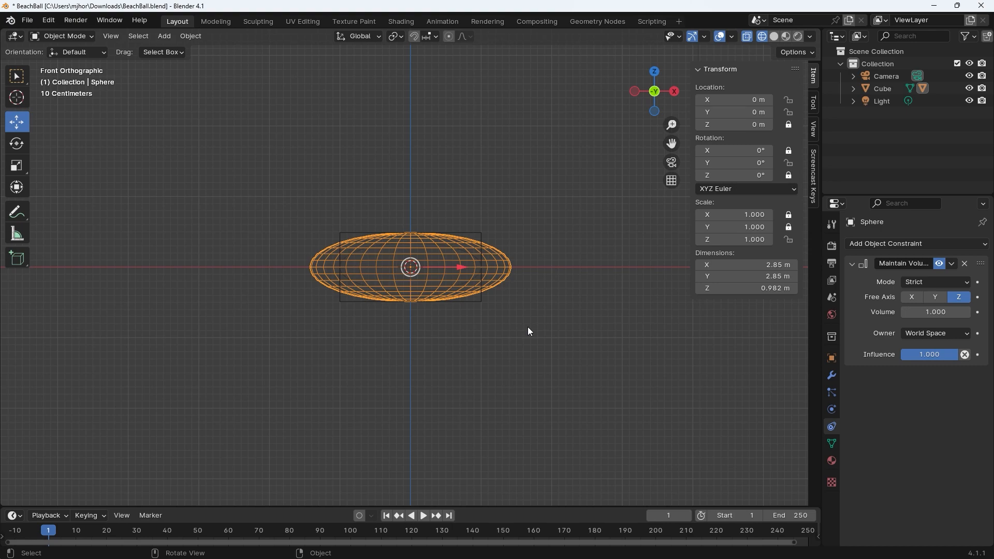
Step: Step back through the undo history to the point before the parent cube was squashed
{"action": "key", "text": "ctrl+z"}
{"action": "key", "text": "ctrl+z"}
{"action": "key", "text": "ctrl+z"}
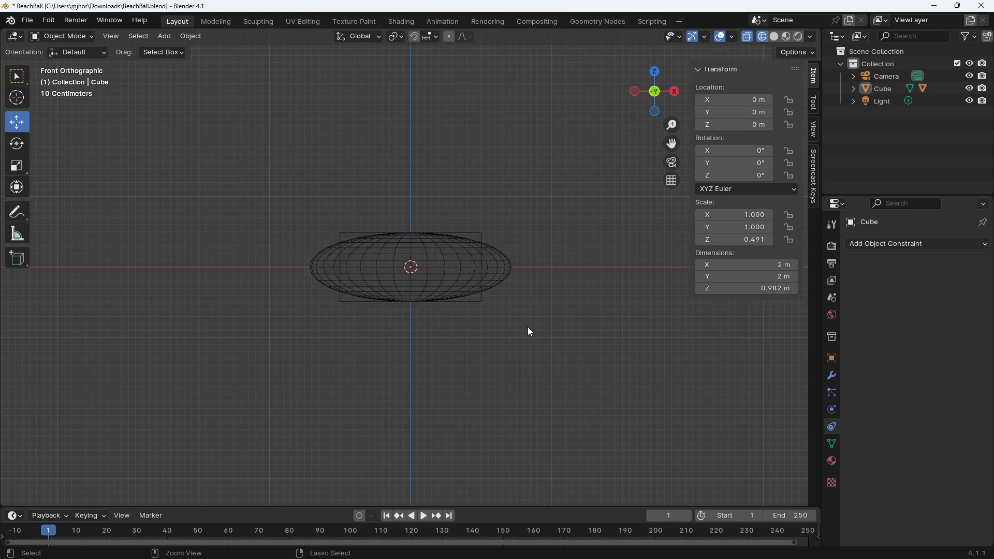
{"action": "key", "text": "ctrl+shift+z"}
{"action": "key", "text": "ctrl+z"}
{"action": "key", "text": "ctrl+shift+z"}
{"action": "key", "text": "ctrl+z"}
{"action": "key", "text": "ctrl+shift+z"}
{"action": "key", "text": "ctrl+shift+z"}
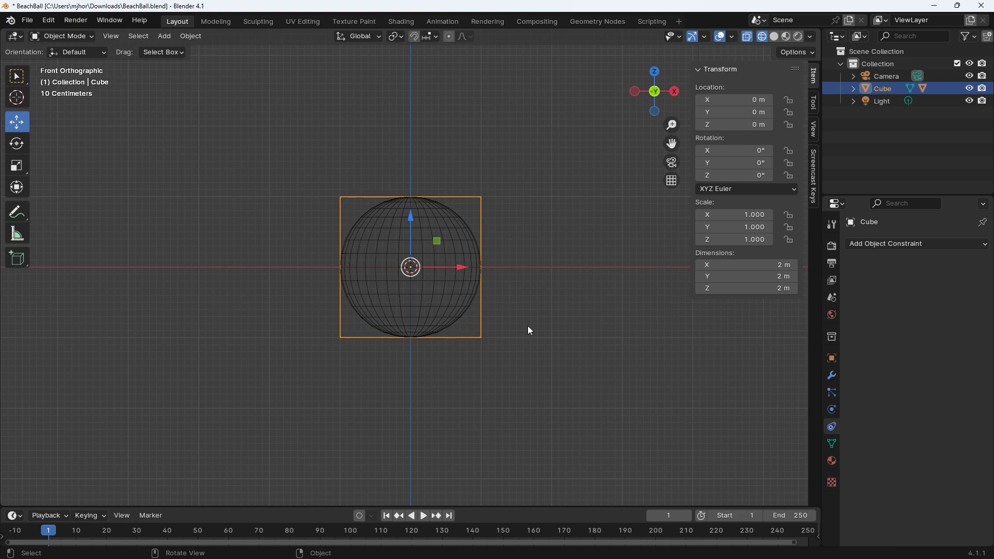
Step: Delete the parent cube and switch the viewport to Material Preview shading
{"action": "left_click", "coordinate": [561, 319]}
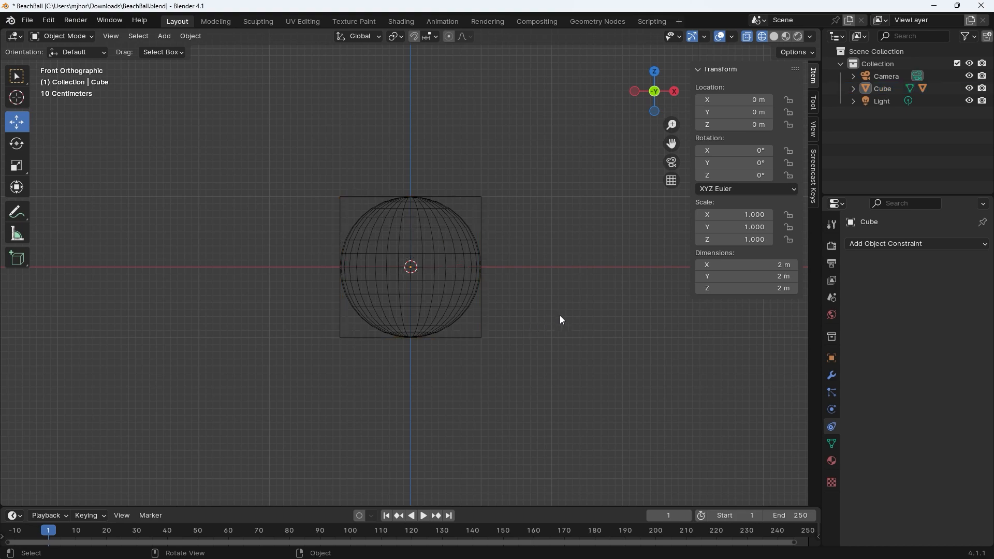
{"action": "left_click", "coordinate": [479, 197]}
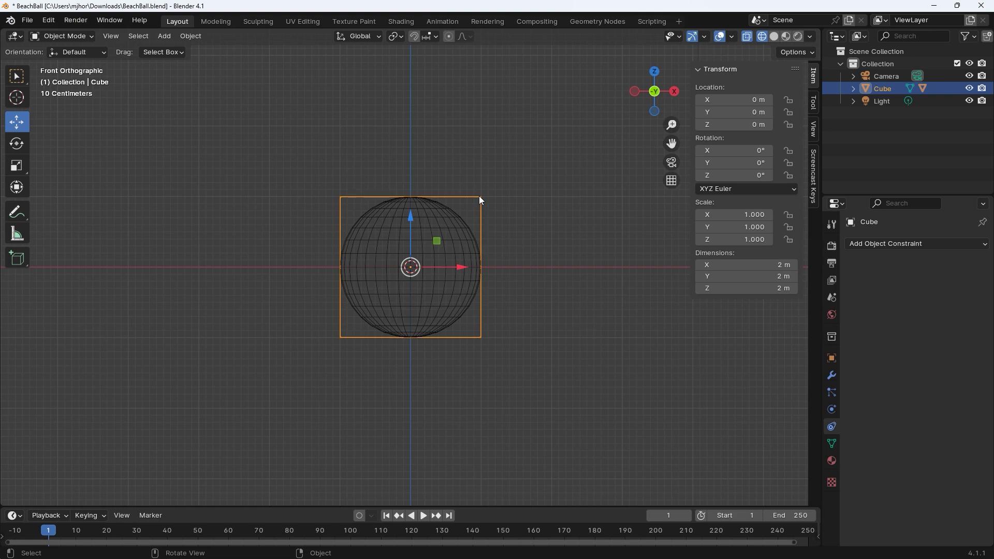
{"action": "key", "text": "Delete"}
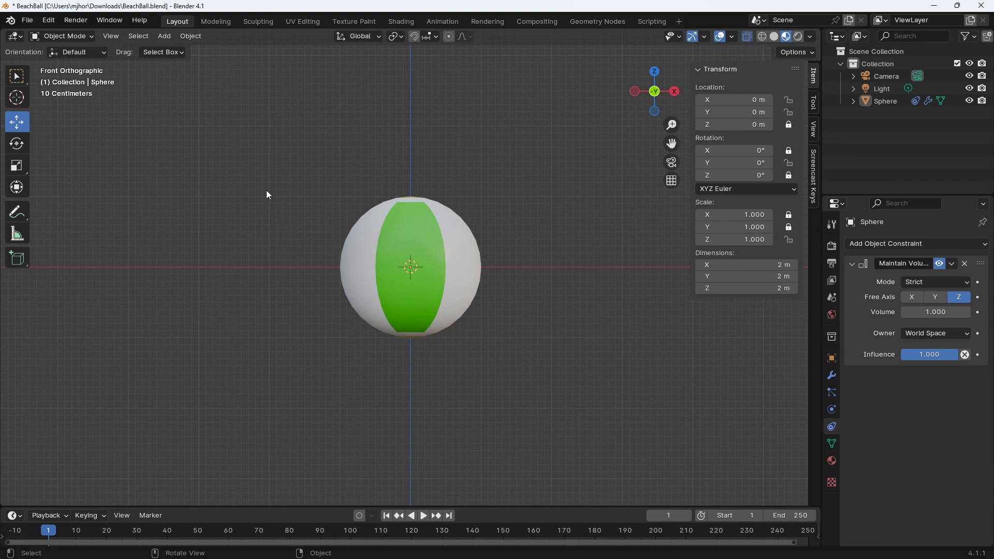
Step: Add a Plain Axes empty and move it along X to about 2.67 m, beside the beach ball
{"action": "key", "text": "shift+a"}
{"action": "key", "text": "shift+a"}
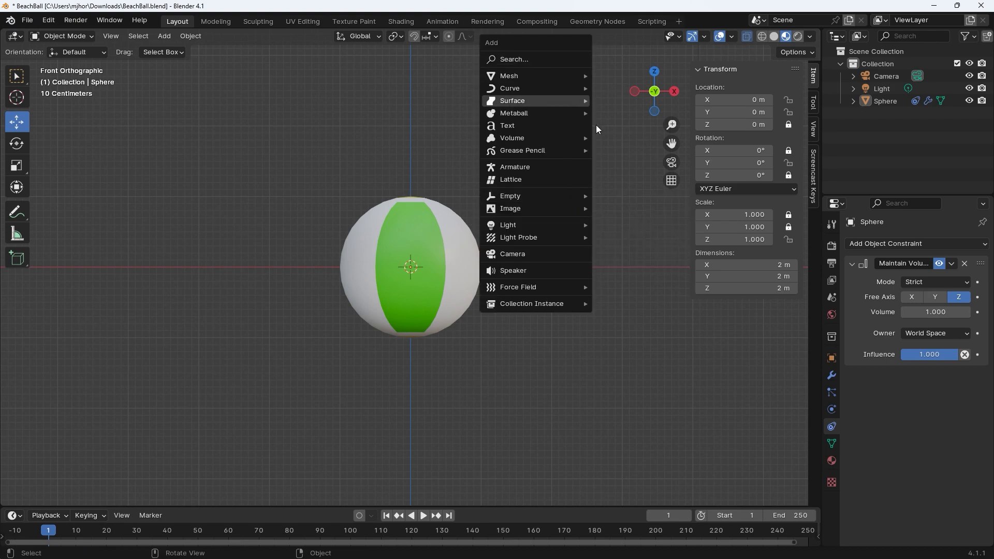
{"action": "mouse_move", "coordinate": [530, 199]}
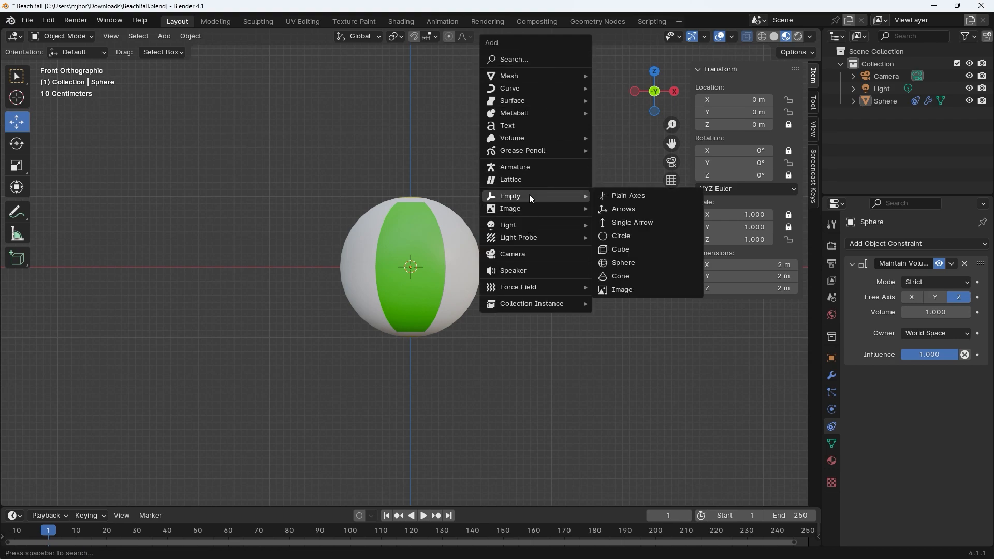
{"action": "left_click", "coordinate": [634, 197]}
{"action": "left_click_drag", "start_coordinate": [453, 266], "coordinate": [651, 321]}
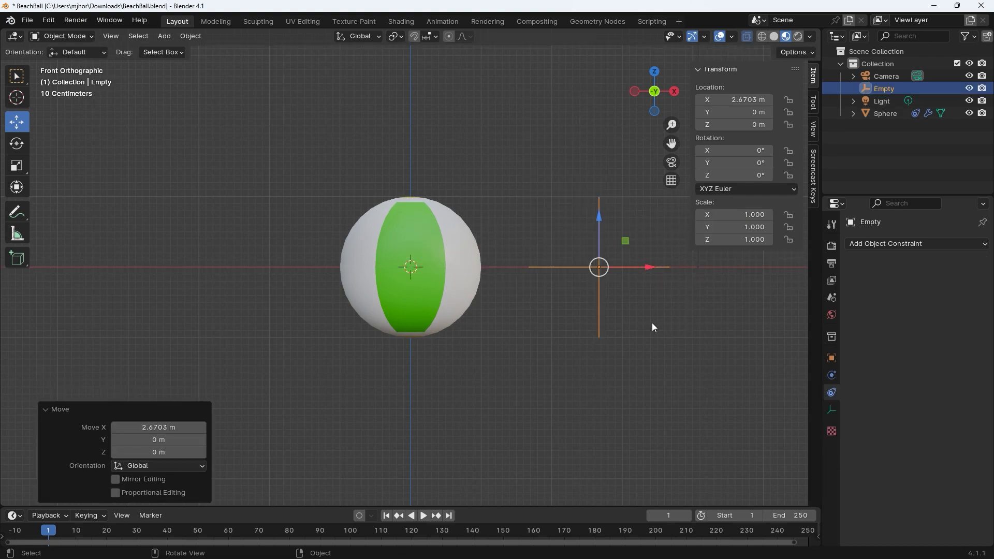
Step: Reselect the empty and set its display shape to Circle in its object data properties
{"action": "left_click", "coordinate": [652, 324]}
{"action": "left_click", "coordinate": [598, 269]}
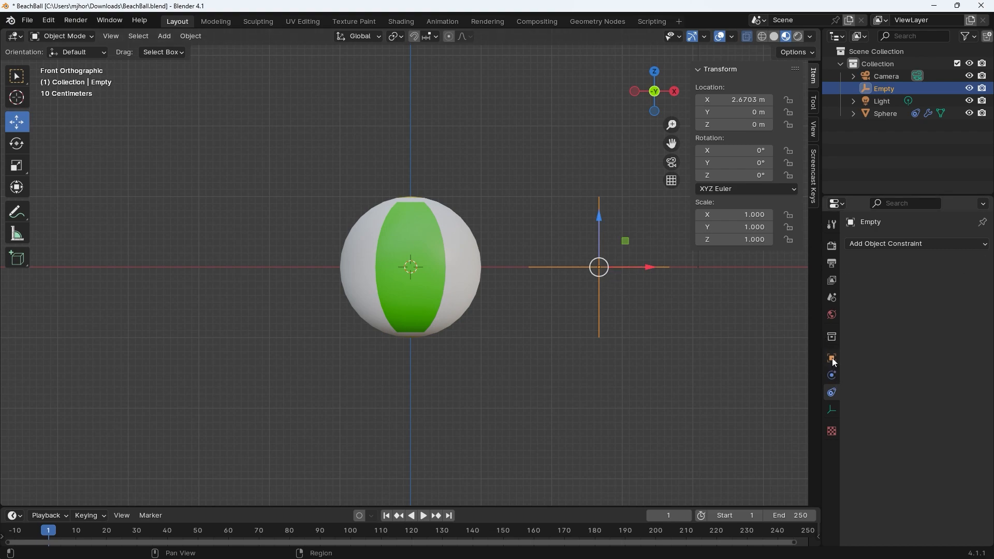
{"action": "left_click", "coordinate": [831, 409]}
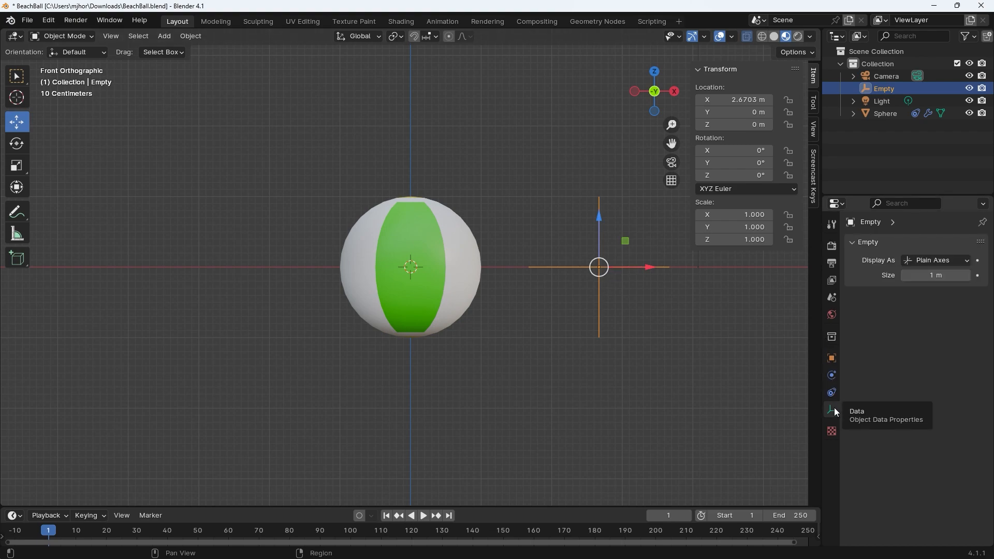
{"action": "left_click", "coordinate": [964, 261]}
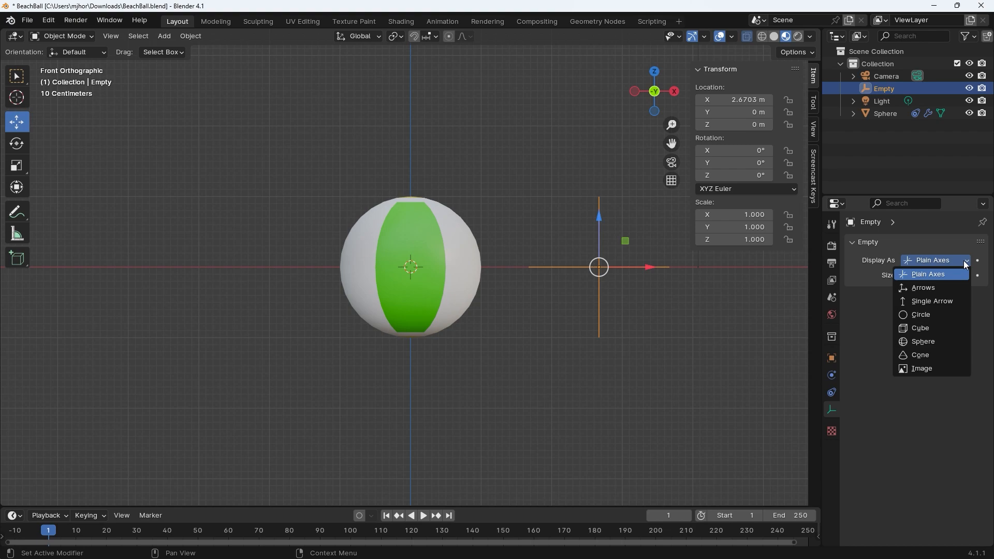
{"action": "left_click", "coordinate": [922, 315]}
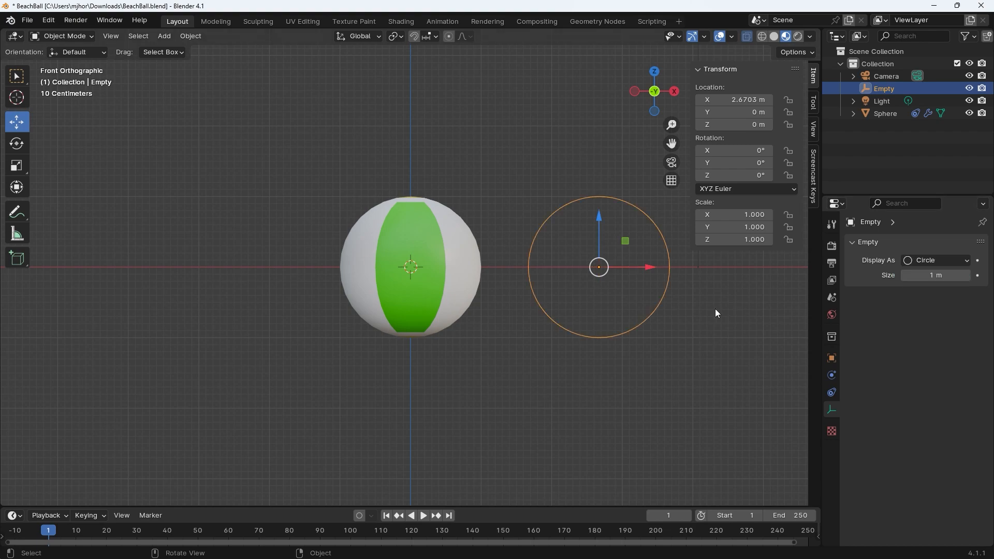
Step: Move the empty along X to about 2.49 m and set its display shape to Cube
{"action": "left_click_drag", "start_coordinate": [630, 271], "coordinate": [618, 271]}
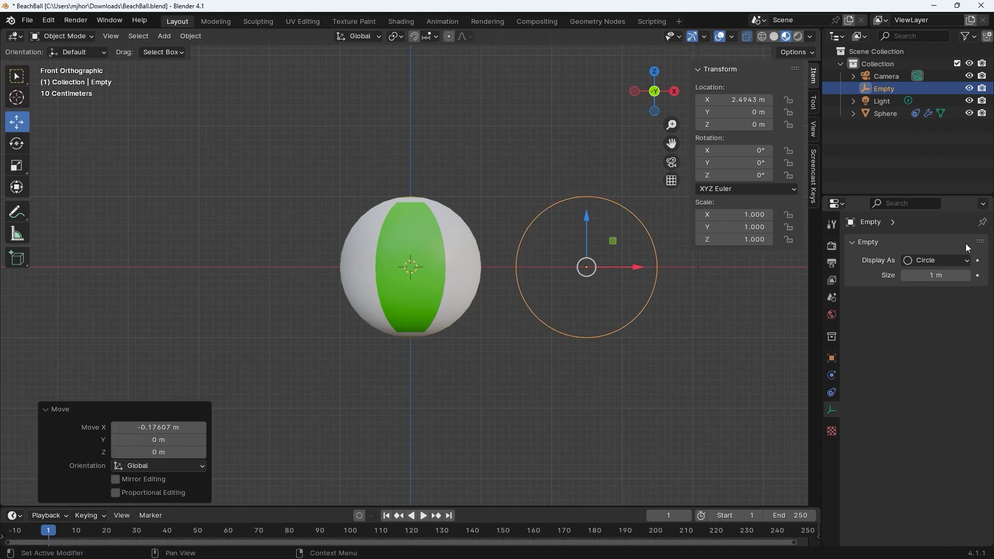
{"action": "left_click", "coordinate": [960, 261]}
{"action": "left_click", "coordinate": [931, 327]}
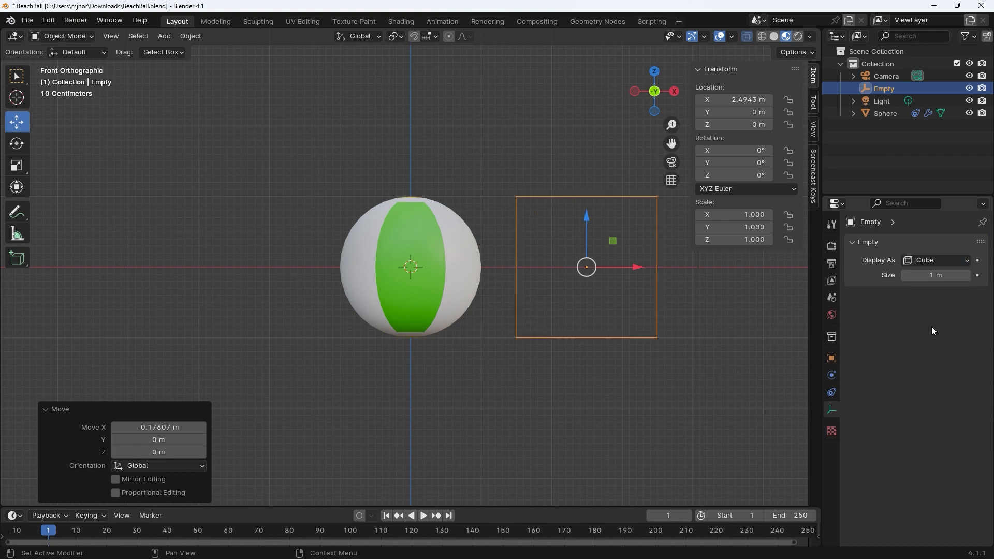
Step: Reselect the cube-shaped empty and set its X location to 0 m so it surrounds the beach ball
{"action": "left_click", "coordinate": [711, 307]}
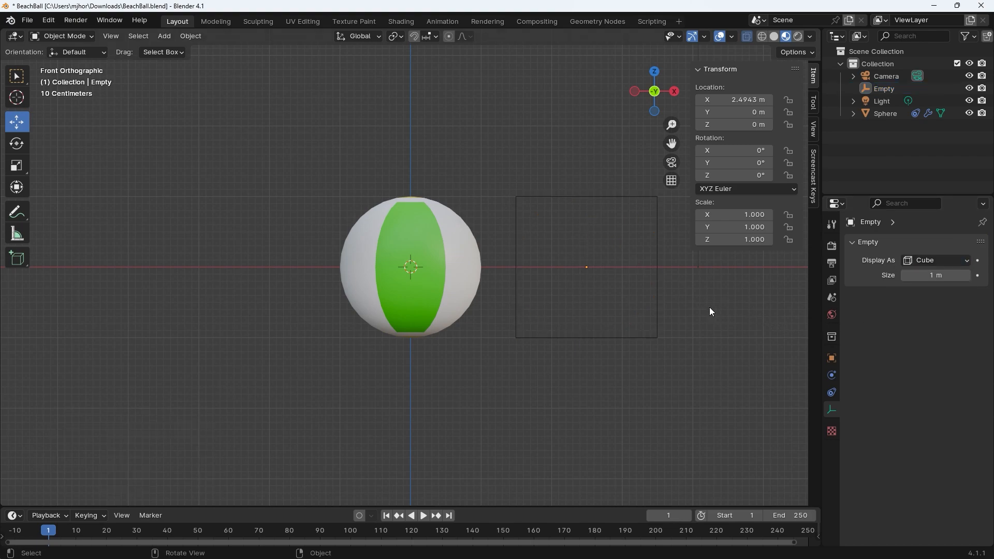
{"action": "left_click", "coordinate": [618, 305]}
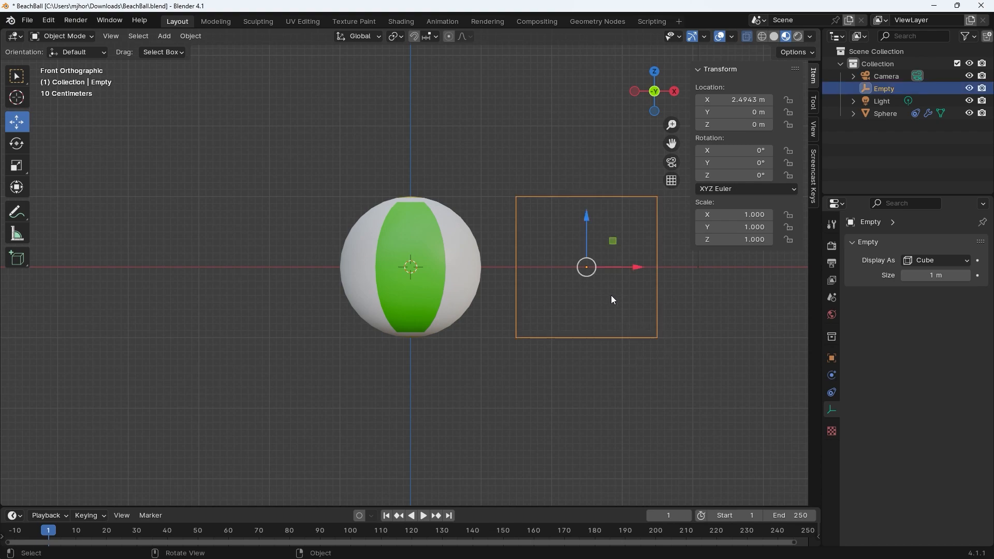
{"action": "left_click", "coordinate": [741, 99]}
{"action": "type", "text": "0"}
{"action": "key", "text": "Return"}
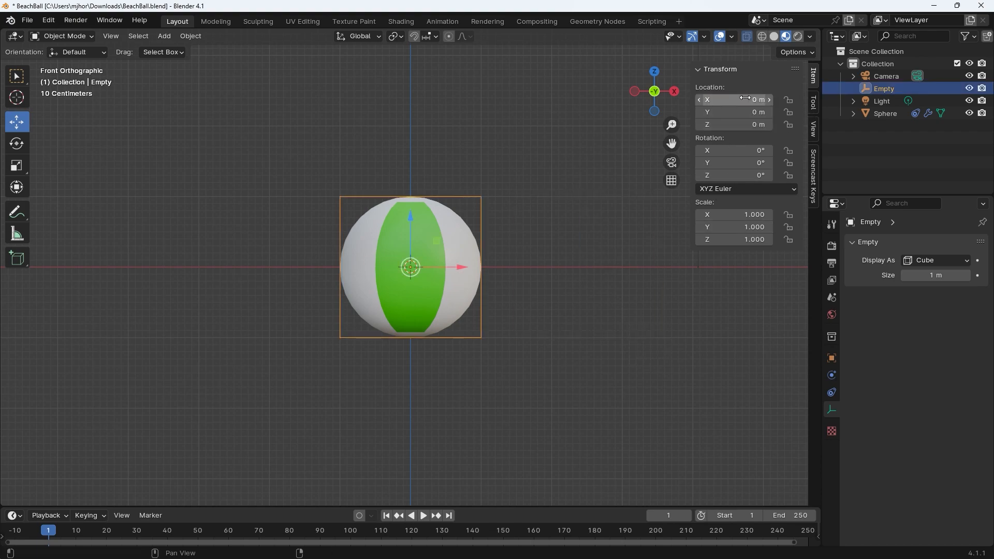
Step: Parent the beach ball to the cube-shaped empty using the Object option
{"action": "left_click", "coordinate": [594, 172]}
{"action": "left_click_drag", "start_coordinate": [518, 216], "coordinate": [458, 177]}
{"action": "left_click", "coordinate": [577, 273]}
{"action": "left_click", "coordinate": [462, 226]}
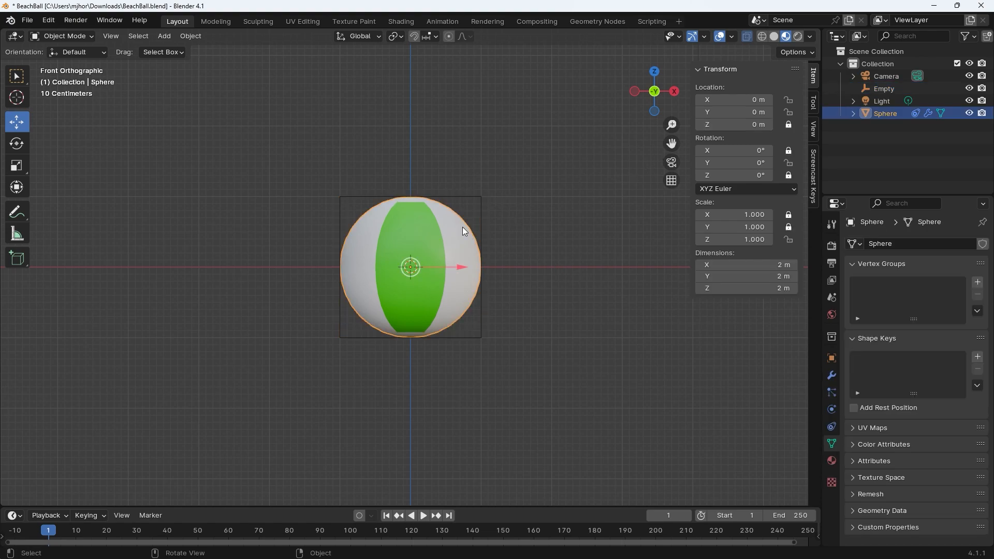
{"action": "left_click", "coordinate": [479, 199], "text": "shift"}
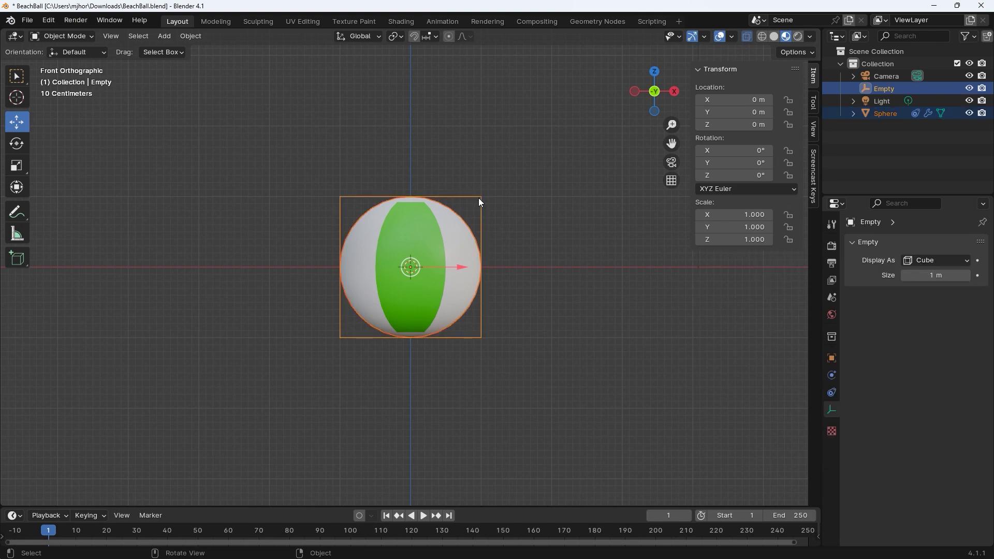
{"action": "key", "text": "ctrl+p"}
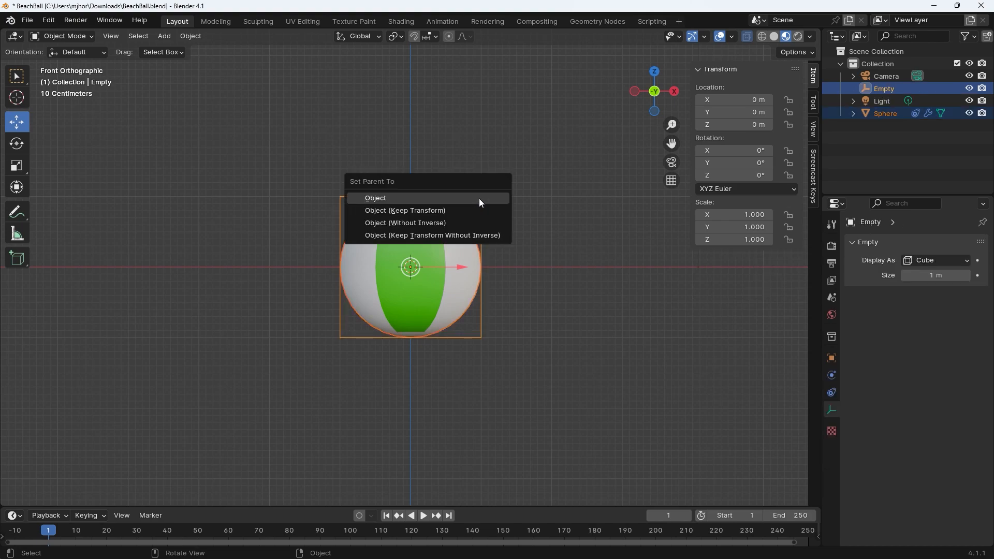
{"action": "left_click", "coordinate": [382, 200]}
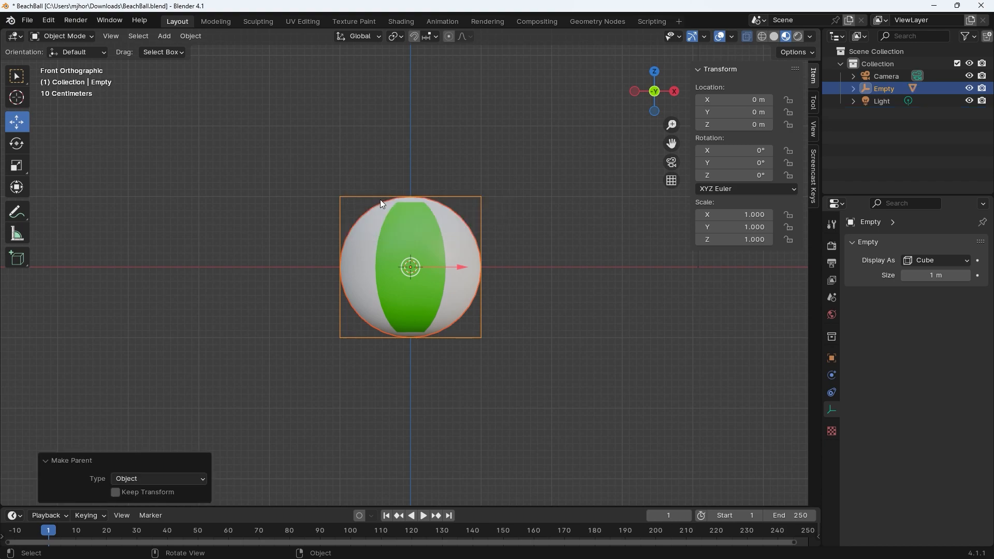
Step: Select only the cube-shaped empty, try moving it, and undo the move
{"action": "left_click", "coordinate": [543, 190]}
{"action": "key", "text": "b"}
{"action": "left_click_drag", "start_coordinate": [477, 193], "coordinate": [440, 257]}
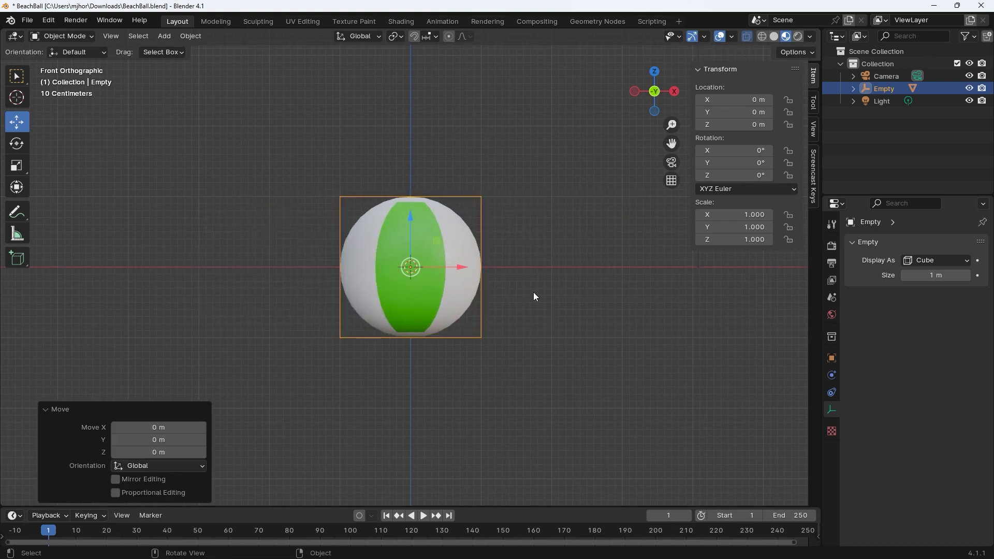
{"action": "key", "text": "ctrl+z"}
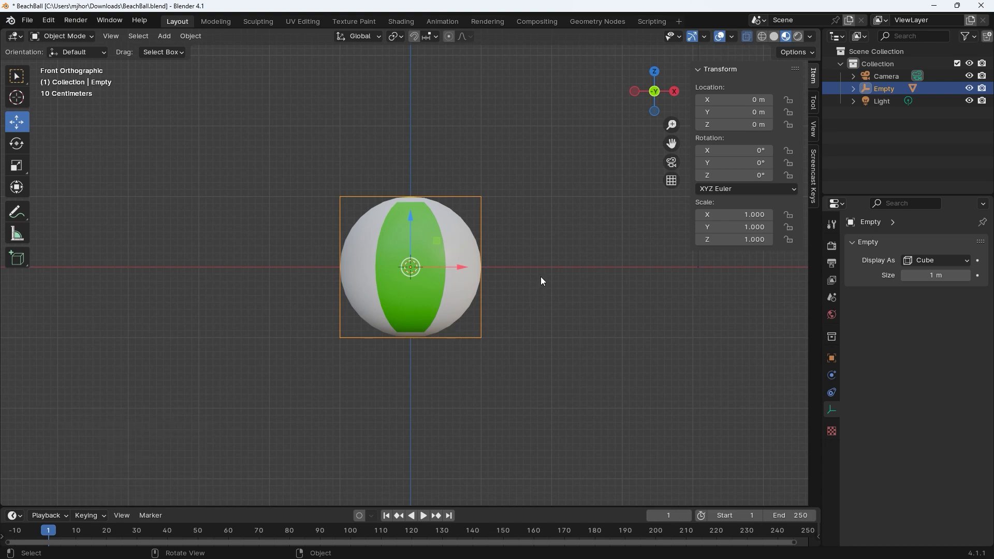
Step: Try moving the cube-shaped empty about 1.76 m along X, undo the move, and clear the selection
{"action": "left_click_drag", "start_coordinate": [468, 270], "coordinate": [581, 269]}
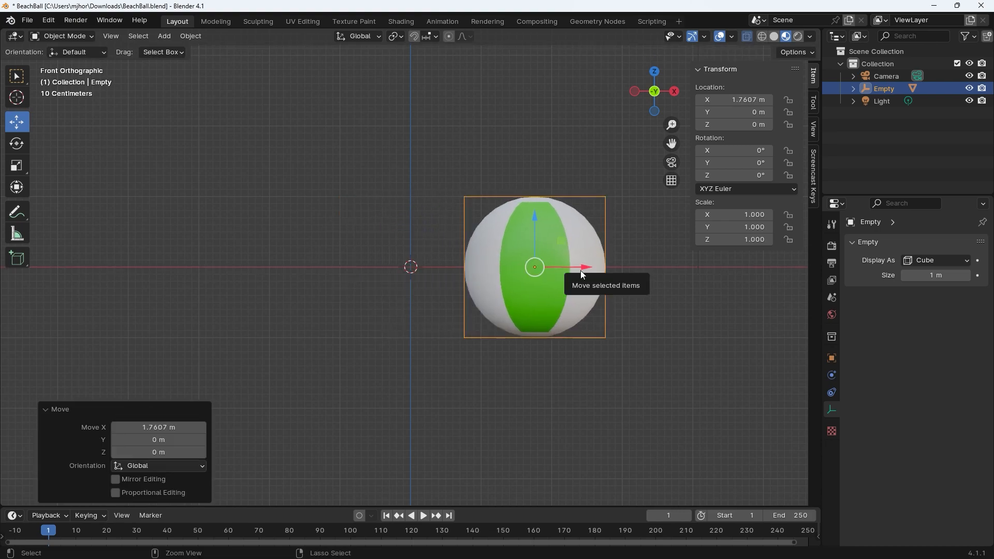
{"action": "key", "text": "ctrl+z"}
{"action": "left_click", "coordinate": [582, 252]}
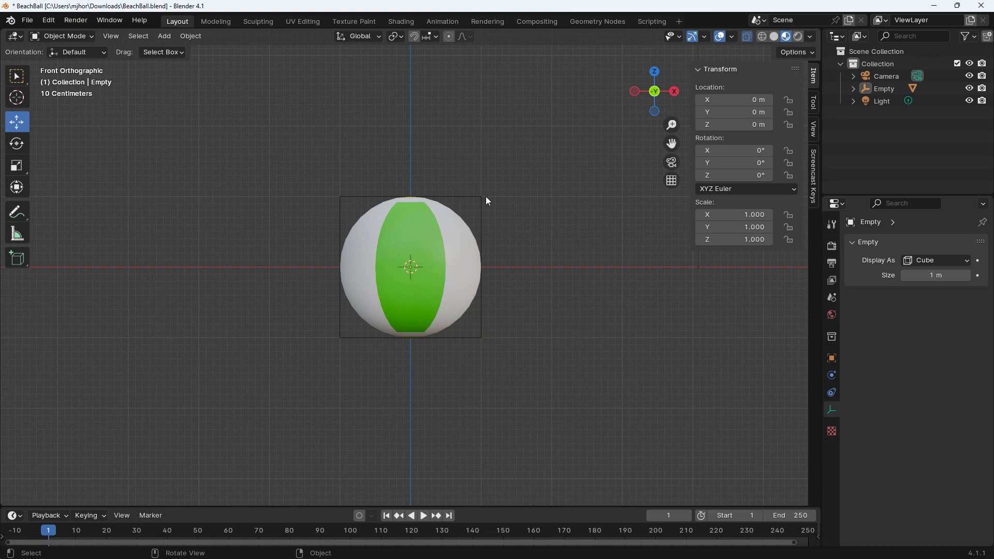
Step: Select the cube-shaped empty and add a Maintain Volume constraint to it
{"action": "left_click", "coordinate": [464, 194]}
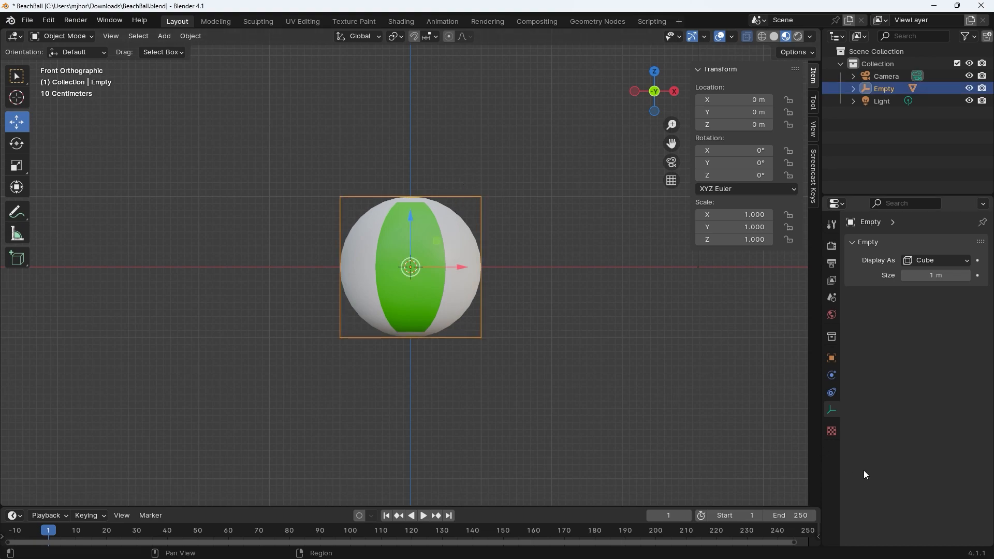
{"action": "left_click", "coordinate": [520, 243]}
{"action": "left_click", "coordinate": [465, 178]}
{"action": "left_click", "coordinate": [831, 394]}
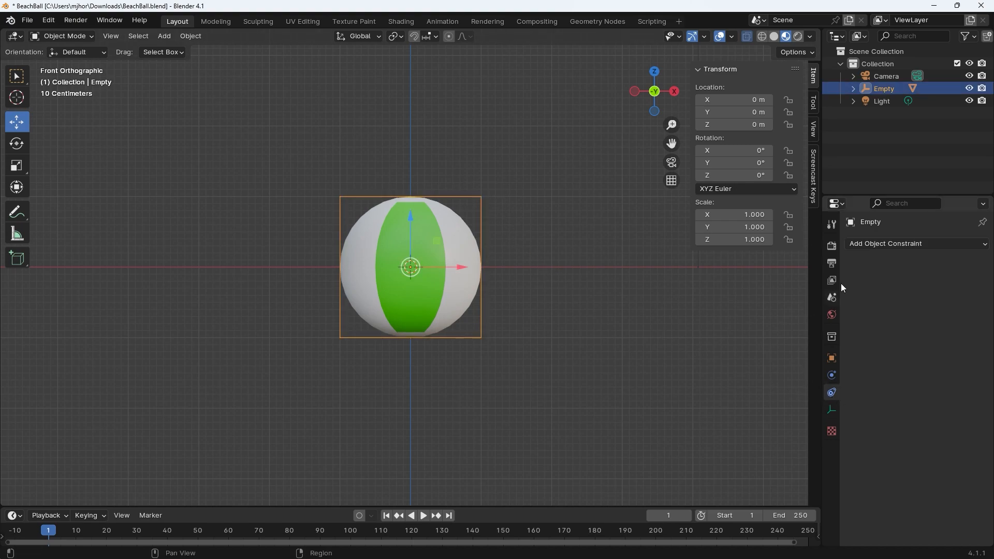
{"action": "left_click", "coordinate": [913, 241]}
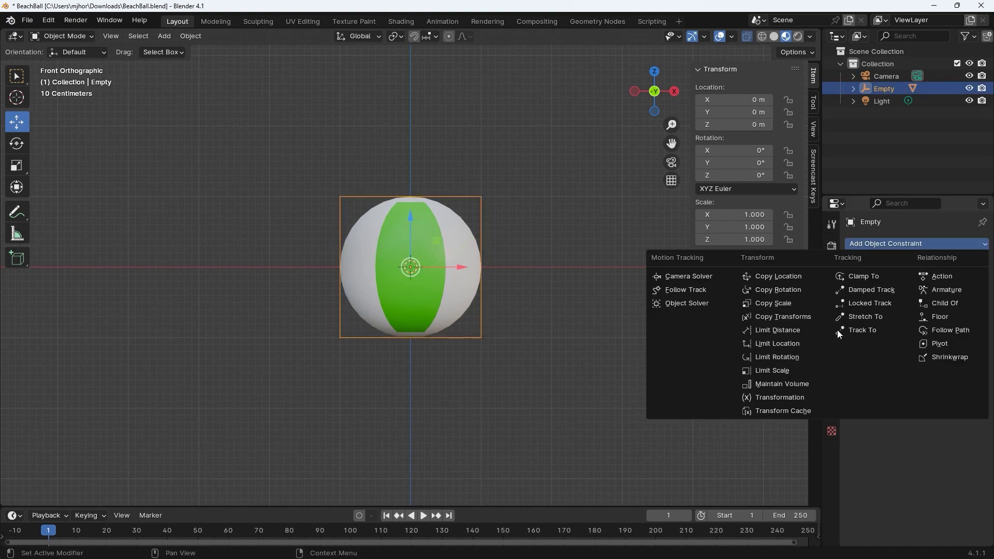
{"action": "left_click", "coordinate": [774, 384]}
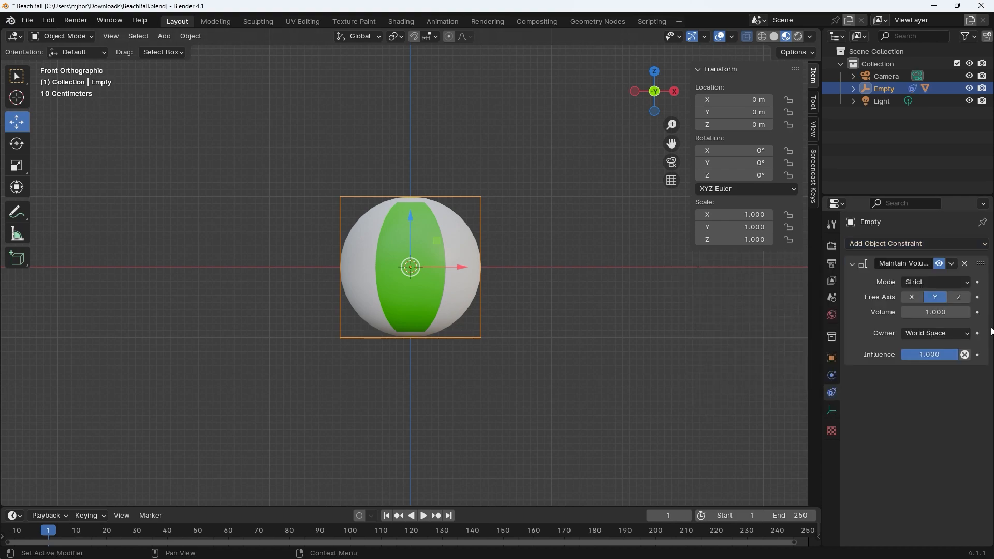
Step: Set the empty's Maintain Volume free axis to Z and lock its Y location, X and Z rotation, and X and Y scale
{"action": "left_click", "coordinate": [619, 382]}
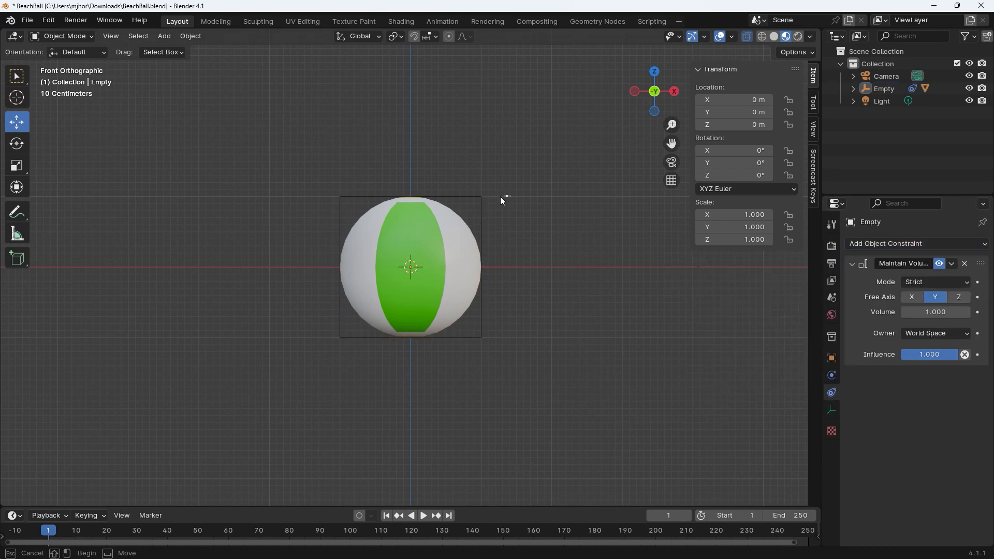
{"action": "left_click", "coordinate": [478, 207]}
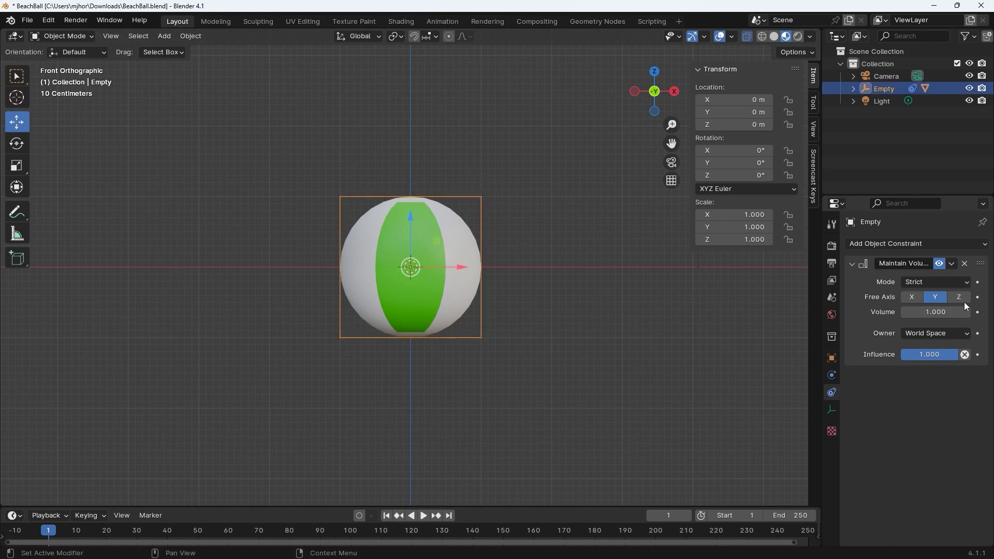
{"action": "left_click", "coordinate": [792, 99]}
{"action": "key", "text": "ctrl+z"}
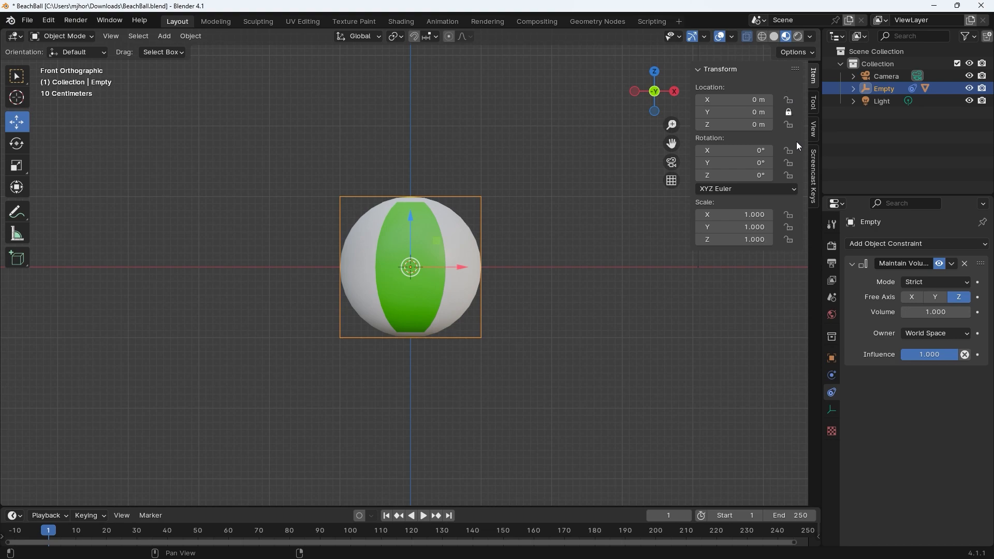
{"action": "left_click", "coordinate": [788, 175]}
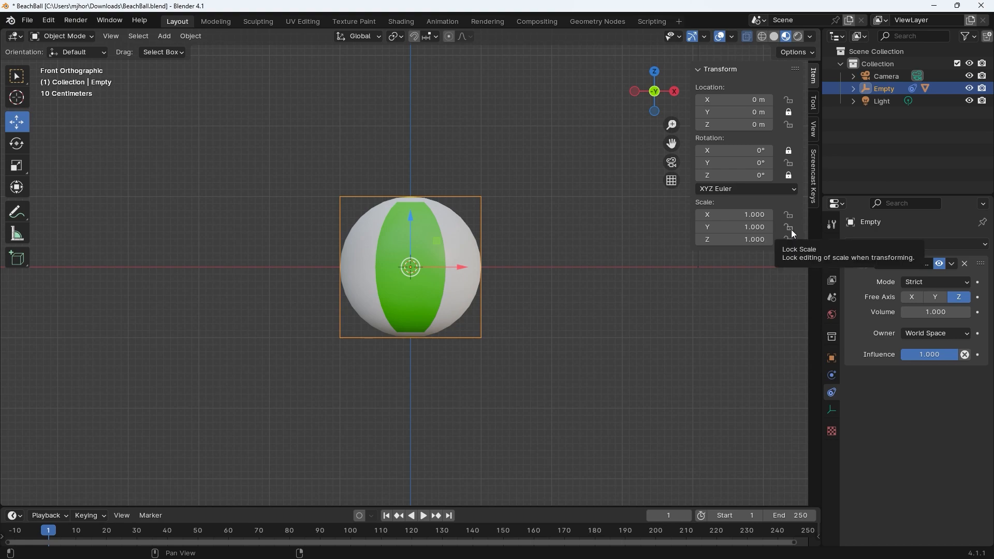
{"action": "left_click", "coordinate": [788, 214]}
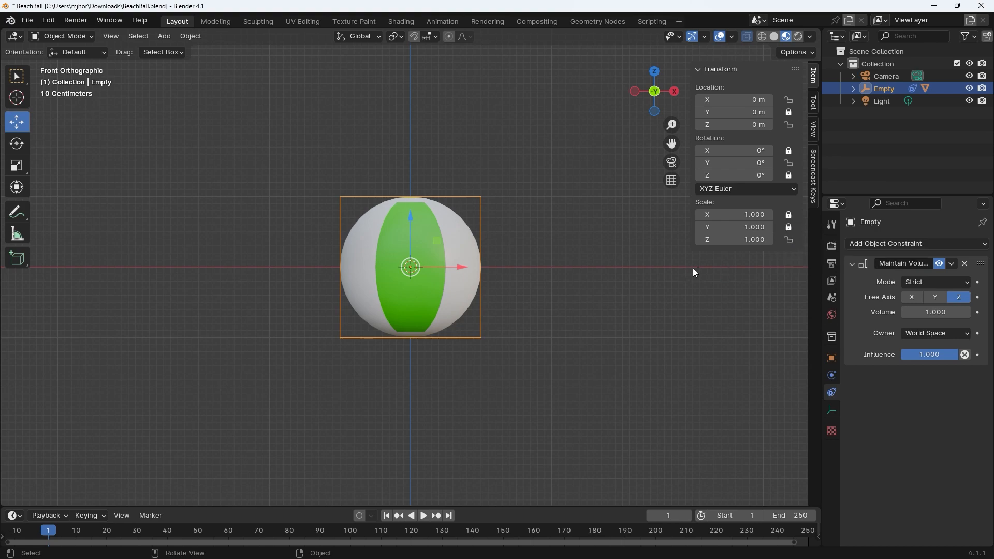
Step: Try scaling the empty along Z, undo the scaling, and deselect it
{"action": "left_click", "coordinate": [525, 202]}
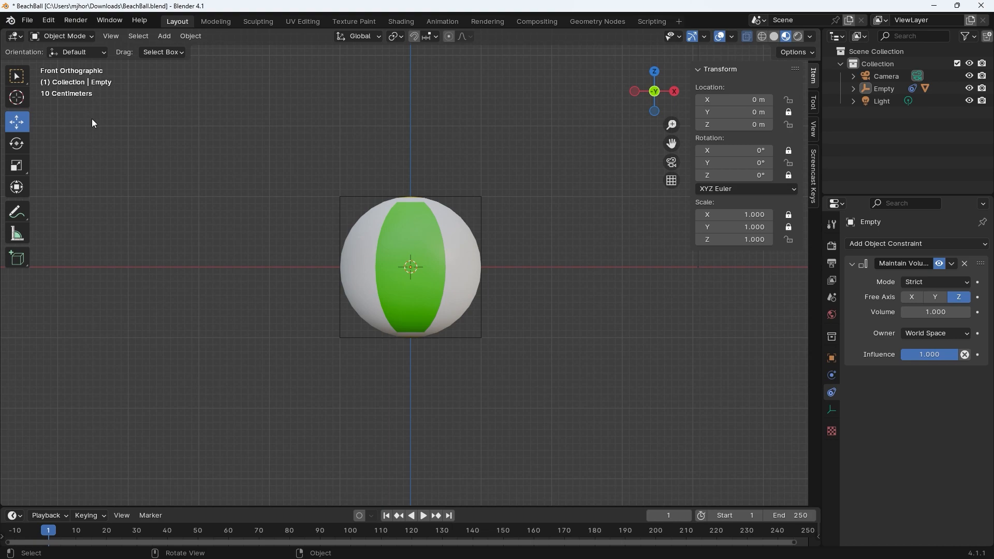
{"action": "key", "text": "ctrl+z"}
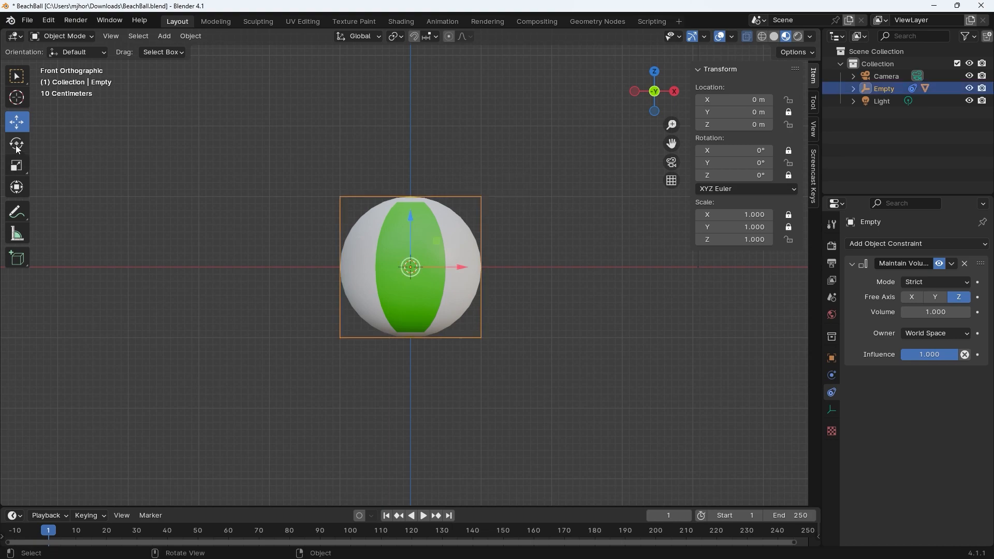
{"action": "left_click", "coordinate": [20, 164]}
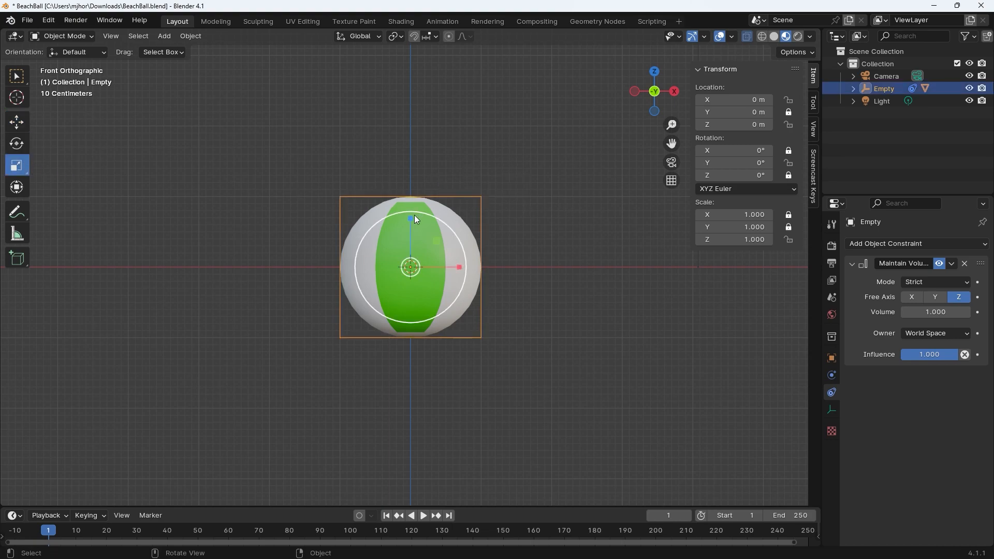
{"action": "left_click_drag", "start_coordinate": [409, 219], "coordinate": [430, 254]}
{"action": "key", "text": "ctrl+z"}
{"action": "left_click", "coordinate": [563, 309]}
Step: Select the beach ball and remove its Maintain Volume constraint, leaving only the one on the empty
{"action": "left_click", "coordinate": [446, 224]}
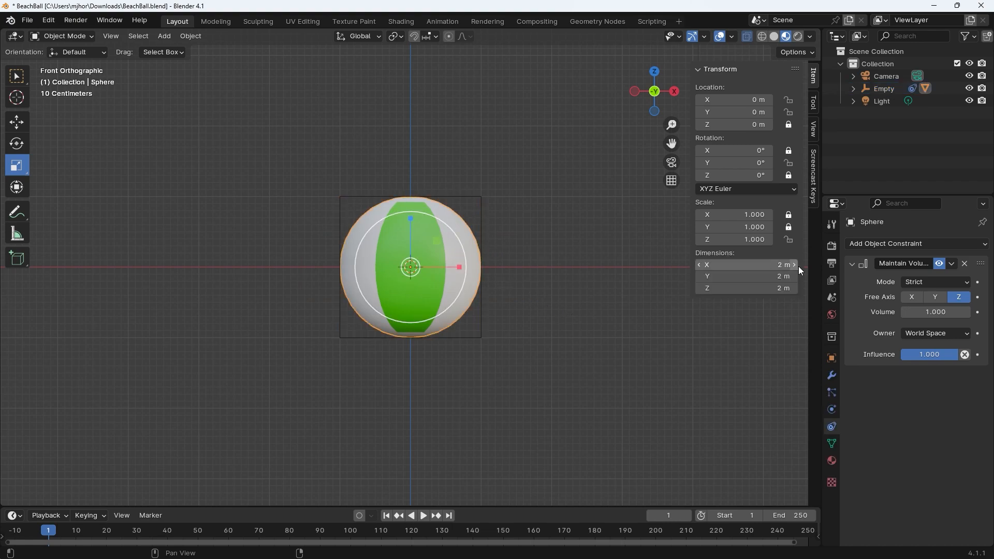
{"action": "left_click", "coordinate": [545, 246]}
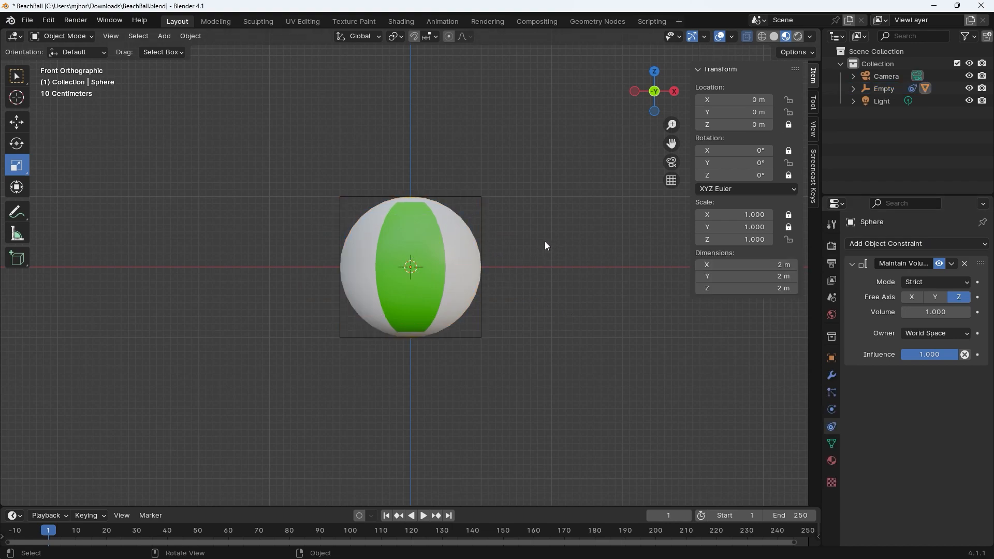
{"action": "left_click", "coordinate": [465, 226]}
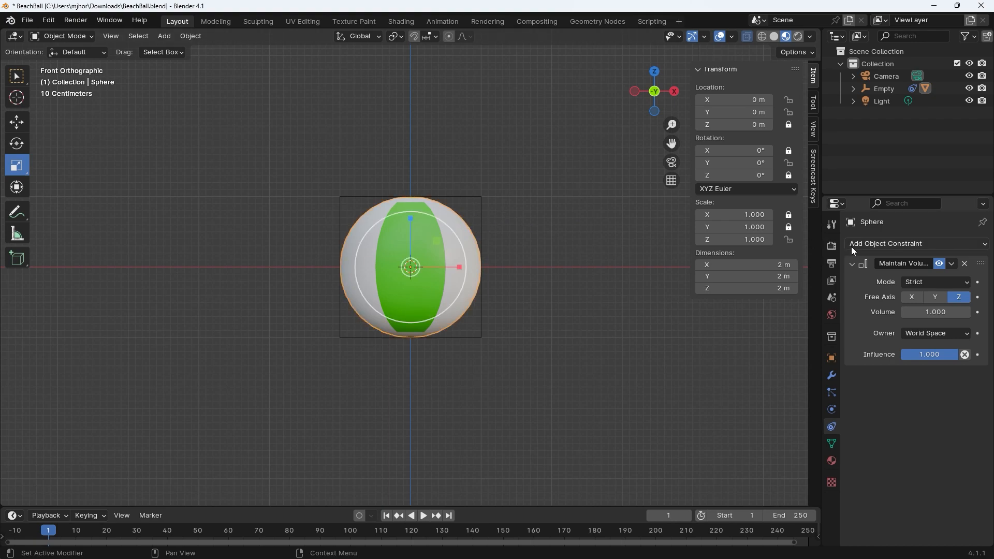
{"action": "left_click", "coordinate": [963, 264]}
{"action": "left_click", "coordinate": [546, 231]}
Step: Try stretching the empty along Z by a factor of about 1.36, and undo the scaling
{"action": "left_click_drag", "start_coordinate": [496, 209], "coordinate": [468, 181]}
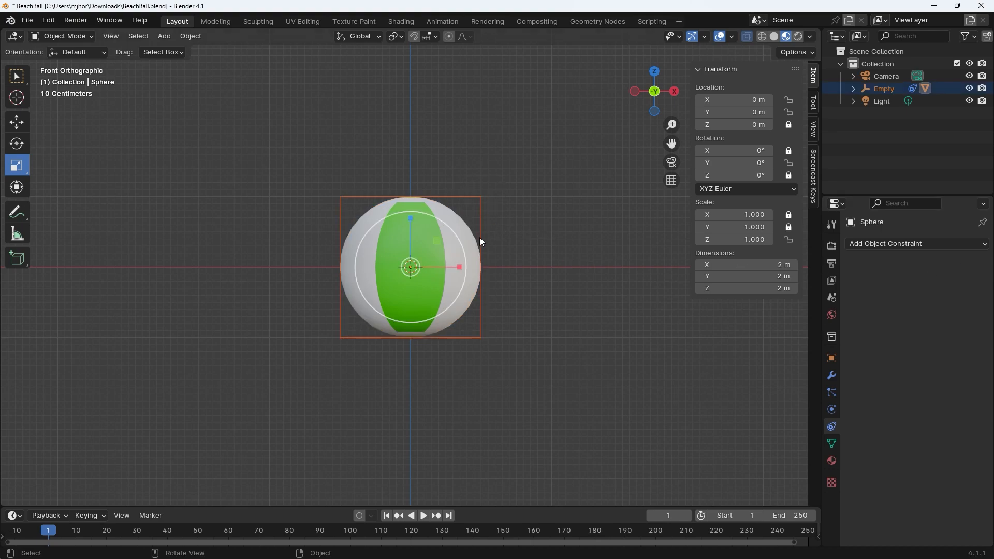
{"action": "mouse_move", "coordinate": [410, 219]}
{"action": "left_mouse_down"}
{"action": "mouse_move", "coordinate": [412, 177]}
{"action": "mouse_move", "coordinate": [409, 262]}
{"action": "mouse_move", "coordinate": [409, 206]}
{"action": "mouse_move", "coordinate": [421, 260]}
{"action": "mouse_move", "coordinate": [421, 182]}
{"action": "mouse_move", "coordinate": [420, 248]}
{"action": "mouse_move", "coordinate": [420, 203]}
{"action": "left_mouse_up"}
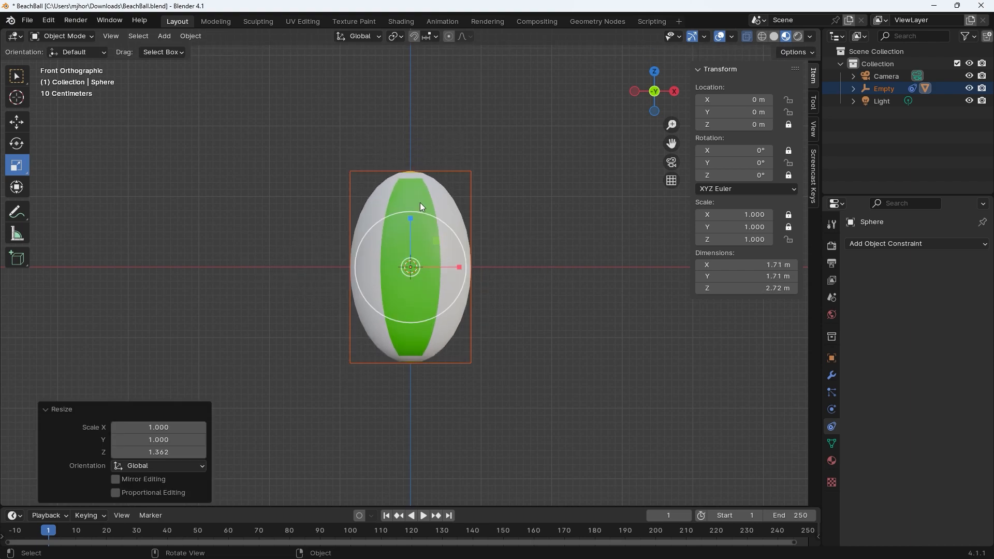
{"action": "left_click", "coordinate": [420, 204]}
{"action": "left_click", "coordinate": [514, 211]}
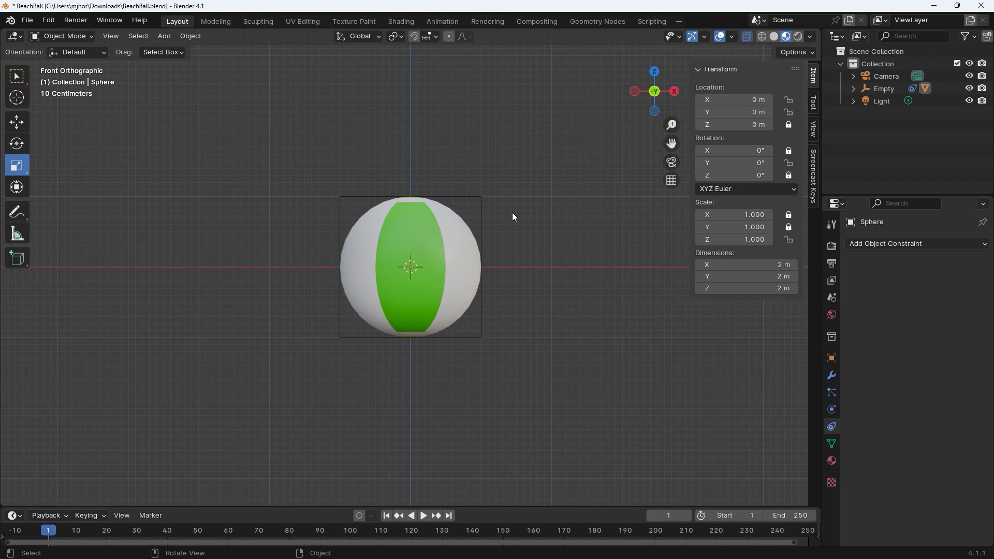
Step: Squash the empty along Z by a factor of about 0.465 and tilt it around the Y axis
{"action": "left_click_drag", "start_coordinate": [519, 214], "coordinate": [472, 174]}
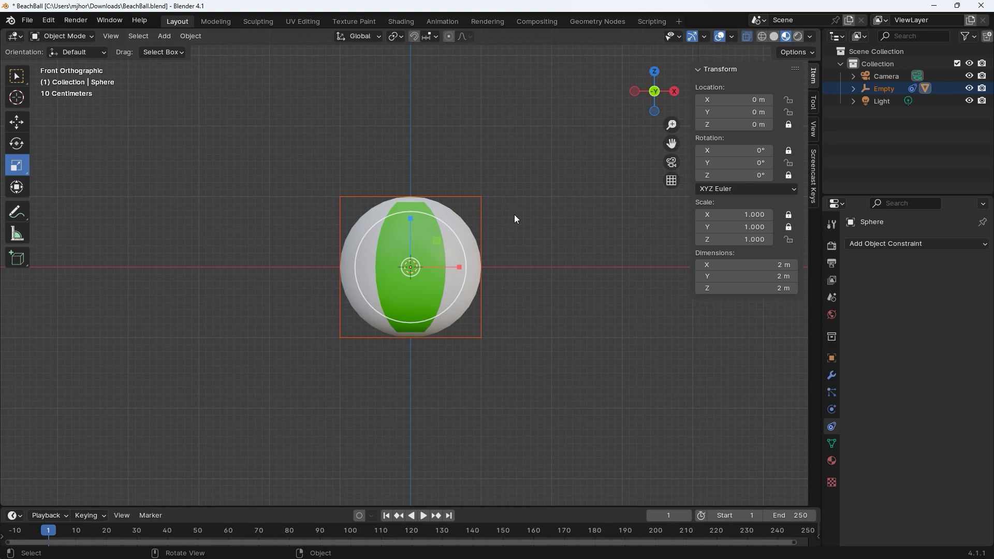
{"action": "left_click", "coordinate": [515, 220]}
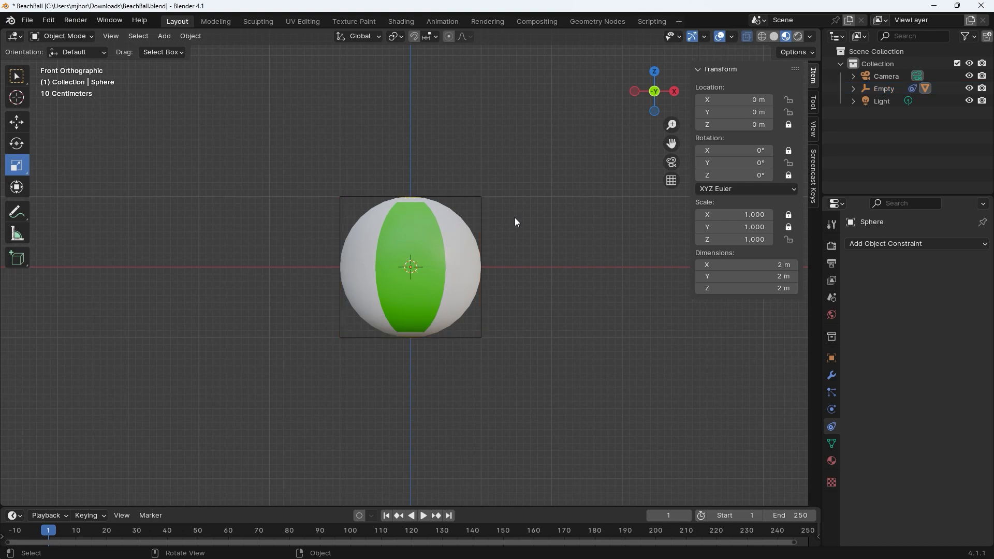
{"action": "left_click_drag", "start_coordinate": [495, 216], "coordinate": [460, 182]}
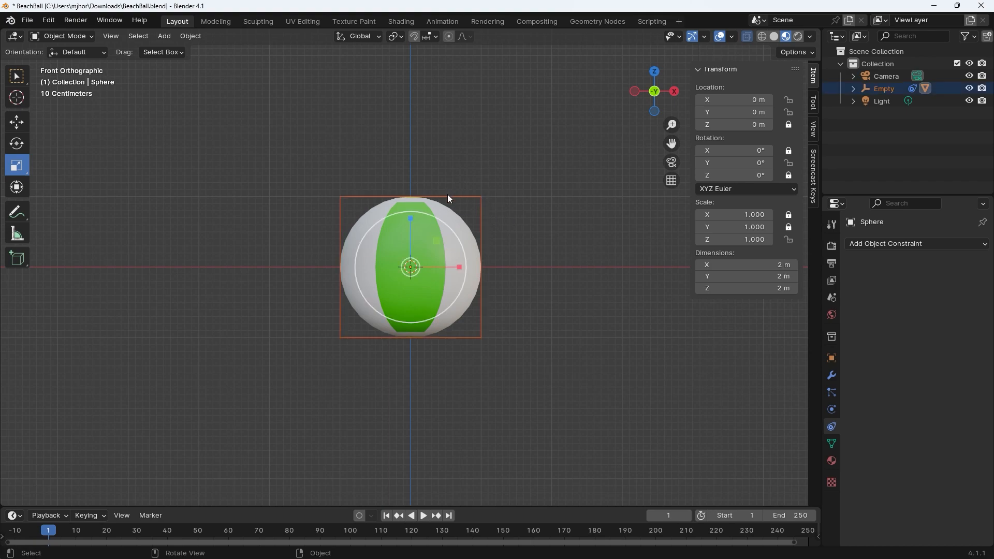
{"action": "left_click_drag", "start_coordinate": [410, 215], "coordinate": [412, 239]}
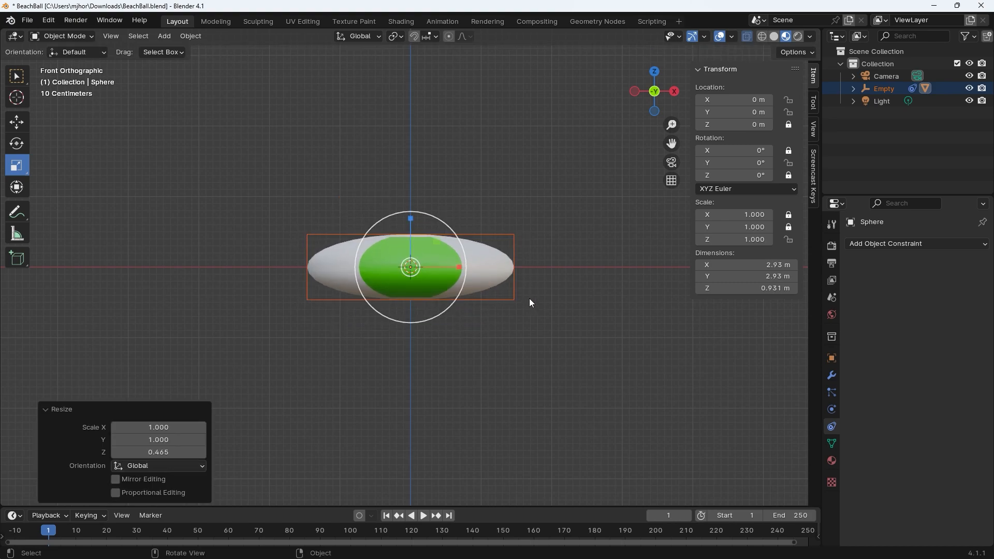
{"action": "left_click", "coordinate": [17, 145]}
{"action": "left_click_drag", "start_coordinate": [447, 241], "coordinate": [456, 285]}
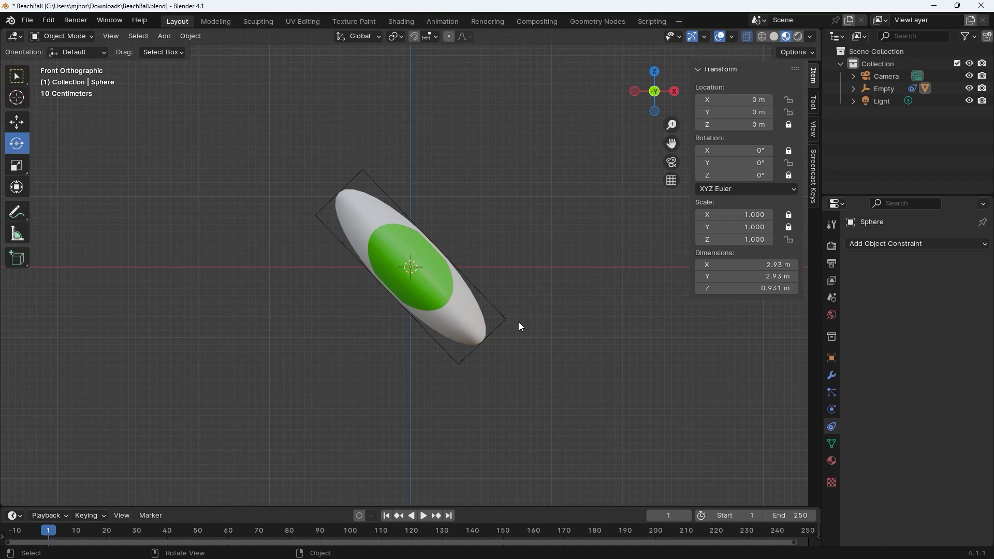
Step: Spin only the beach ball about 4940° around Y inside the tilted empty, and undo the spin, tilt and squash
{"action": "left_click", "coordinate": [464, 324]}
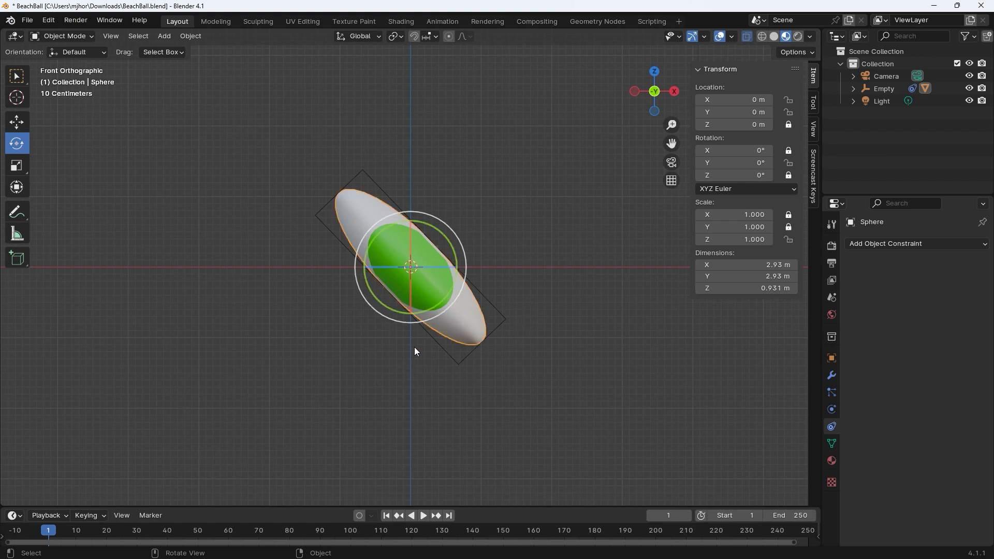
{"action": "left_click_drag", "start_coordinate": [452, 250], "coordinate": [395, 237]}
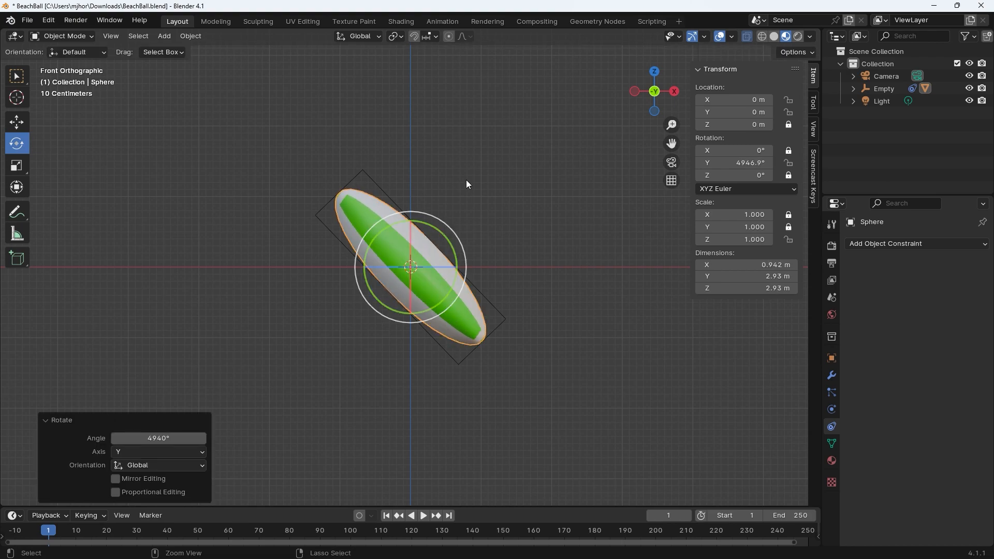
{"action": "key", "text": "ctrl+z"}
{"action": "key", "text": "ctrl+z"}
{"action": "key", "text": "ctrl+z"}
{"action": "key", "text": "ctrl+z"}
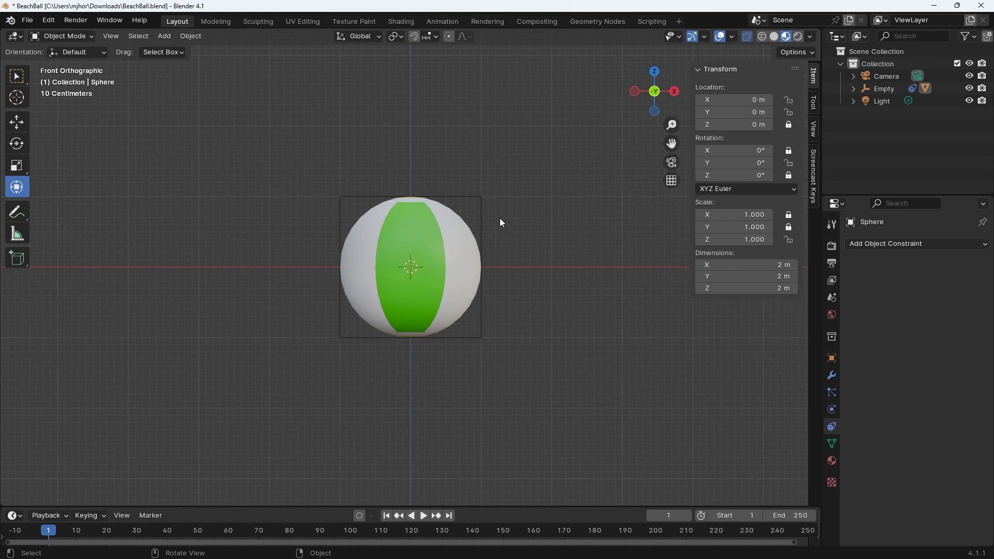
Step: With the beach ball and the empty both selected, try moving them about 1.12 m along X and undo it
{"action": "left_click", "coordinate": [468, 210]}
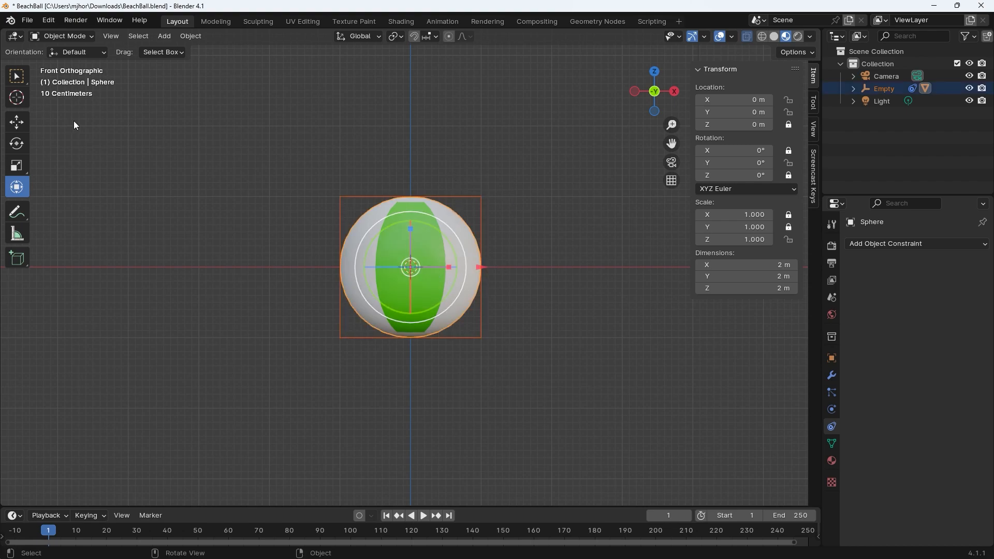
{"action": "left_click", "coordinate": [17, 122]}
{"action": "left_click_drag", "start_coordinate": [449, 268], "coordinate": [528, 266]}
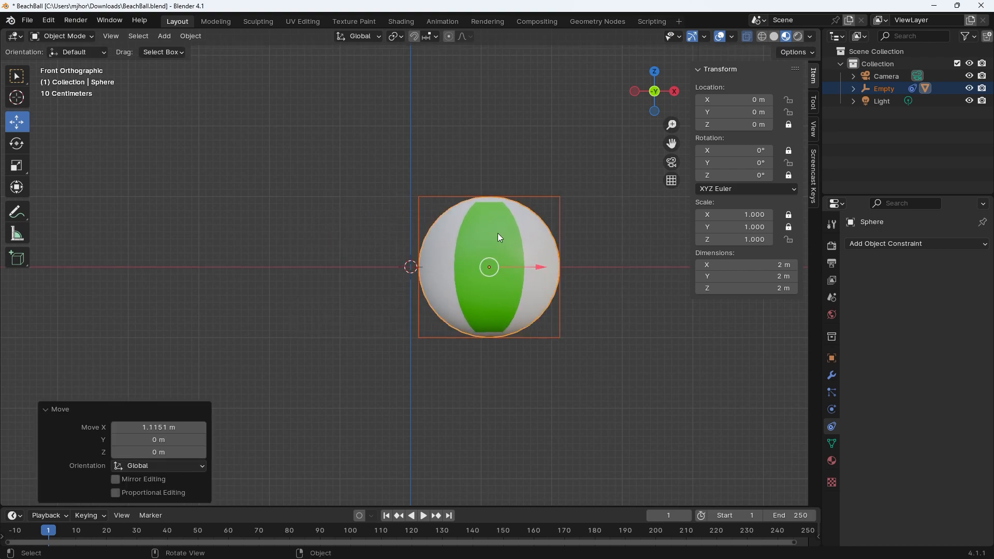
{"action": "key", "text": "ctrl+z"}
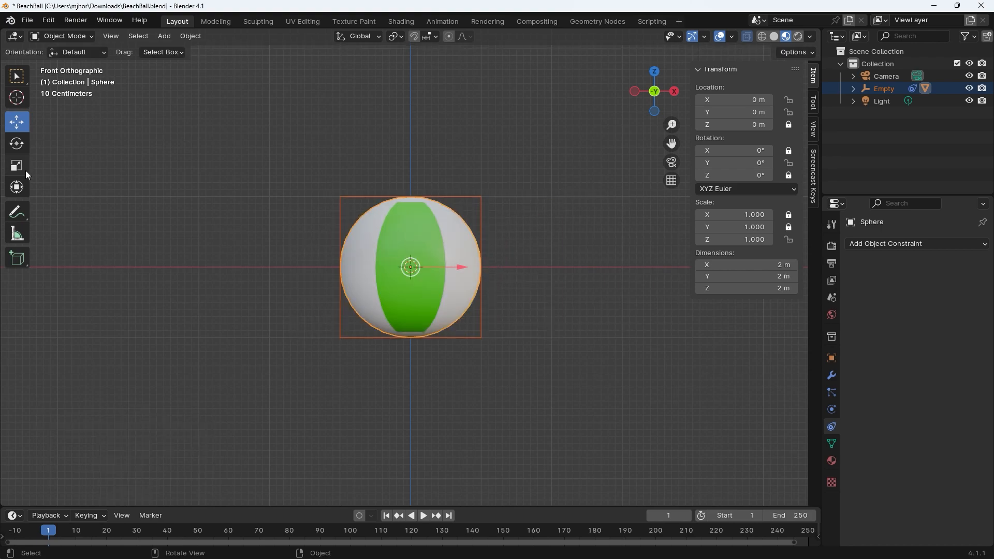
Step: Rotate the ball and empty together about 65.5° around Y, rotate only the ball about -66.4°, and undo both rotations
{"action": "left_click", "coordinate": [16, 143]}
{"action": "left_click_drag", "start_coordinate": [449, 243], "coordinate": [465, 318]}
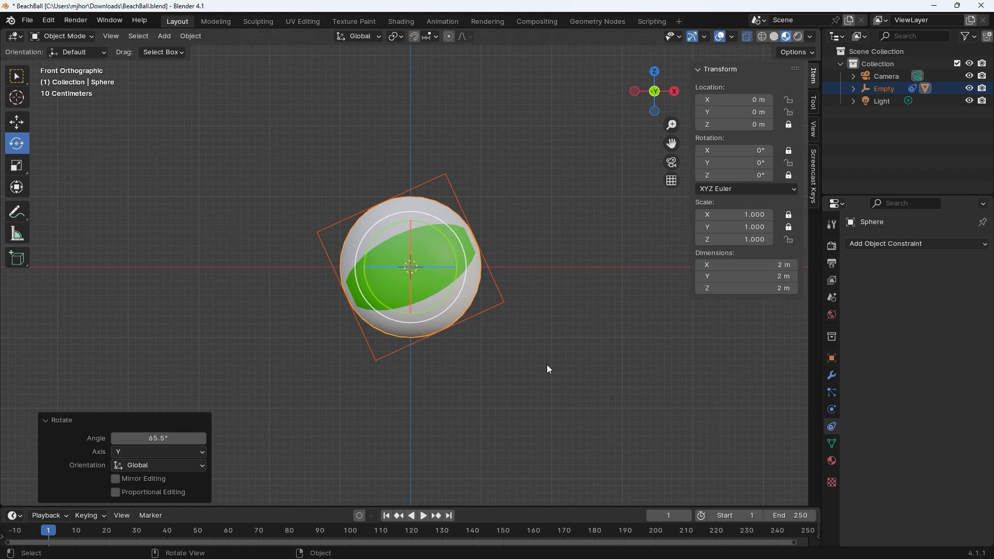
{"action": "left_click", "coordinate": [473, 287]}
{"action": "left_click_drag", "start_coordinate": [453, 265], "coordinate": [420, 190]}
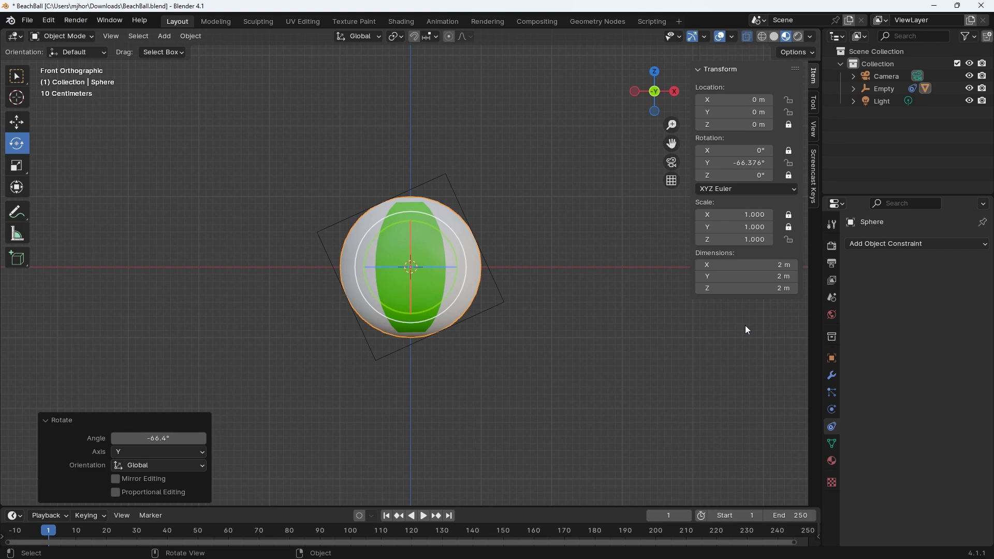
{"action": "key", "text": "ctrl+z"}
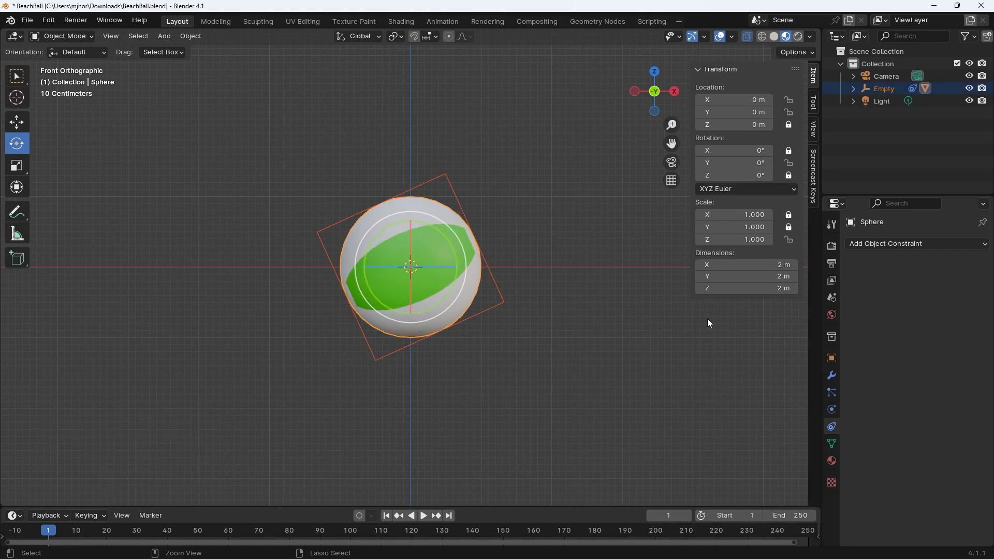
{"action": "key", "text": "ctrl+z"}
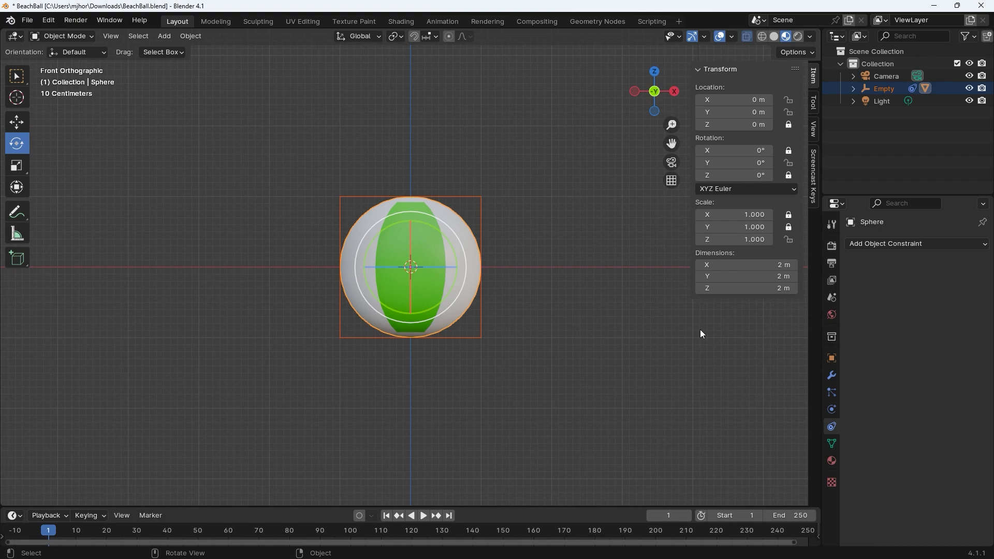
Step: Rotate the cube empty 77° around Y with the ball following, and undo the rotation
{"action": "left_click", "coordinate": [555, 240]}
{"action": "left_click", "coordinate": [471, 235]}
{"action": "left_click", "coordinate": [545, 228]}
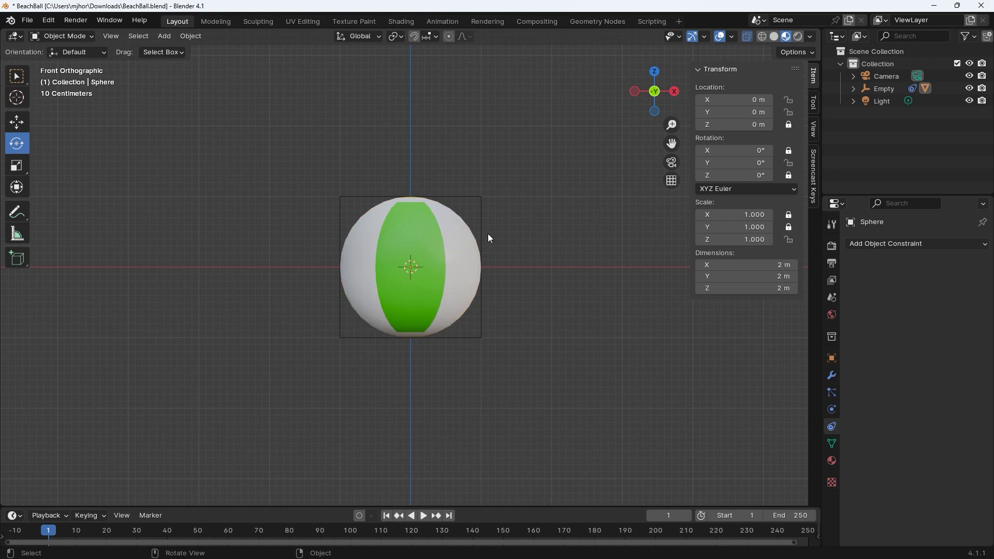
{"action": "left_click", "coordinate": [479, 195]}
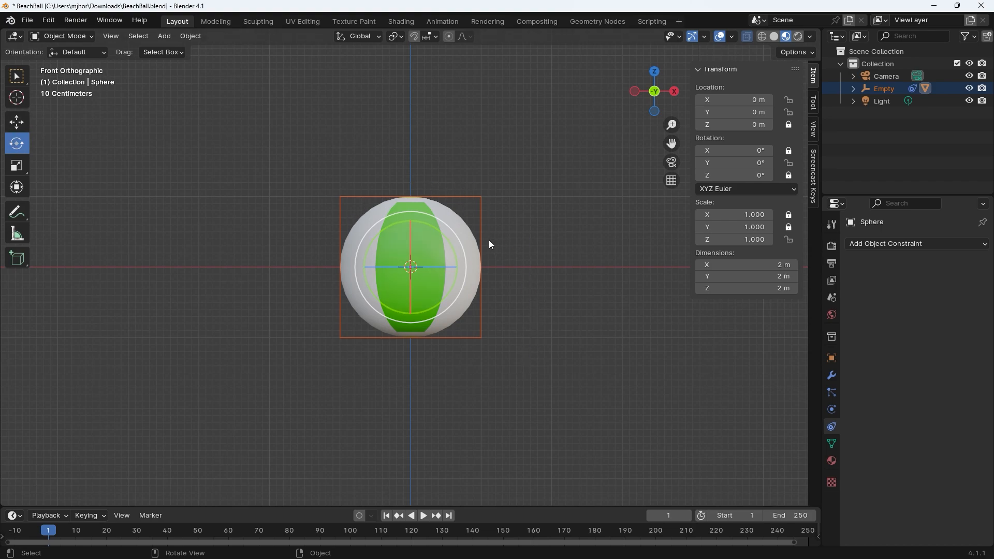
{"action": "left_click_drag", "start_coordinate": [450, 243], "coordinate": [464, 317]}
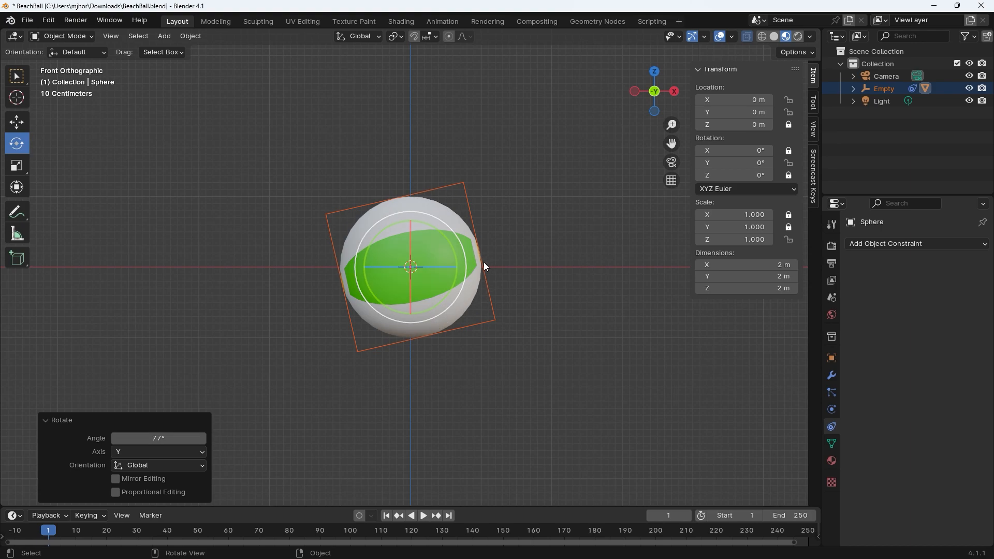
{"action": "key", "text": "ctrl+z"}
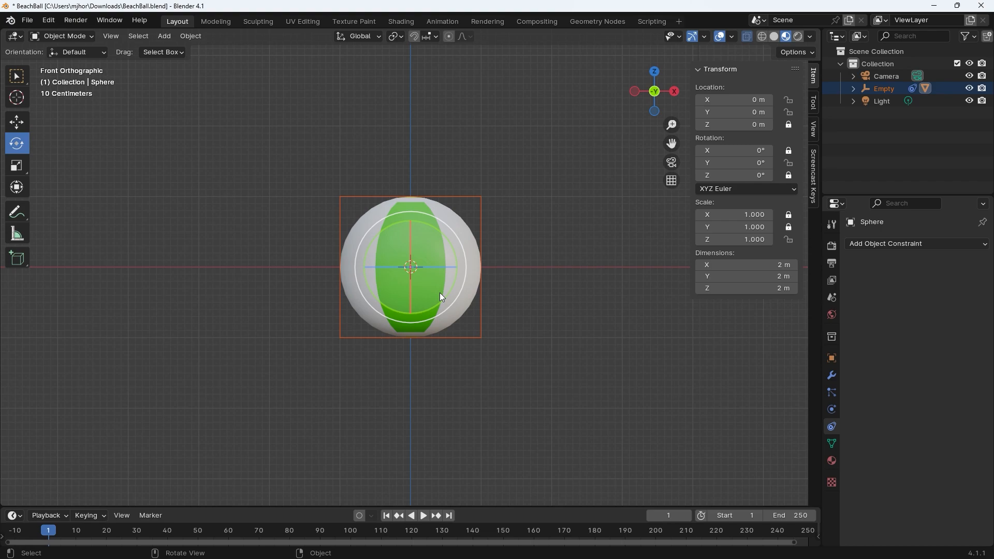
Step: Add a driver to the beach ball's Y rotation
{"action": "left_click", "coordinate": [526, 249]}
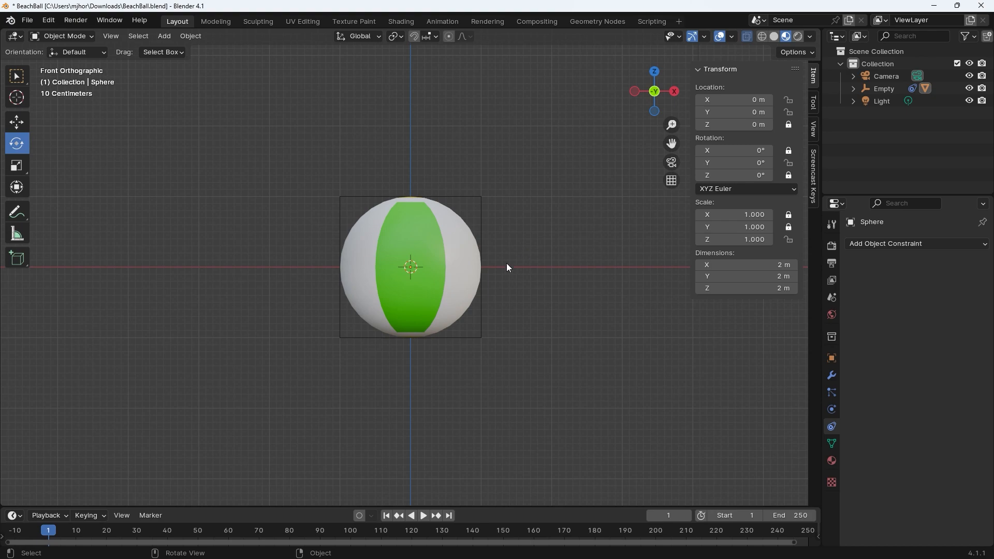
{"action": "left_click", "coordinate": [433, 249]}
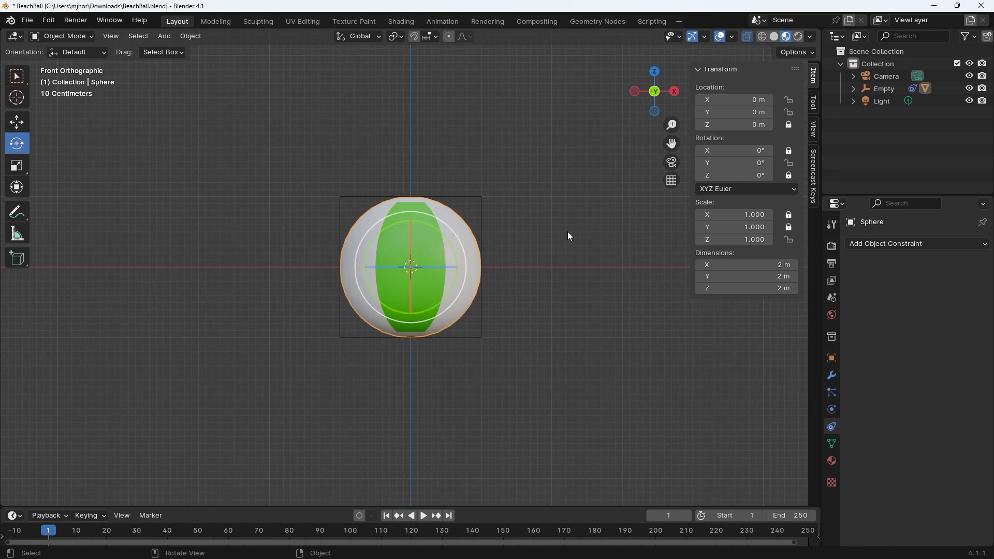
{"action": "left_click", "coordinate": [17, 76]}
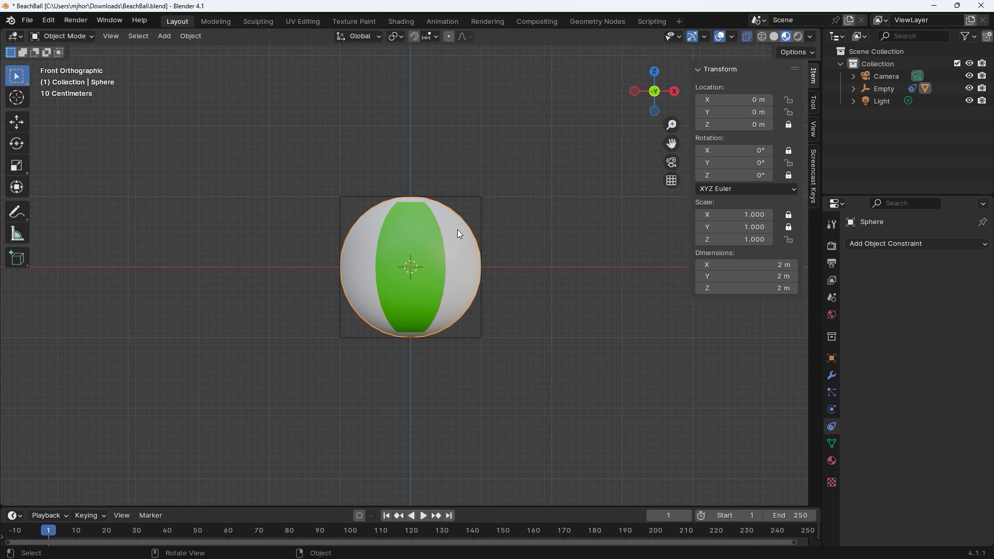
{"action": "right_click", "coordinate": [722, 162]}
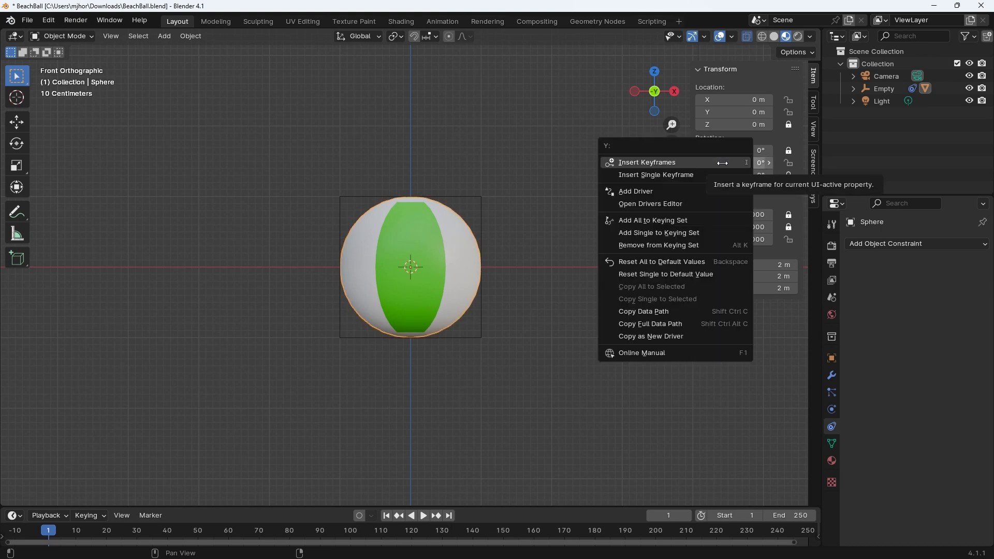
{"action": "left_click", "coordinate": [544, 85]}
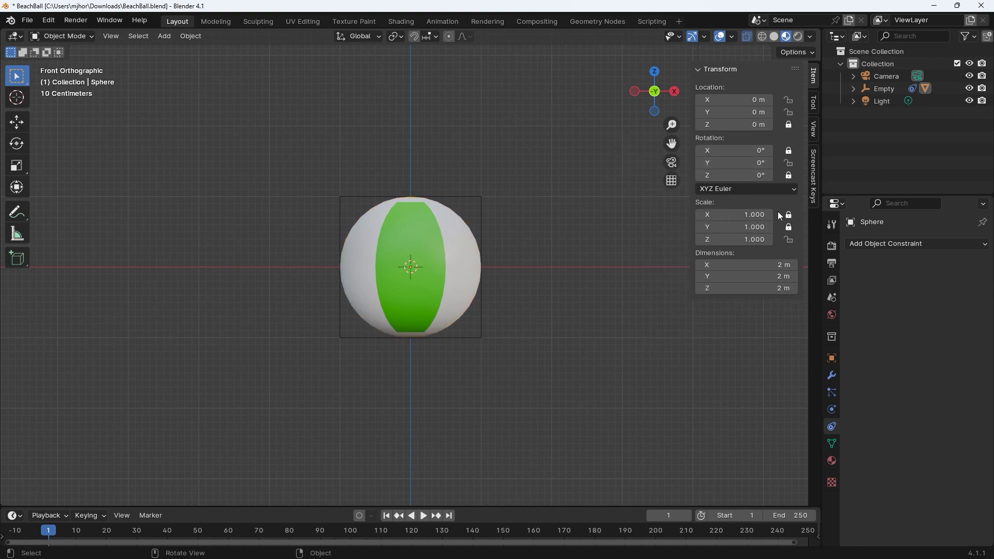
{"action": "right_click", "coordinate": [726, 164]}
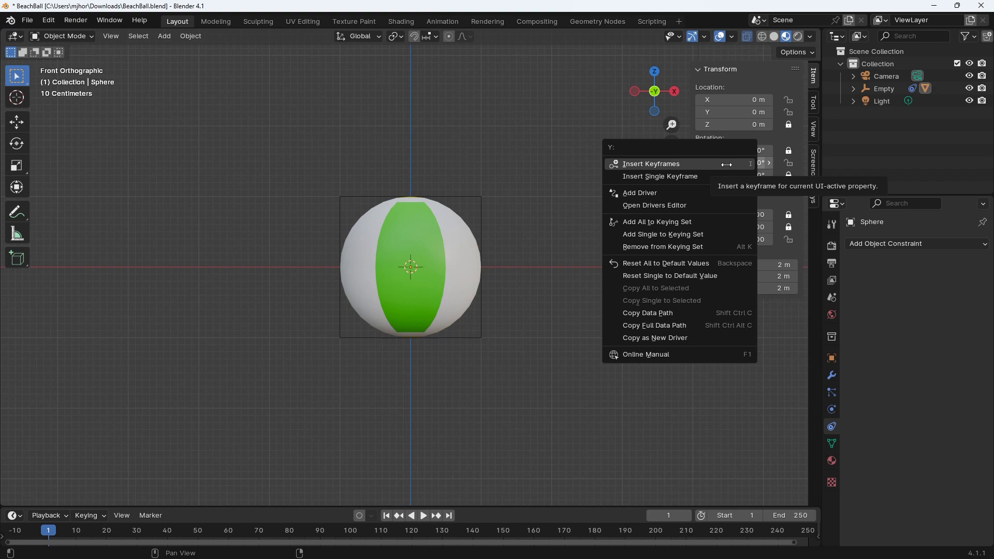
{"action": "left_click", "coordinate": [695, 194]}
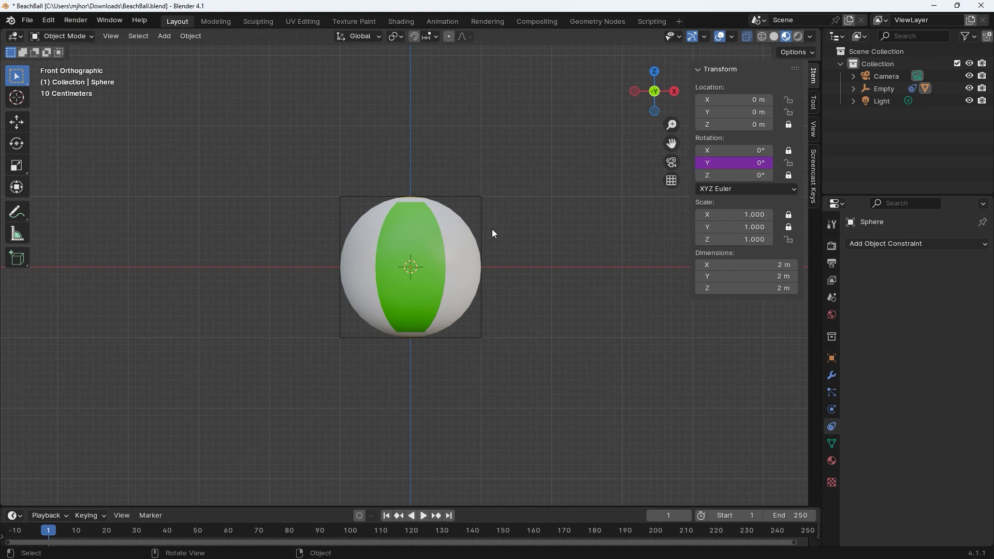
Step: Try rotating the cube empty about 40.5° around Y with the ball's driver in place, and undo the rotation
{"action": "left_click", "coordinate": [471, 197]}
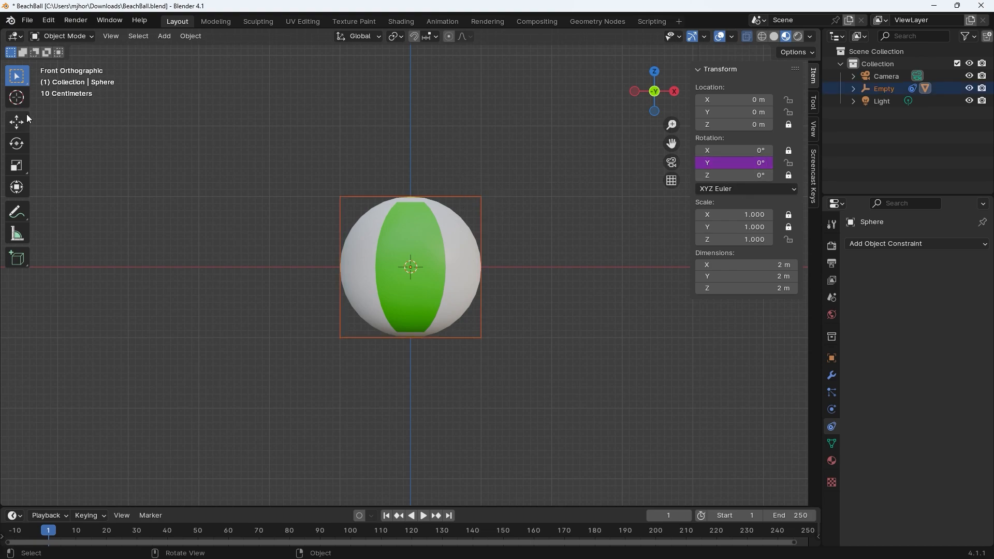
{"action": "left_click", "coordinate": [16, 149]}
{"action": "left_click_drag", "start_coordinate": [445, 236], "coordinate": [491, 277]}
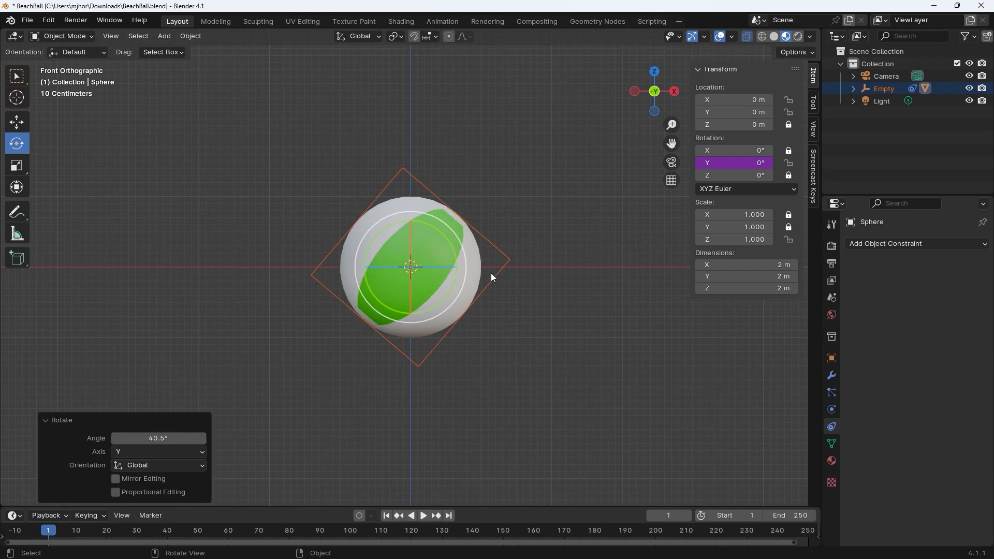
{"action": "key", "text": "ctrl+z"}
Step: Try rotating only the driven beach ball around Y, and undo both the rotation and the Y rotation driver
{"action": "left_click", "coordinate": [546, 204]}
{"action": "left_click", "coordinate": [432, 256]}
{"action": "left_click_drag", "start_coordinate": [445, 240], "coordinate": [464, 217]}
{"action": "key", "text": "ctrl+z"}
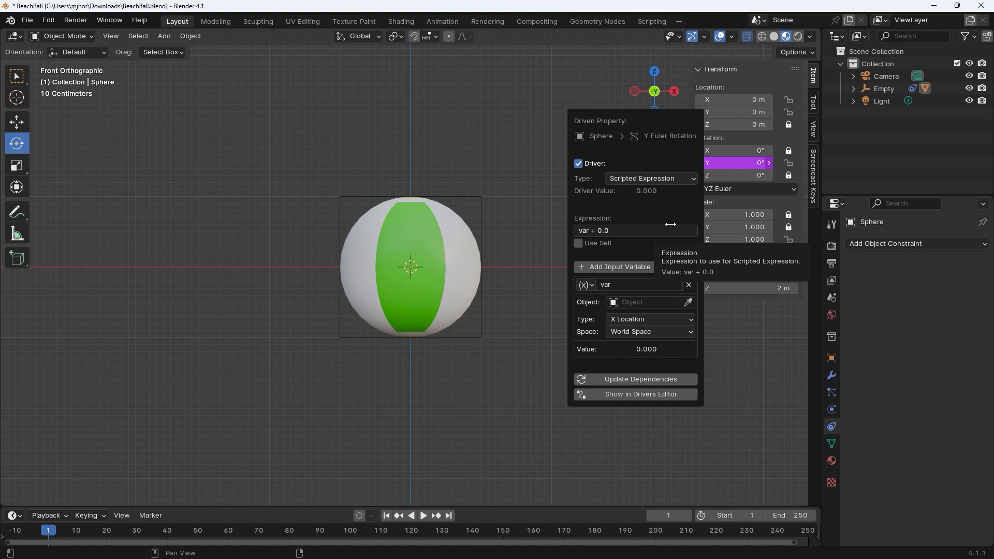
{"action": "key", "text": "ctrl+z"}
{"action": "left_click", "coordinate": [601, 194]}
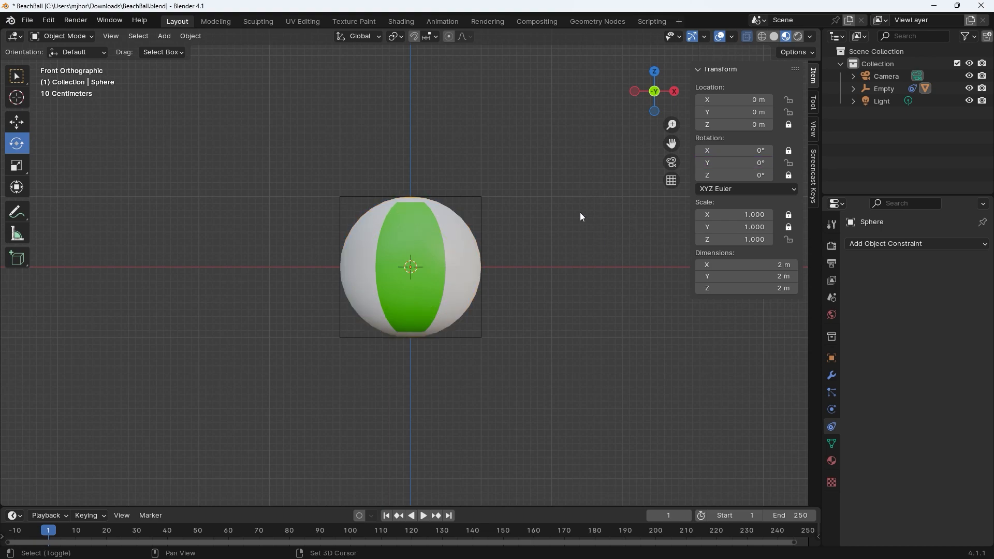
Step: Add a Plain Axes empty at the origin and set its display size to 1.7 m
{"action": "key", "text": "shift+a"}
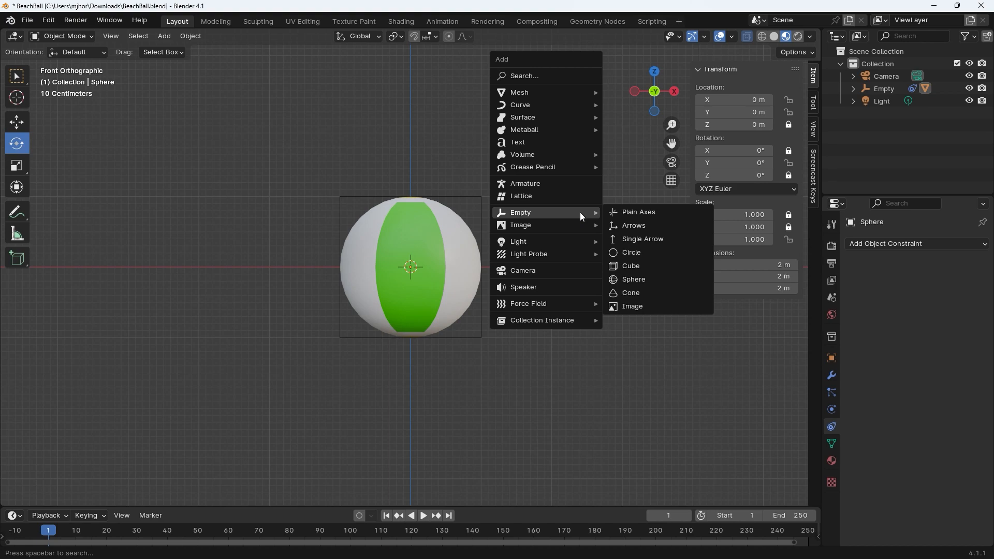
{"action": "left_click", "coordinate": [634, 213]}
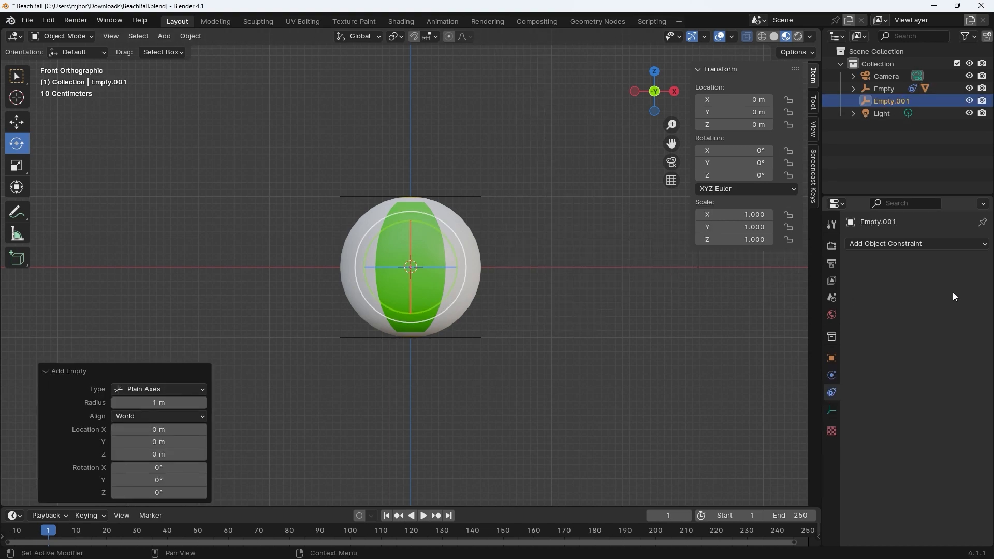
{"action": "left_click", "coordinate": [829, 410]}
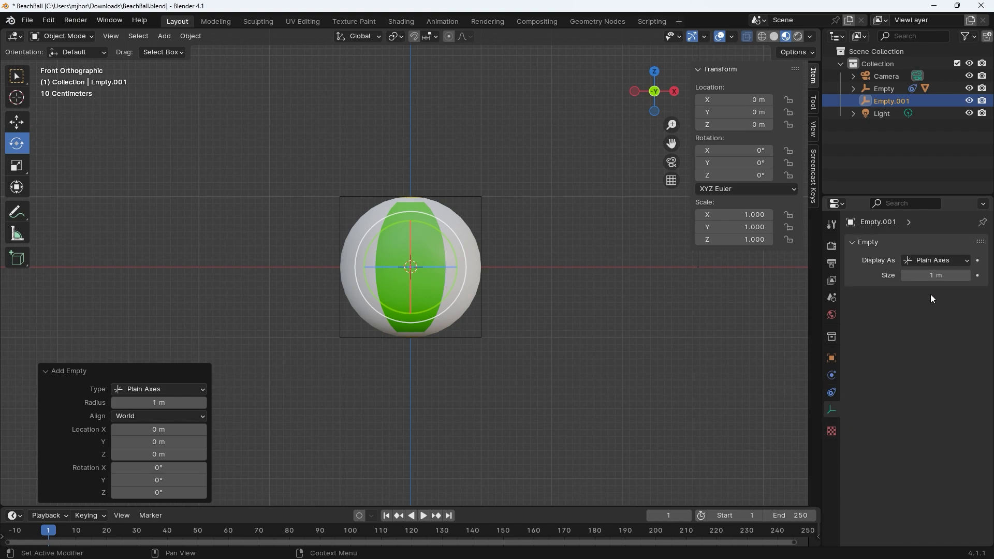
{"action": "left_click_drag", "start_coordinate": [935, 277], "coordinate": [971, 277]}
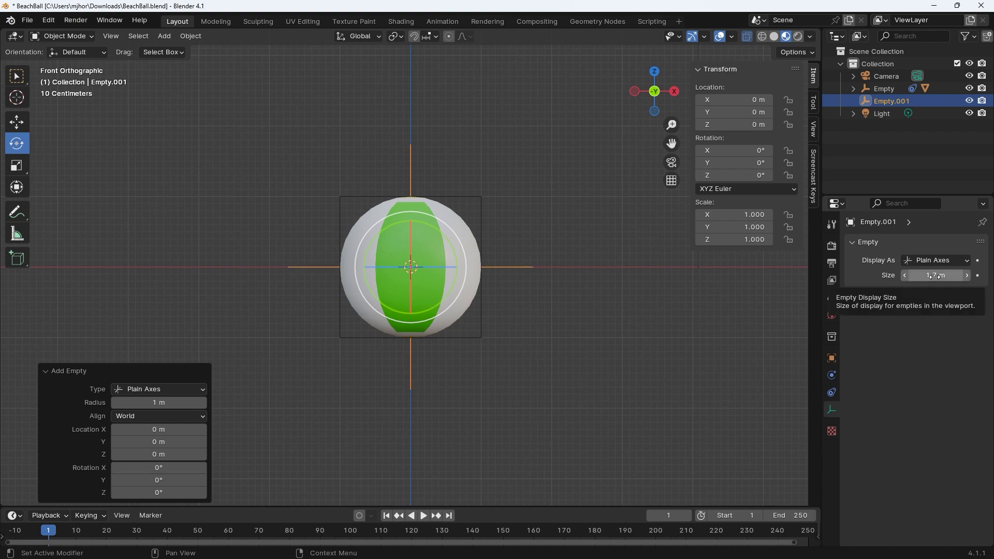
{"action": "left_click", "coordinate": [648, 278]}
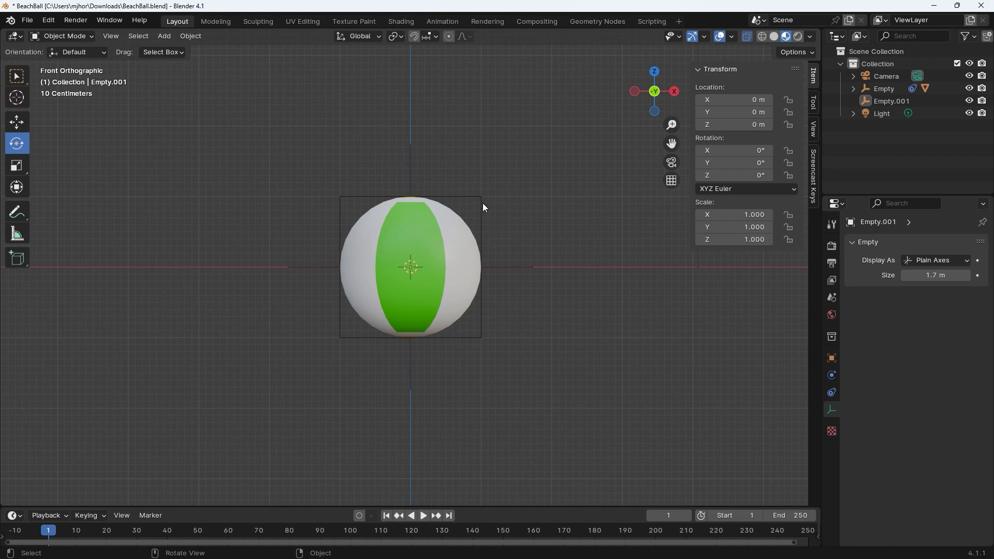
Step: Parent the beach ball to the plain axes empty with the Object option
{"action": "left_click", "coordinate": [511, 265]}
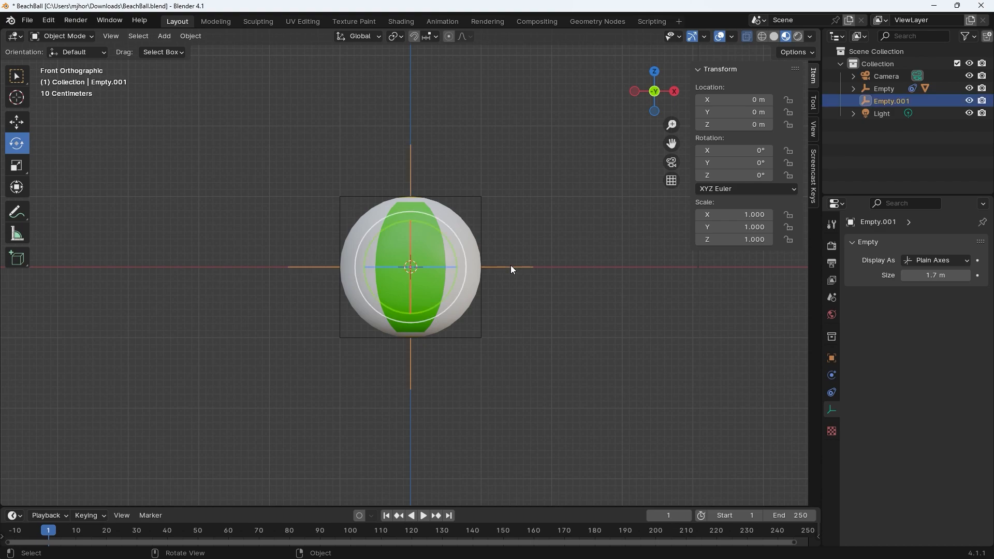
{"action": "left_click", "coordinate": [551, 198]}
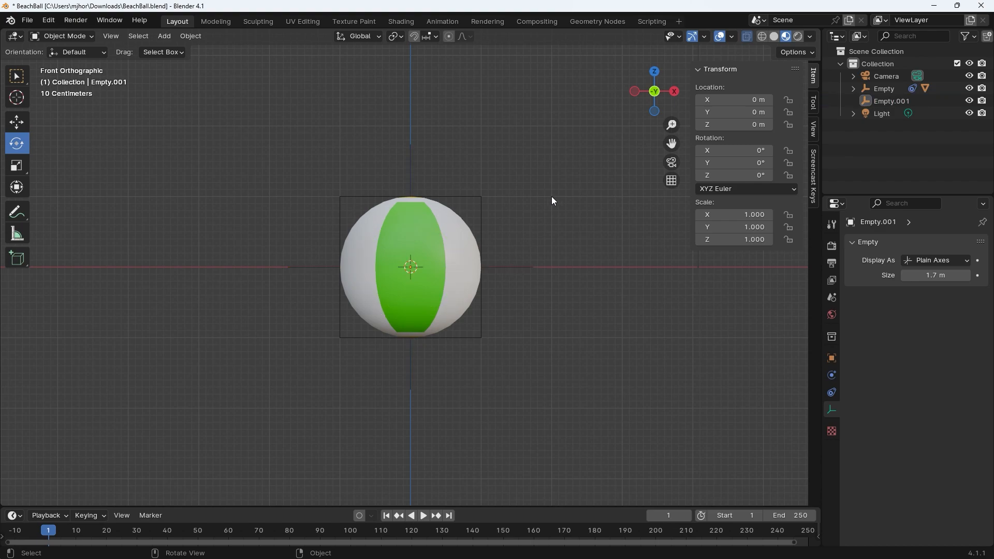
{"action": "left_click", "coordinate": [467, 239]}
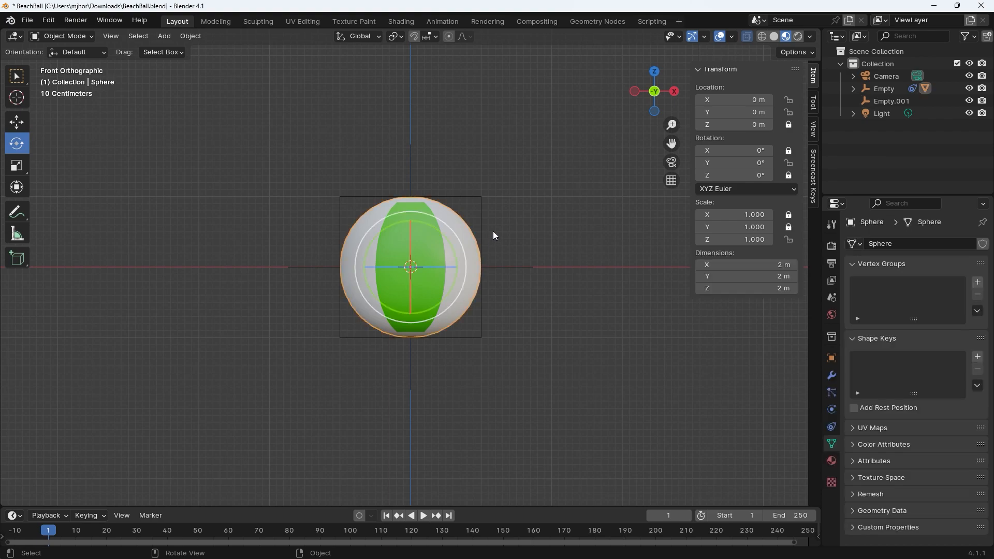
{"action": "left_click", "coordinate": [411, 176], "text": "shift"}
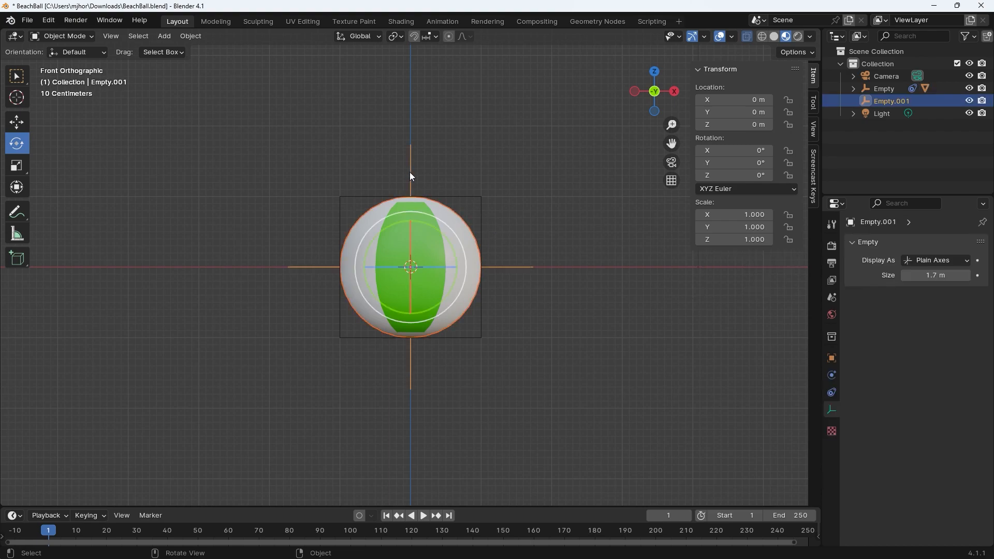
{"action": "key", "text": "ctrl+p"}
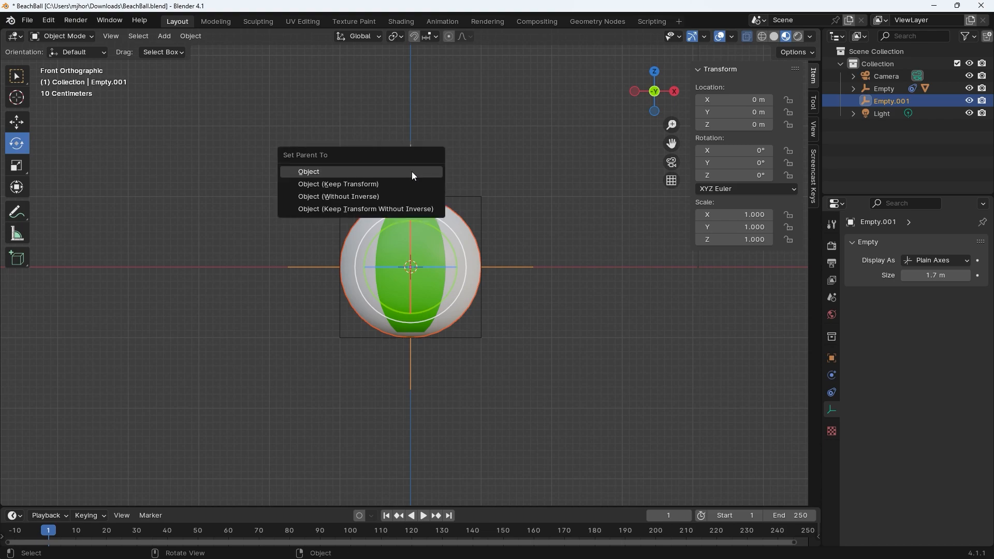
{"action": "left_click", "coordinate": [407, 169]}
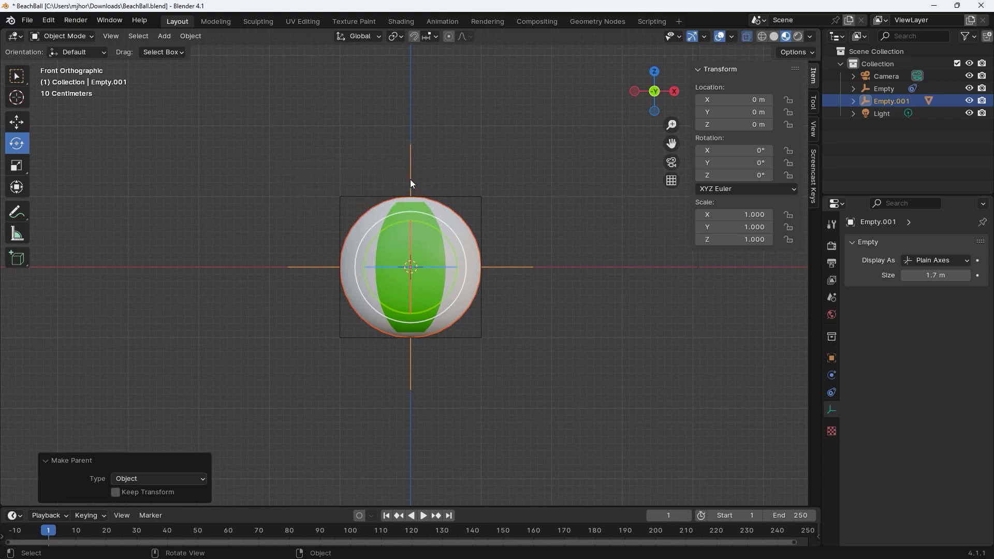
Step: Move the plain axes empty about 0.57 m up along Z to test the parenting, and undo the move
{"action": "left_click", "coordinate": [410, 161]}
{"action": "left_click", "coordinate": [449, 163]}
{"action": "left_click", "coordinate": [411, 156]}
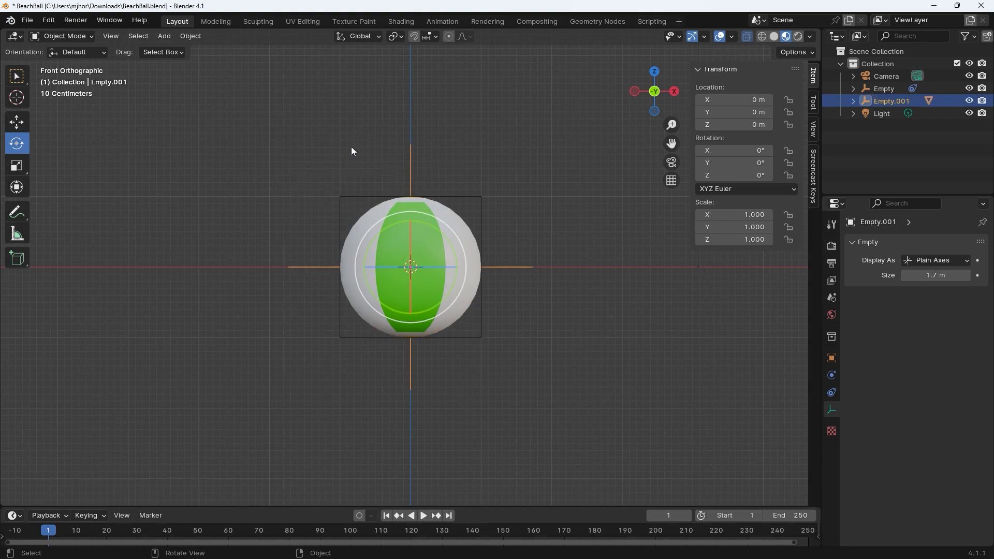
{"action": "left_click", "coordinate": [16, 122]}
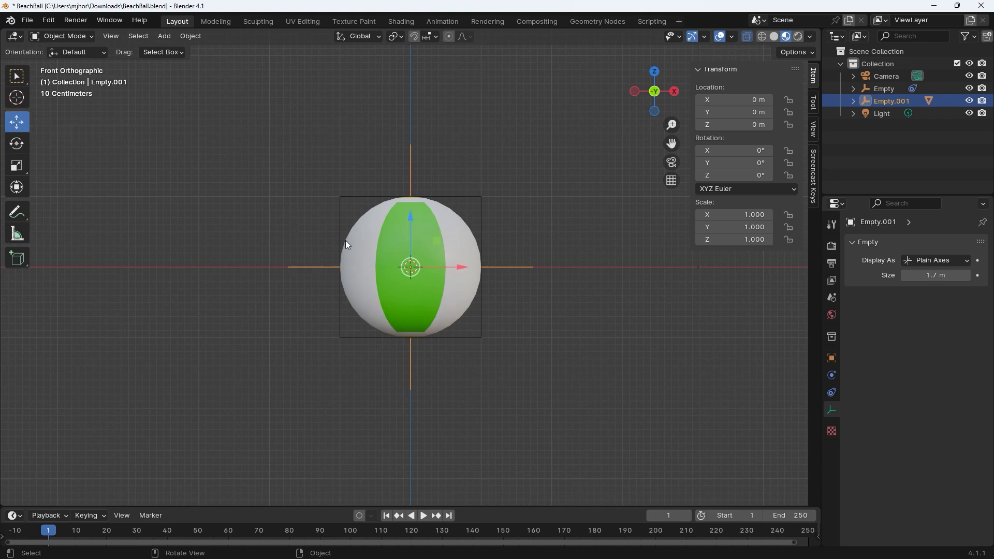
{"action": "left_click_drag", "start_coordinate": [410, 221], "coordinate": [417, 179]}
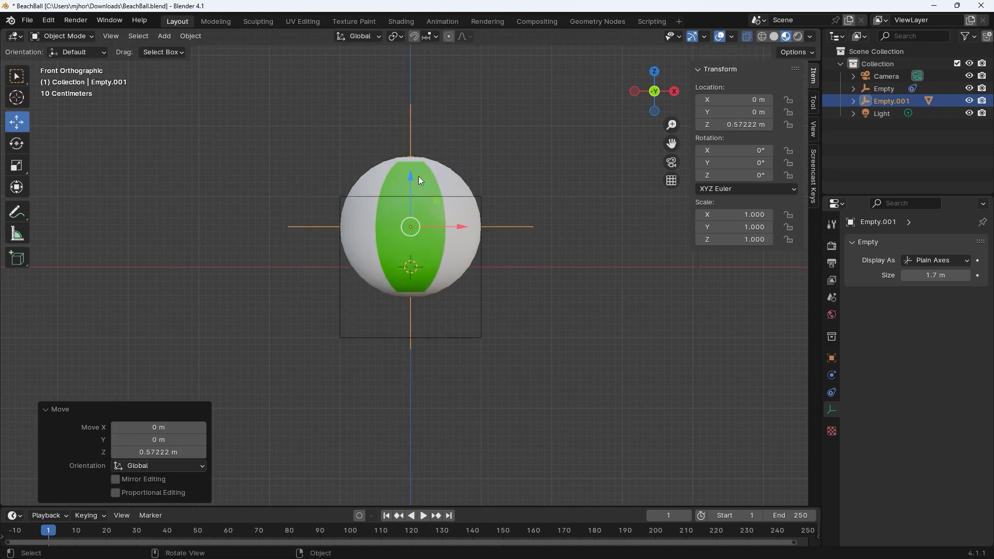
{"action": "key", "text": "ctrl+z"}
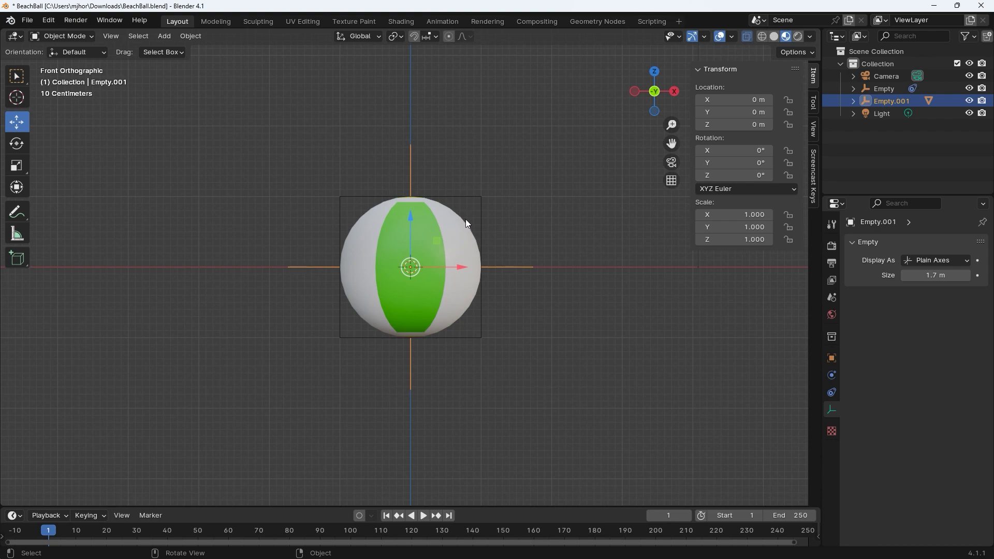
Step: Parent the plain axes empty to the cube empty with the Object option
{"action": "left_click", "coordinate": [436, 168]}
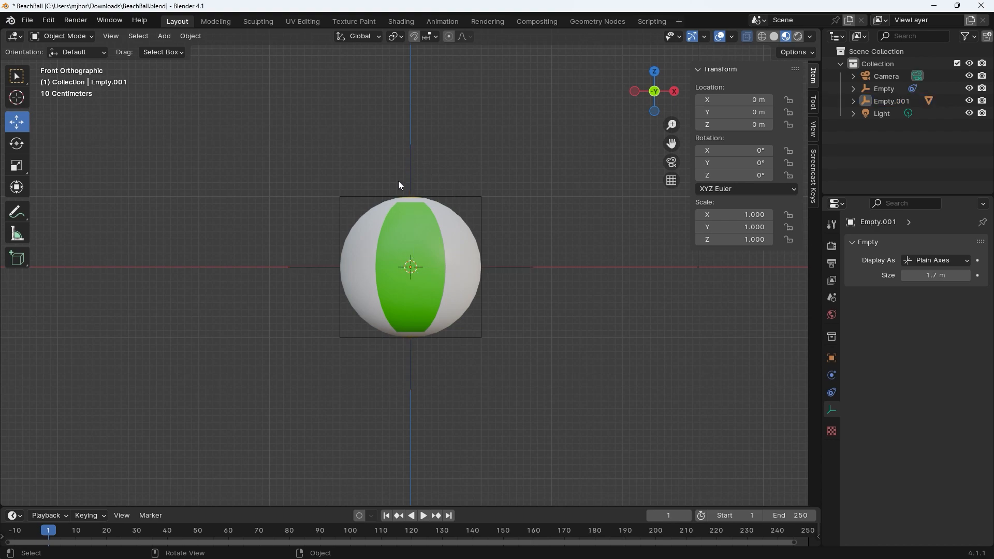
{"action": "left_click", "coordinate": [419, 174]}
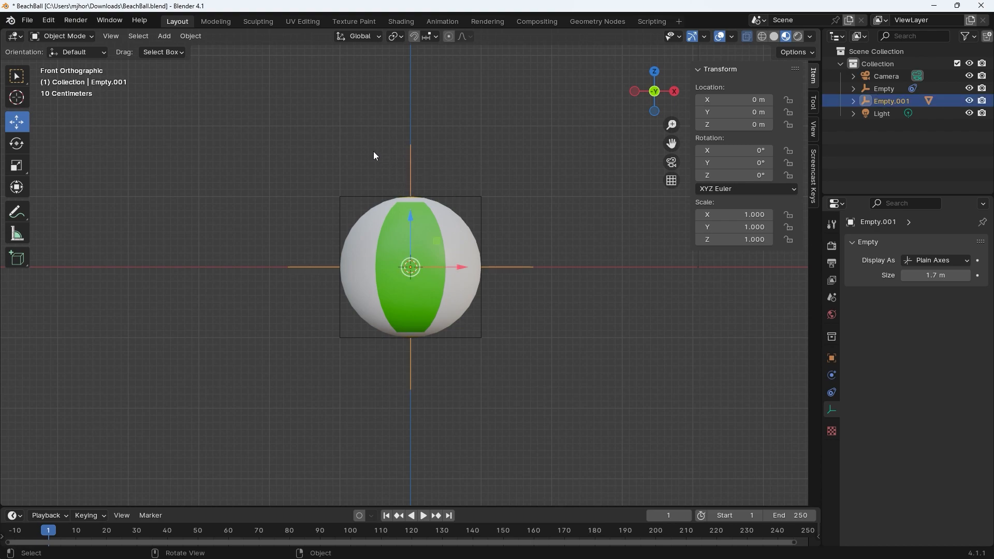
{"action": "left_click", "coordinate": [354, 196], "text": "shift"}
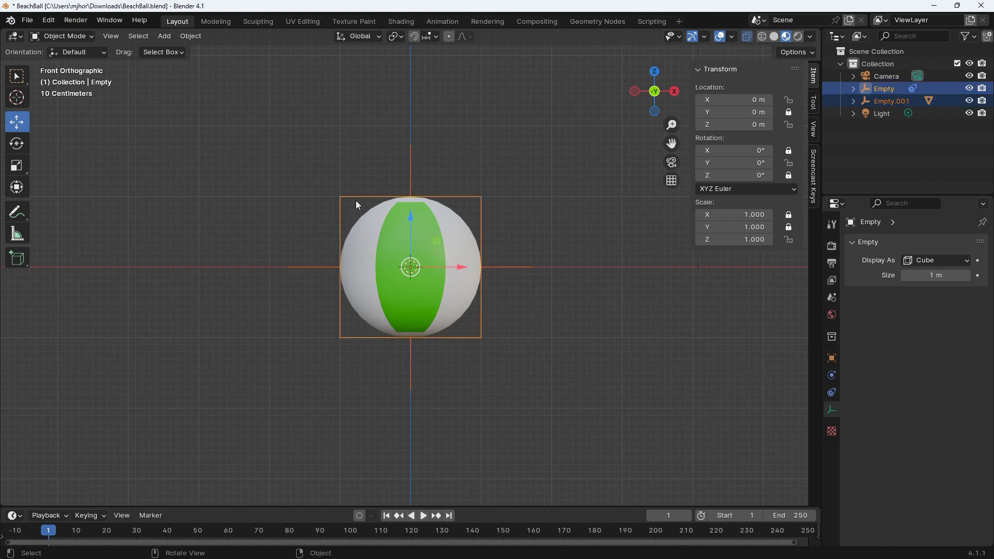
{"action": "key", "text": "ctrl+p"}
{"action": "left_click", "coordinate": [355, 200]}
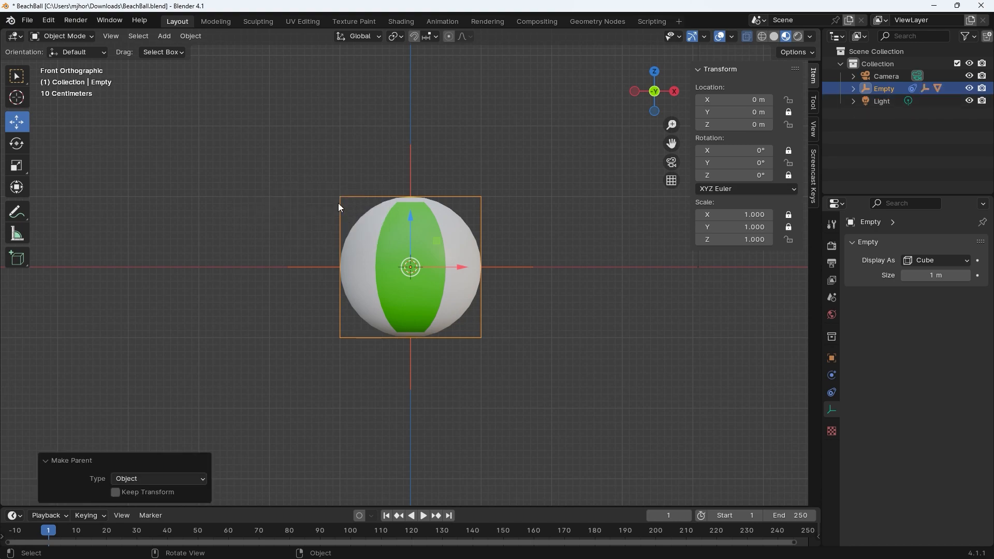
Step: Move the cube empty about 0.04 m up along Z to test the parenting, and undo the move
{"action": "left_click_drag", "start_coordinate": [408, 215], "coordinate": [423, 207]}
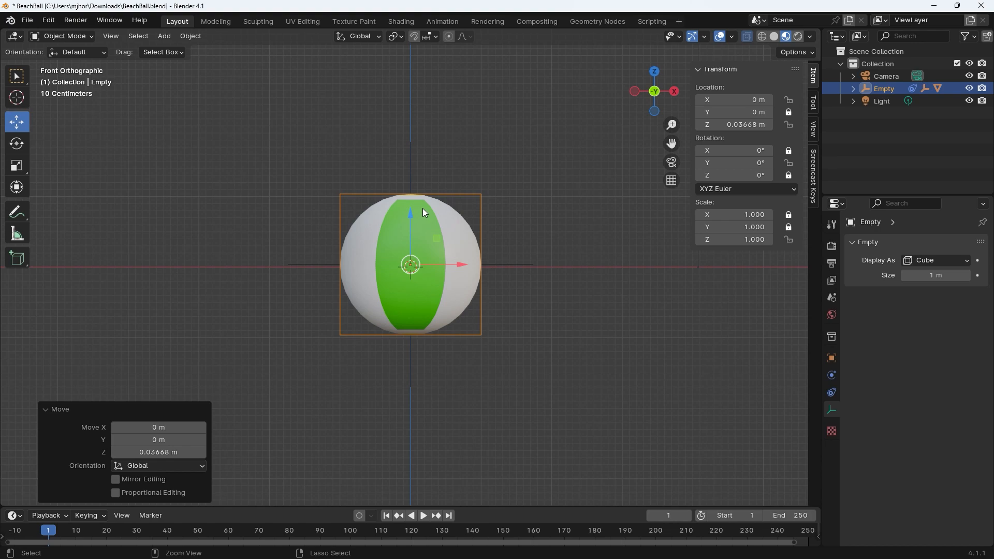
{"action": "key", "text": "ctrl+z"}
{"action": "left_click", "coordinate": [481, 151]}
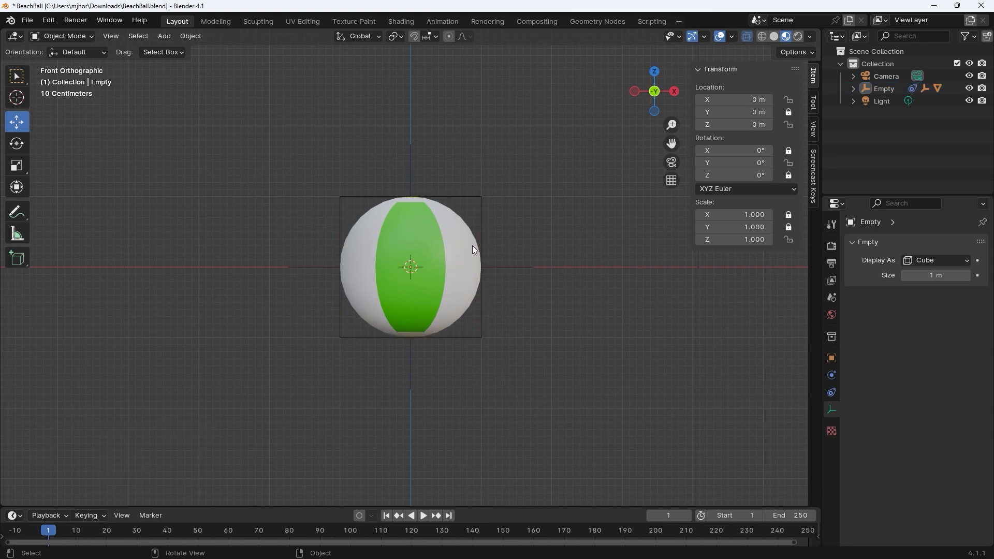
{"action": "mouse_move", "coordinate": [393, 163]}
{"action": "left_mouse_down"}
{"action": "mouse_move", "coordinate": [430, 163]}
{"action": "mouse_move", "coordinate": [379, 156]}
{"action": "left_mouse_up"}
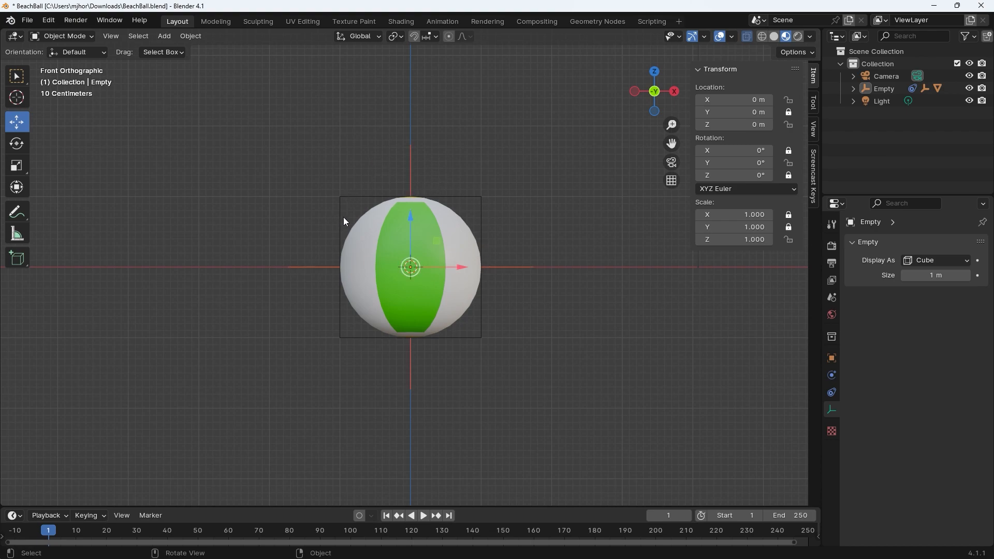
{"action": "left_click_drag", "start_coordinate": [341, 218], "coordinate": [312, 199]}
{"action": "left_click", "coordinate": [289, 164]}
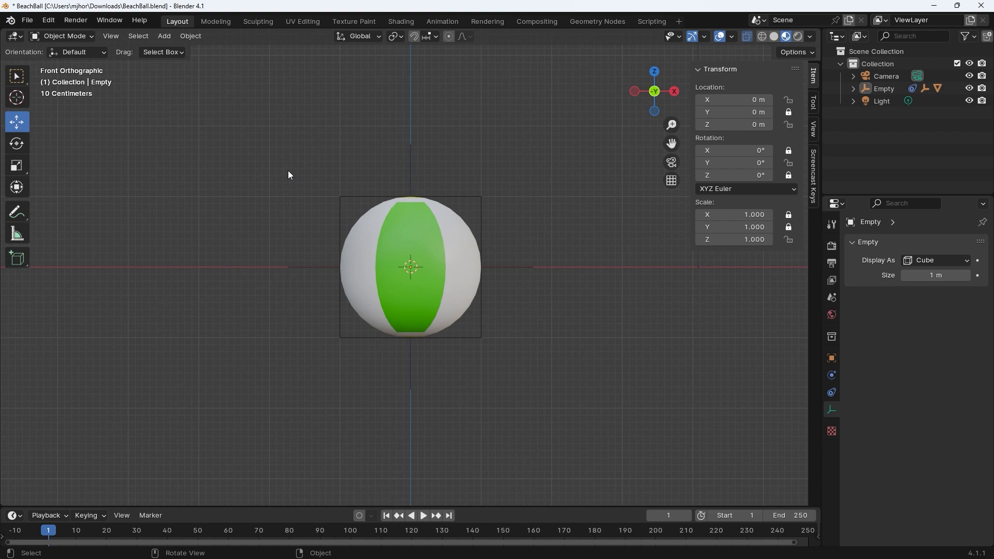
Step: Rotate the cube empty about 59° around Y and counter-rotate the plain axes empty by about -55° to test the rig
{"action": "left_click", "coordinate": [352, 197]}
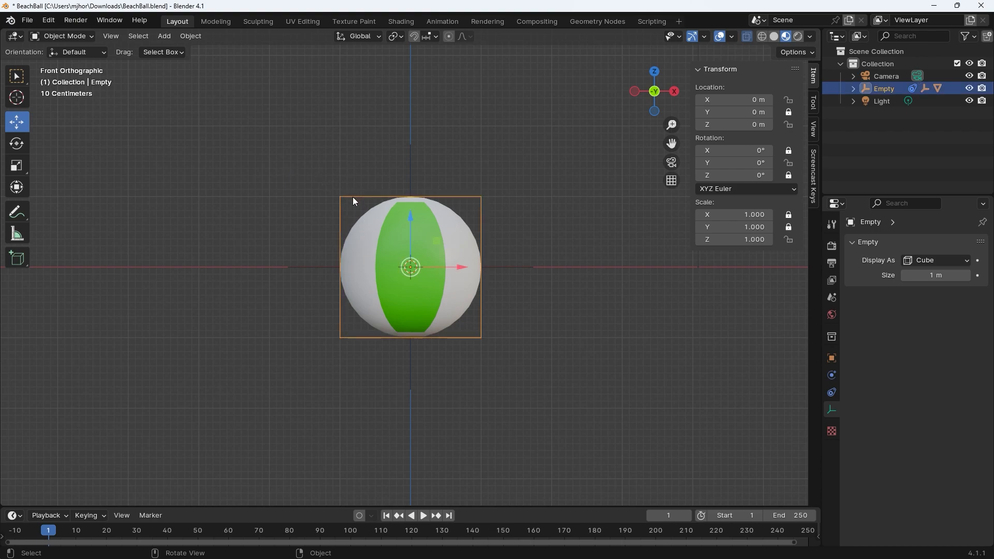
{"action": "left_click", "coordinate": [17, 143]}
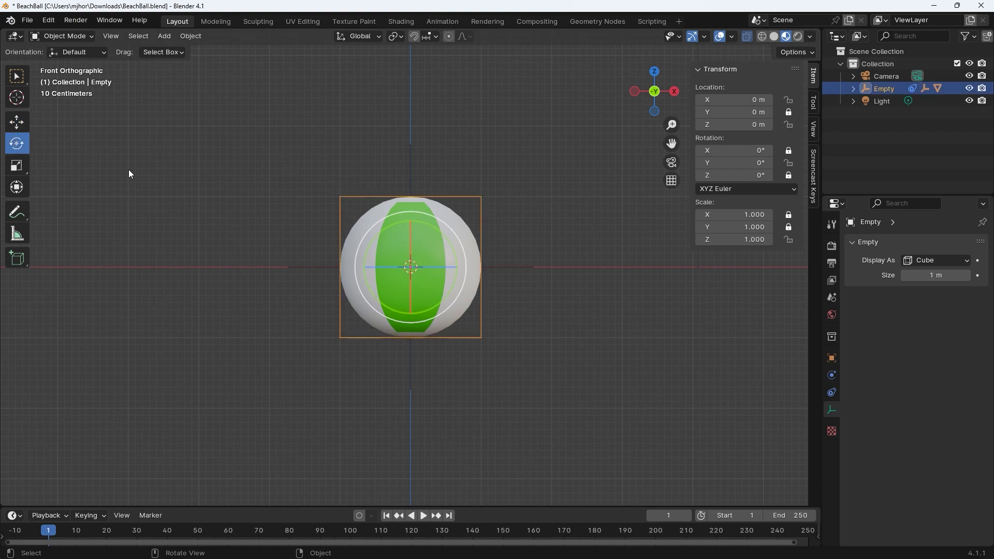
{"action": "left_click_drag", "start_coordinate": [445, 238], "coordinate": [505, 225]}
{"action": "left_click", "coordinate": [519, 235]}
{"action": "key", "text": "ctrl+z"}
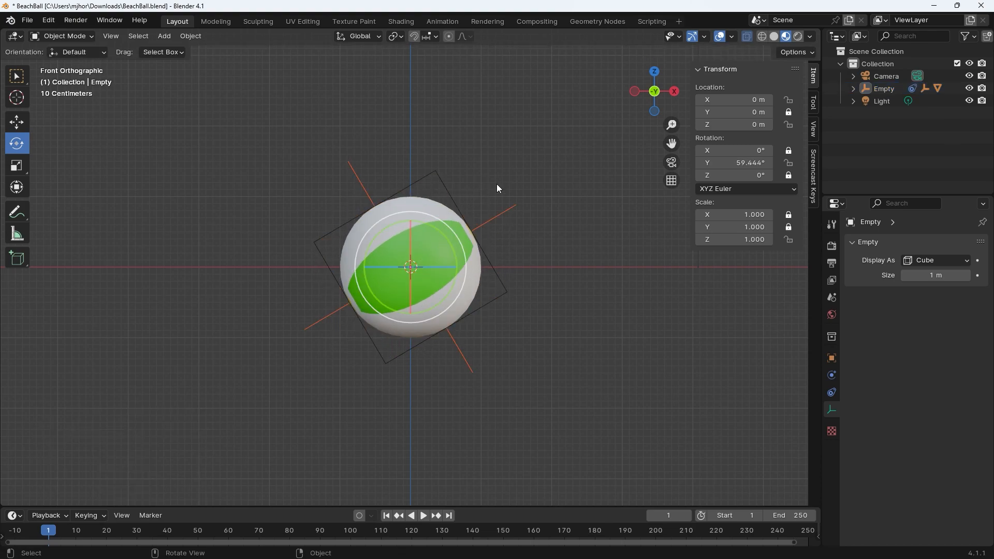
{"action": "left_click_drag", "start_coordinate": [452, 255], "coordinate": [448, 213]}
Step: Undo the test rotations of the plain axes empty and the cube empty
{"action": "key", "text": "ctrl+z"}
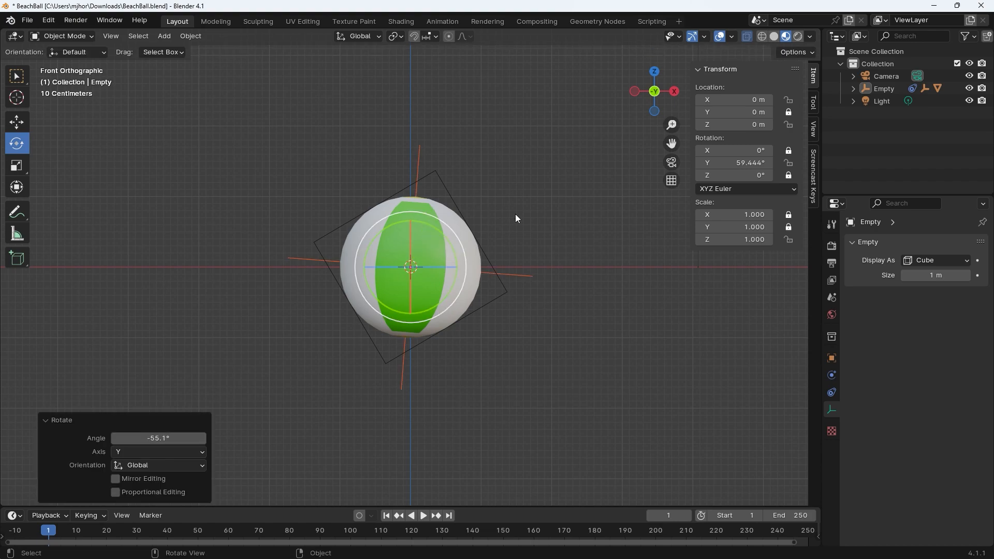
{"action": "key", "text": "ctrl+z"}
{"action": "key", "text": "ctrl+z"}
{"action": "key", "text": "ctrl+z"}
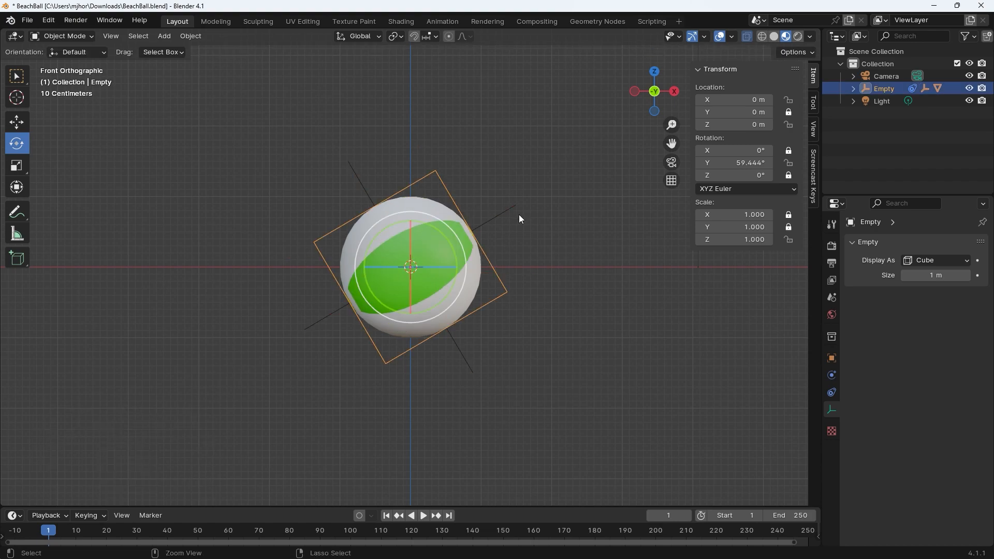
{"action": "key", "text": "ctrl+z"}
{"action": "key", "text": "ctrl+z"}
{"action": "key", "text": "ctrl+shift+z"}
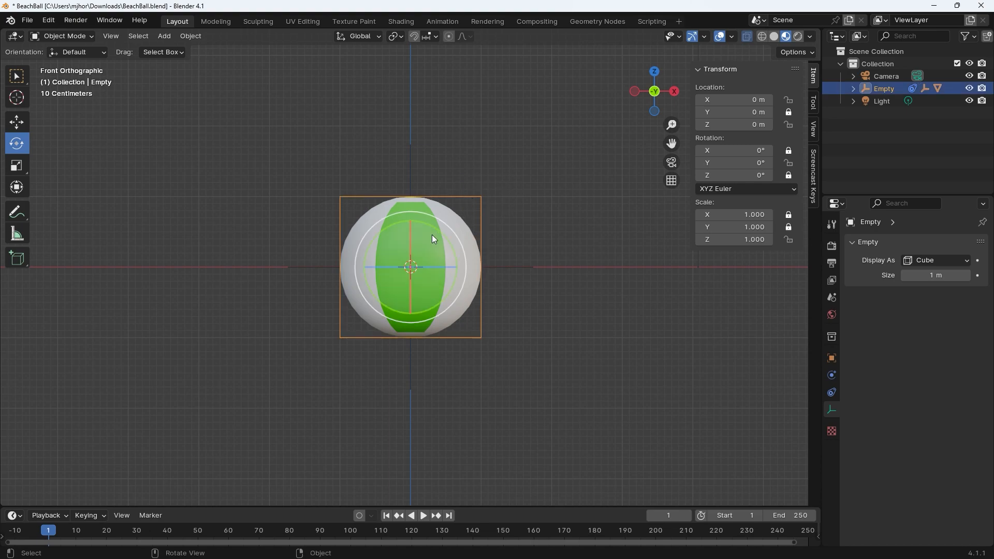
Step: Rotate the cube empty about 58° around Y and counter-rotate the plain axes empty by about -59°
{"action": "left_click_drag", "start_coordinate": [433, 236], "coordinate": [458, 270]}
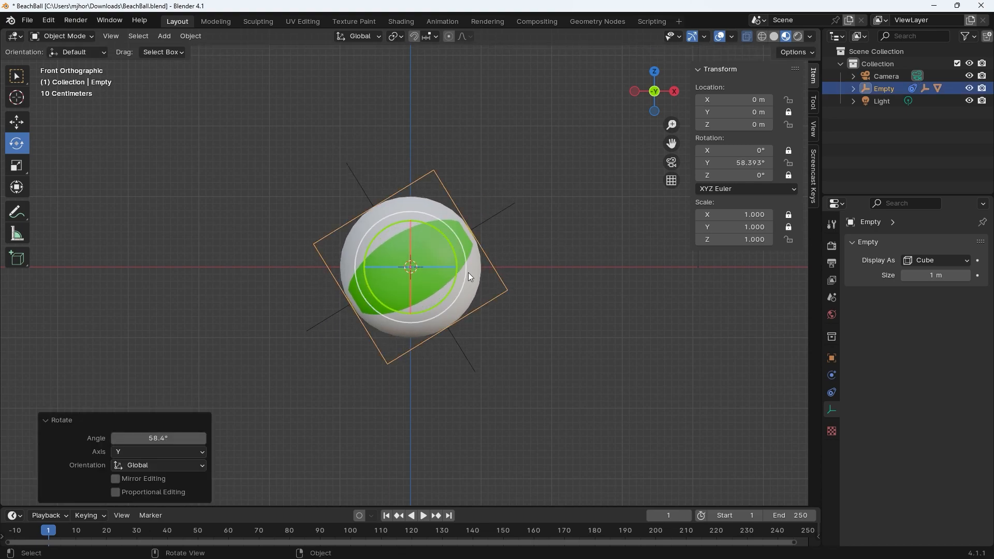
{"action": "left_click", "coordinate": [538, 241]}
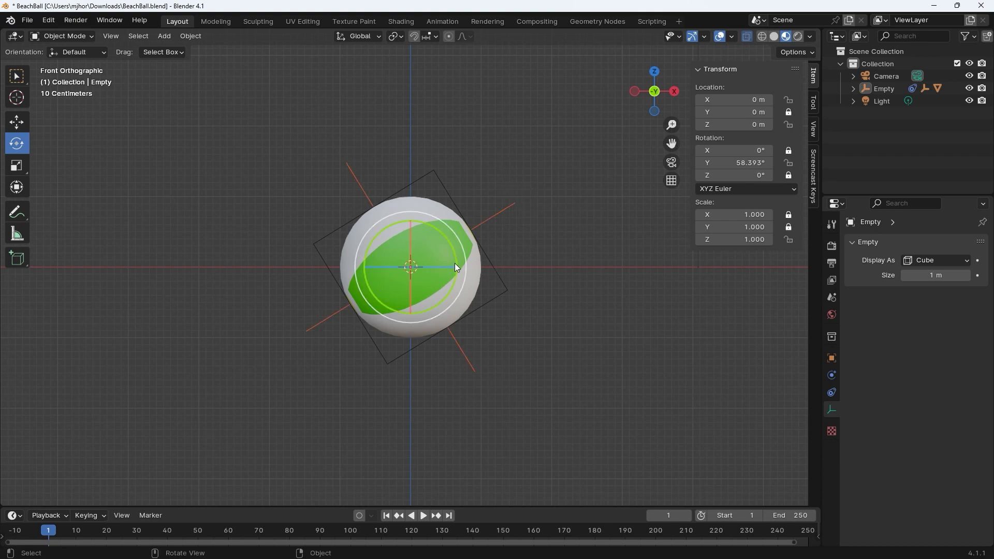
{"action": "left_click_drag", "start_coordinate": [452, 253], "coordinate": [423, 201]}
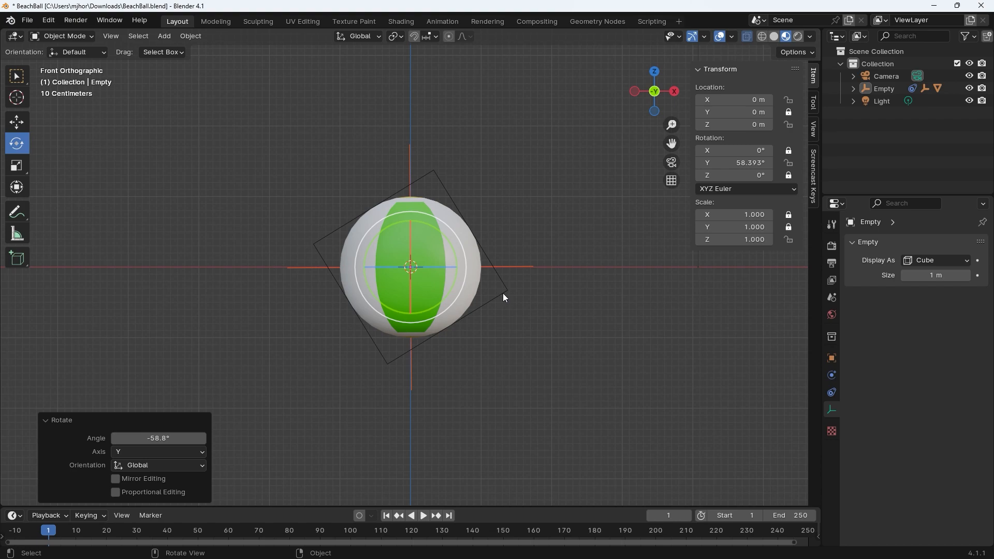
Step: Undo both test rotations around Y
{"action": "key", "text": "ctrl+z"}
{"action": "key", "text": "ctrl+z"}
{"action": "key", "text": "ctrl+z"}
{"action": "key", "text": "ctrl+z"}
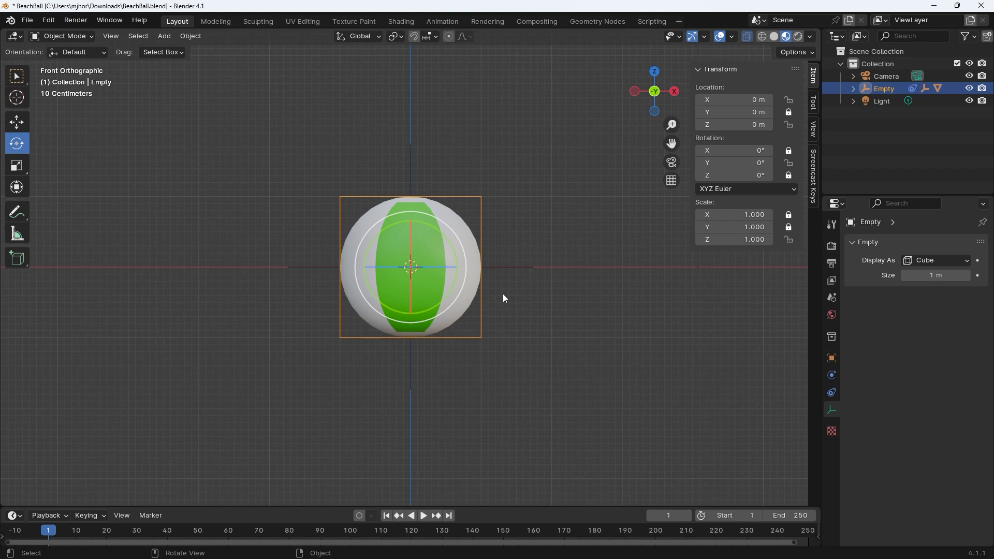
Step: Add a driver to the plain axes empty's Y rotation and open that driver for editing
{"action": "left_click", "coordinate": [501, 145]}
{"action": "left_click_drag", "start_coordinate": [439, 171], "coordinate": [401, 174]}
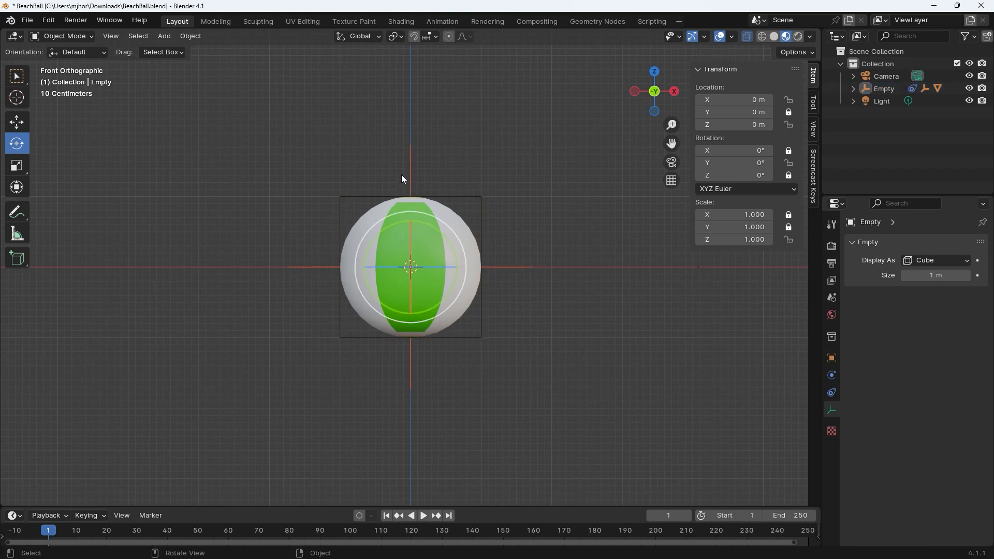
{"action": "right_click", "coordinate": [740, 162]}
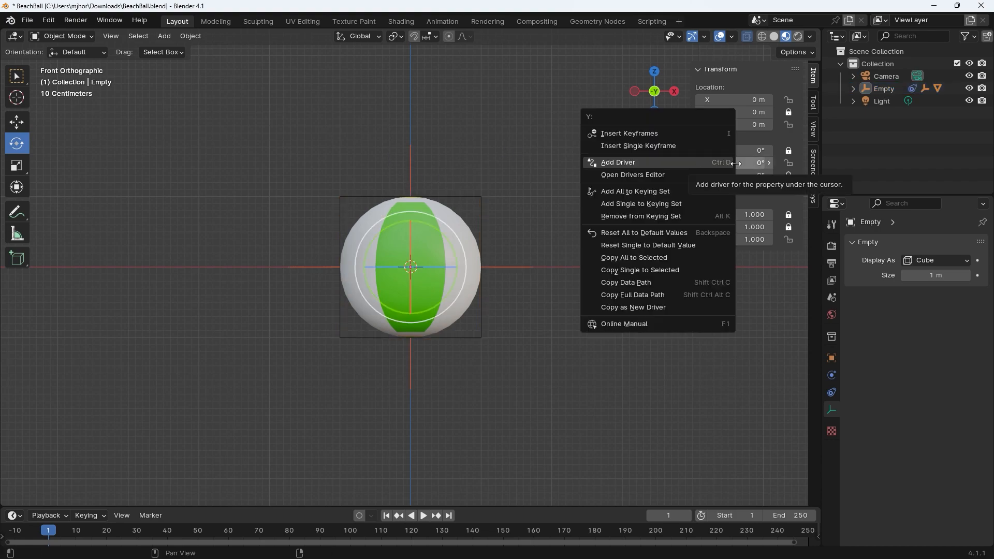
{"action": "left_click", "coordinate": [648, 162]}
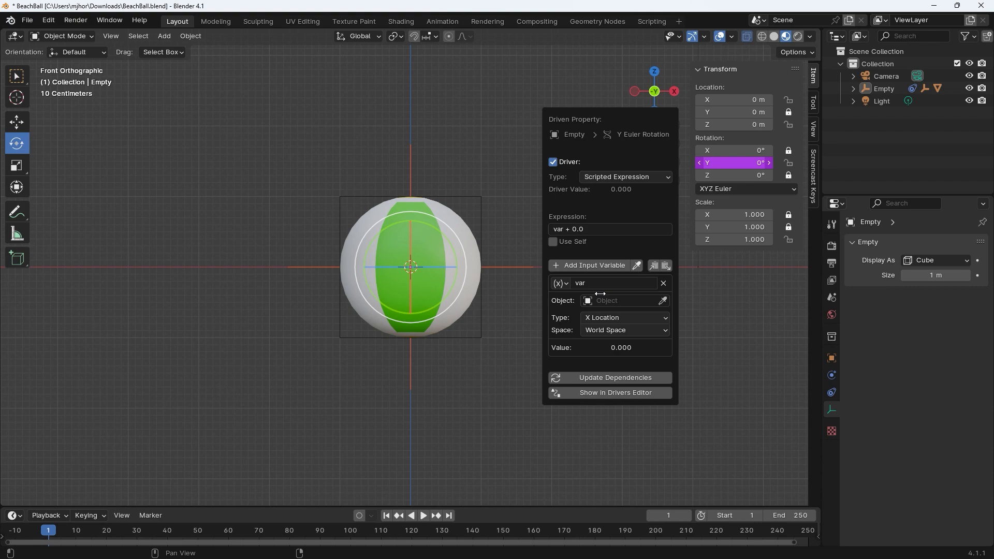
{"action": "right_click", "coordinate": [718, 164]}
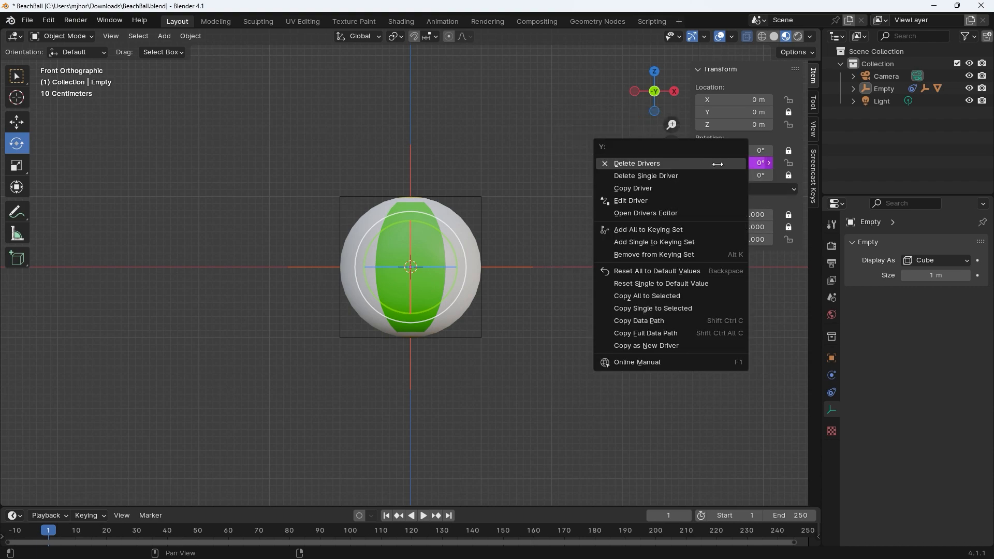
{"action": "left_click", "coordinate": [655, 201]}
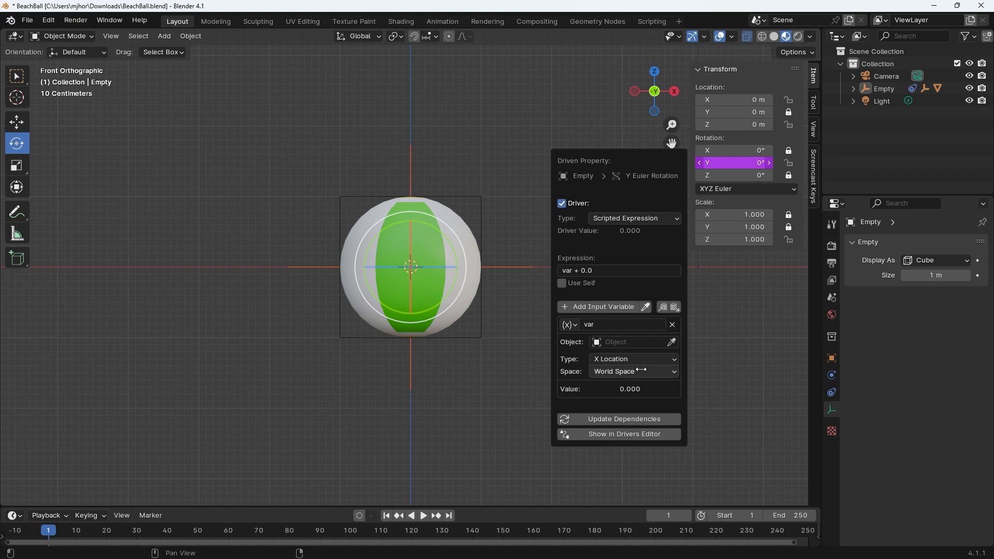
Step: Add two extra input variables to the driver and remove both of them
{"action": "left_click", "coordinate": [609, 307]}
{"action": "left_click", "coordinate": [609, 307]}
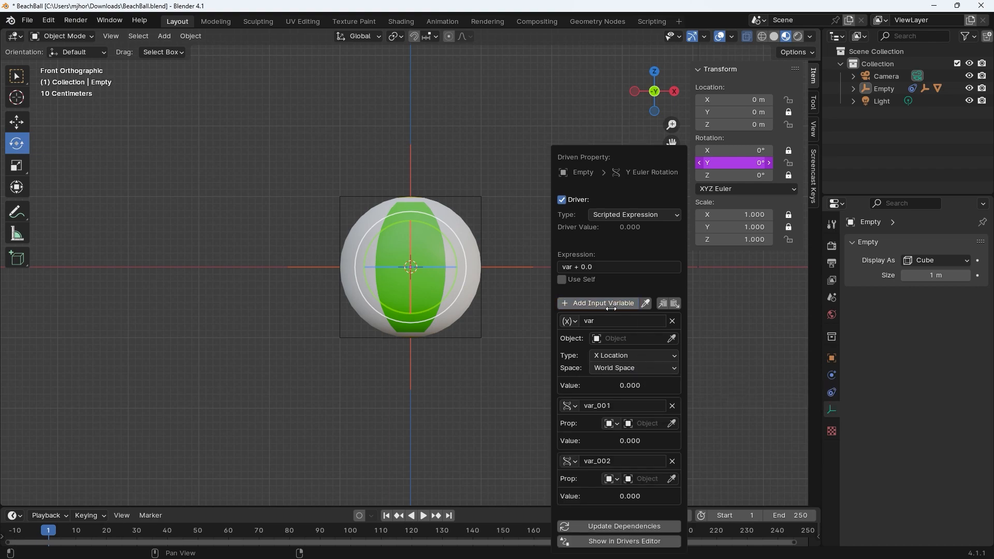
{"action": "left_click", "coordinate": [672, 406]}
{"action": "left_click", "coordinate": [672, 406]}
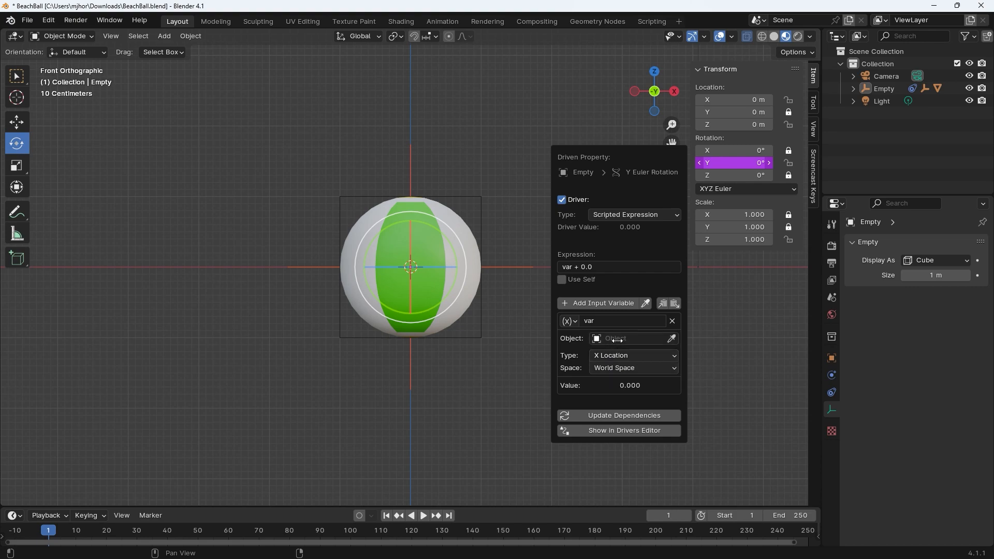
Step: Set the driver variable's object to Empty and its type to Y Rotation
{"action": "left_click", "coordinate": [618, 339]}
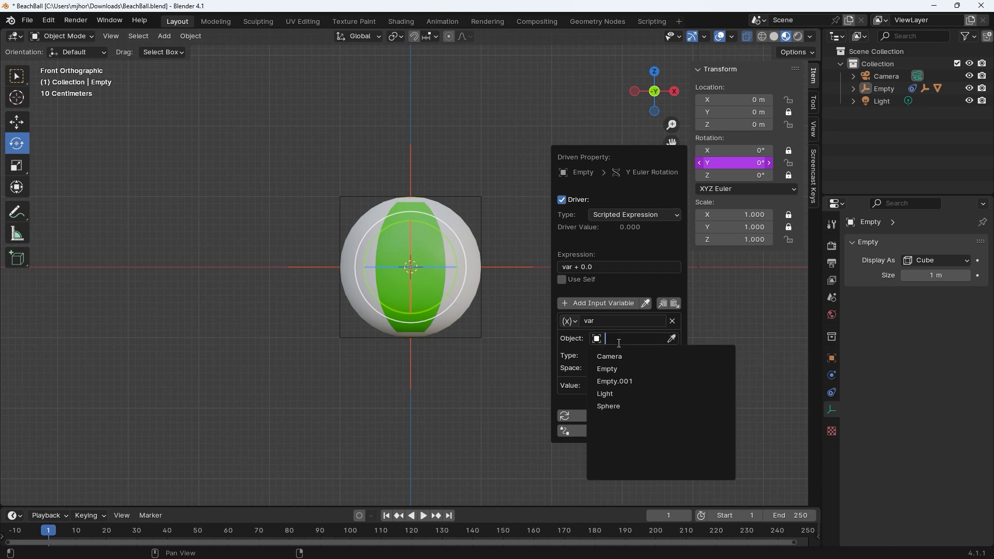
{"action": "left_click", "coordinate": [618, 369]}
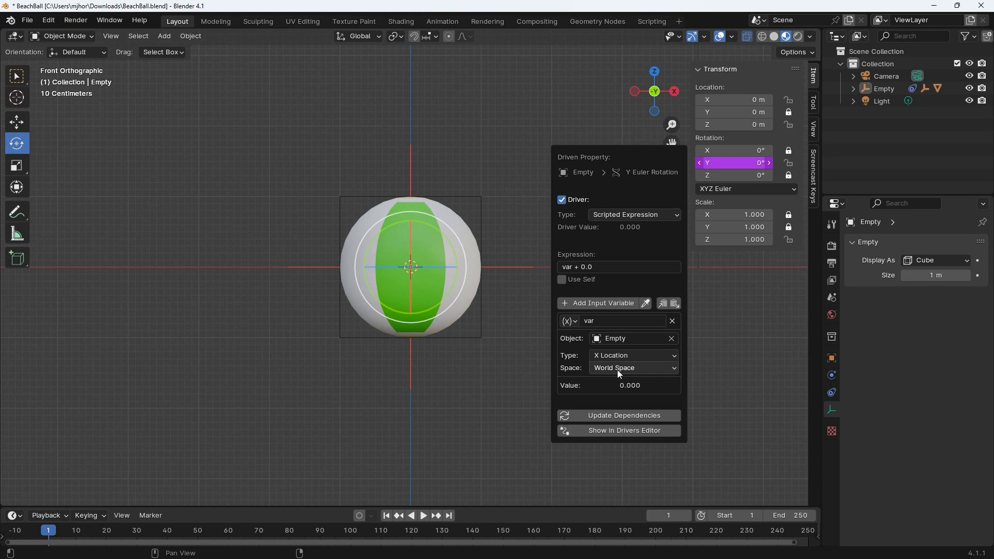
{"action": "left_click", "coordinate": [628, 355]}
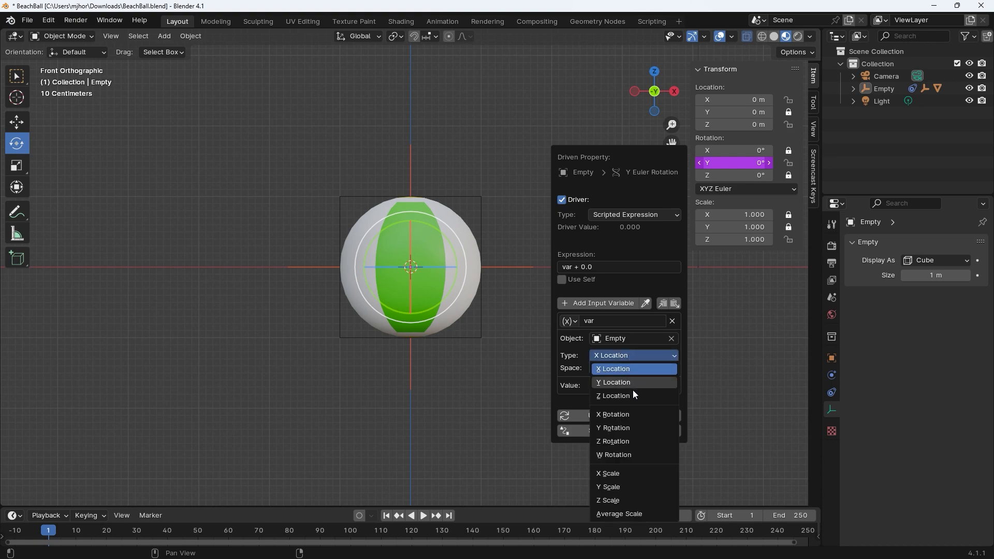
{"action": "left_click", "coordinate": [625, 428]}
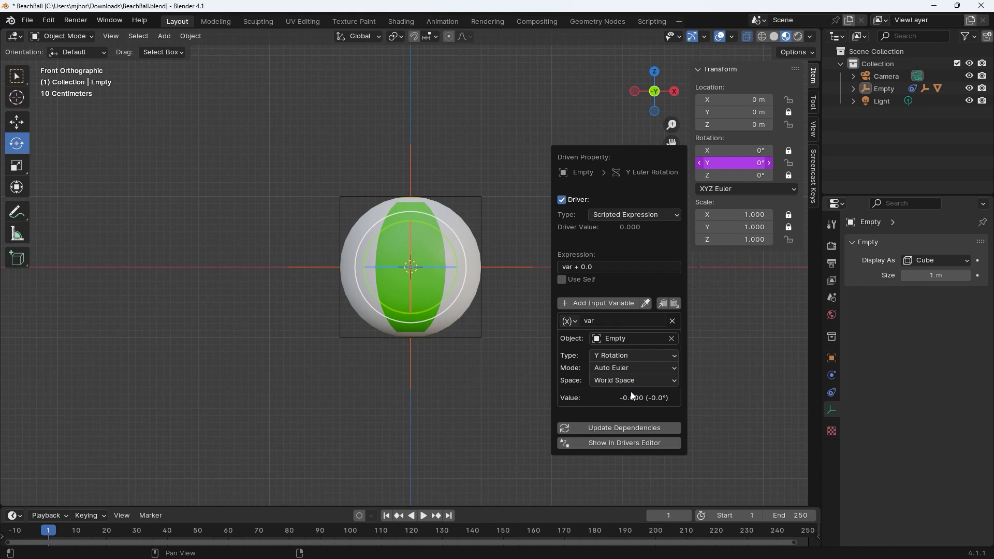
Step: Keep the driver type as Scripted Expression with the expression -var, and update its dependencies
{"action": "left_click", "coordinate": [637, 214]}
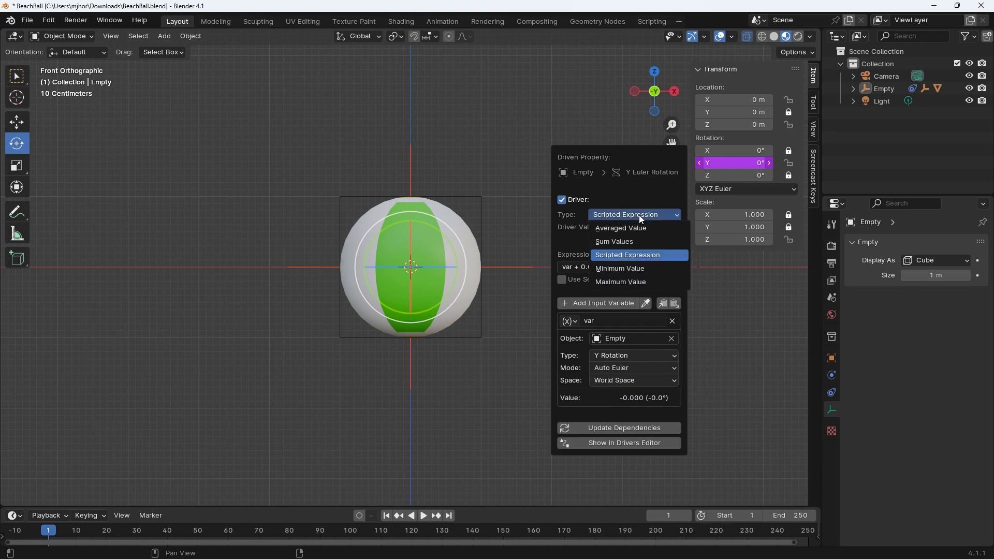
{"action": "left_click", "coordinate": [634, 256]}
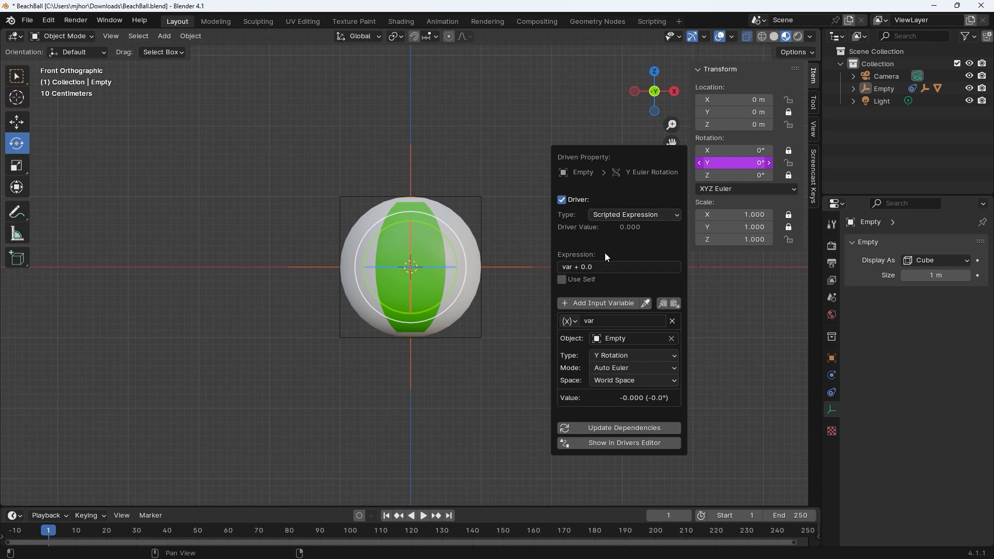
{"action": "left_click", "coordinate": [619, 215]}
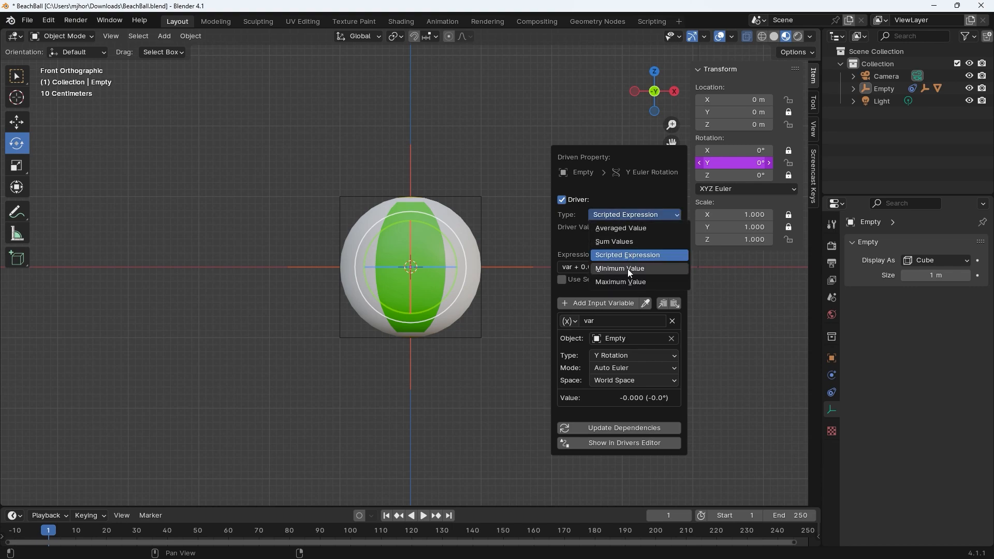
{"action": "left_click", "coordinate": [633, 255]}
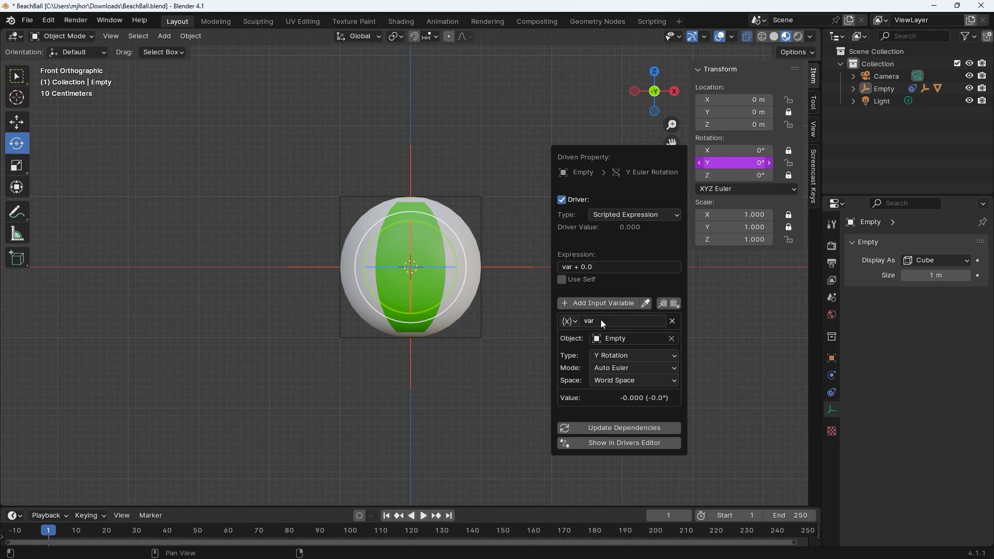
{"action": "left_click", "coordinate": [606, 266]}
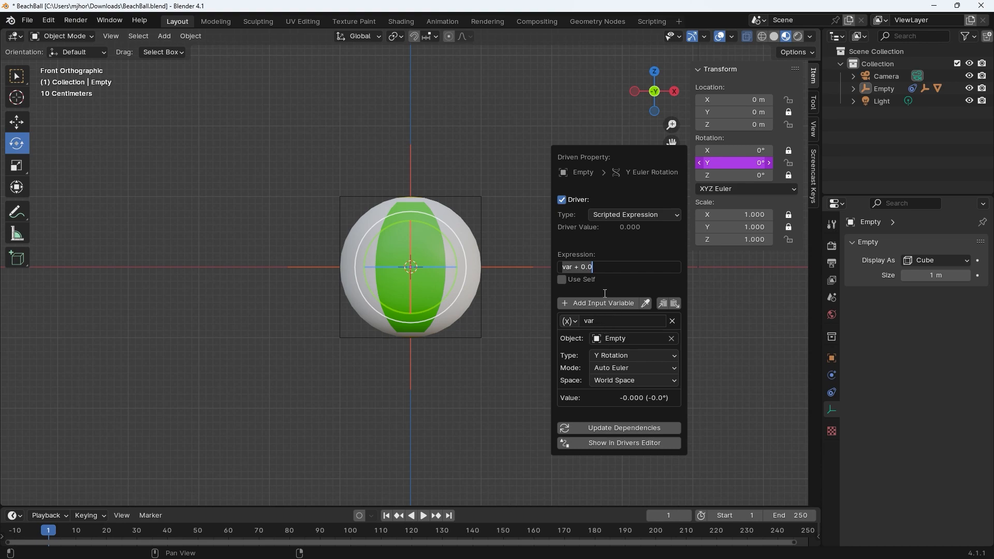
{"action": "type", "text": "-var"}
{"action": "left_click", "coordinate": [625, 427]}
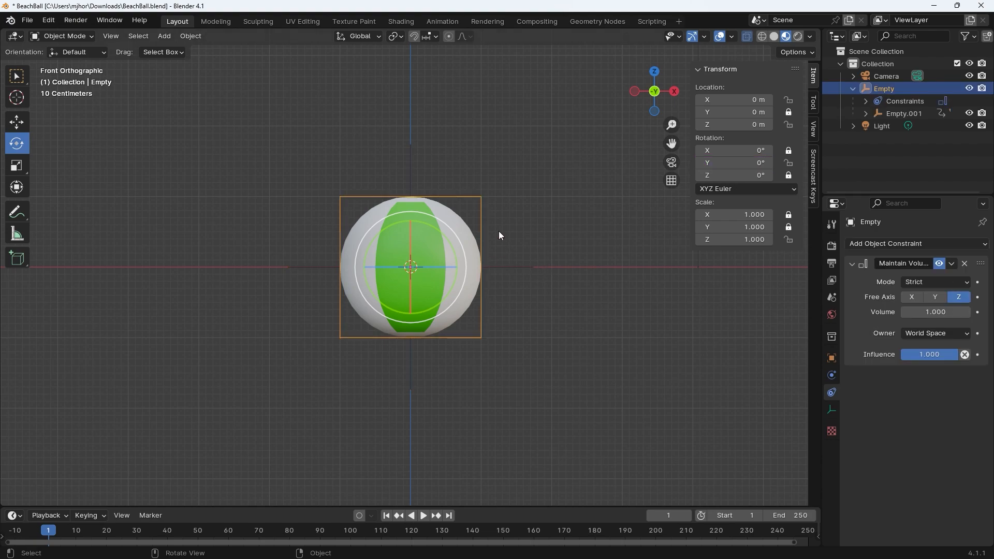
Step: Set the cube empty's Y rotation to 40° and select the plain axes empty to check its driven rotation
{"action": "left_click", "coordinate": [543, 220]}
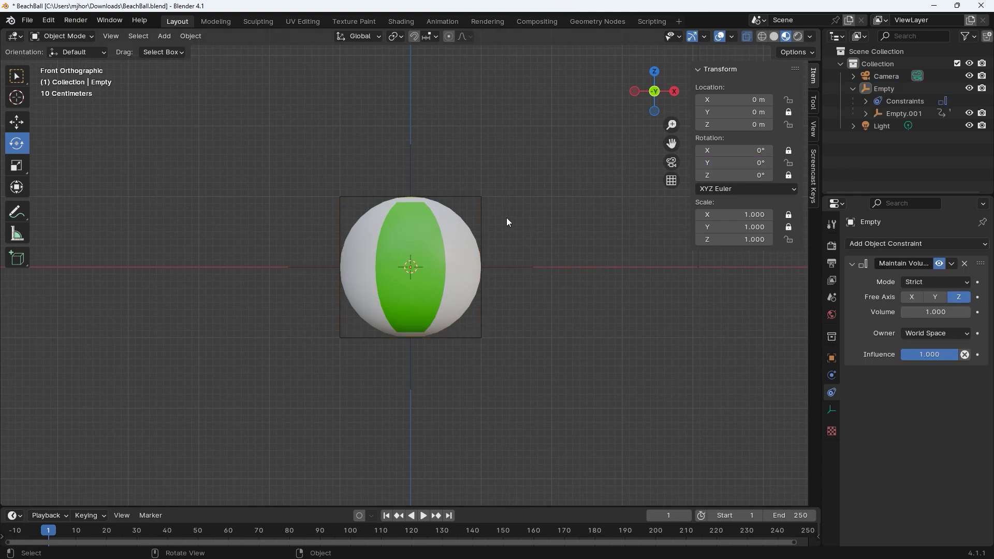
{"action": "left_click", "coordinate": [472, 198]}
{"action": "left_click_drag", "start_coordinate": [740, 162], "coordinate": [796, 162]}
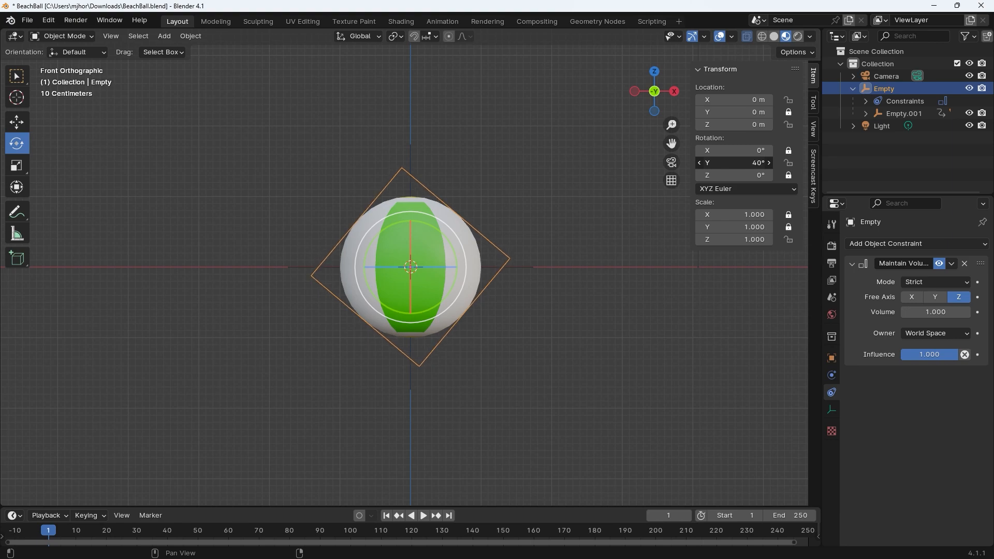
{"action": "left_click", "coordinate": [526, 165]}
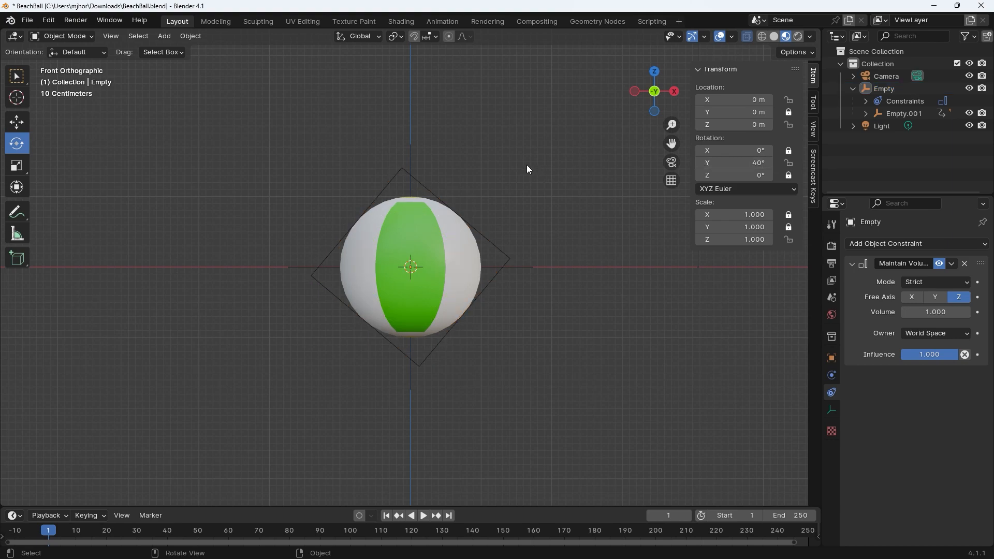
{"action": "left_click", "coordinate": [411, 154]}
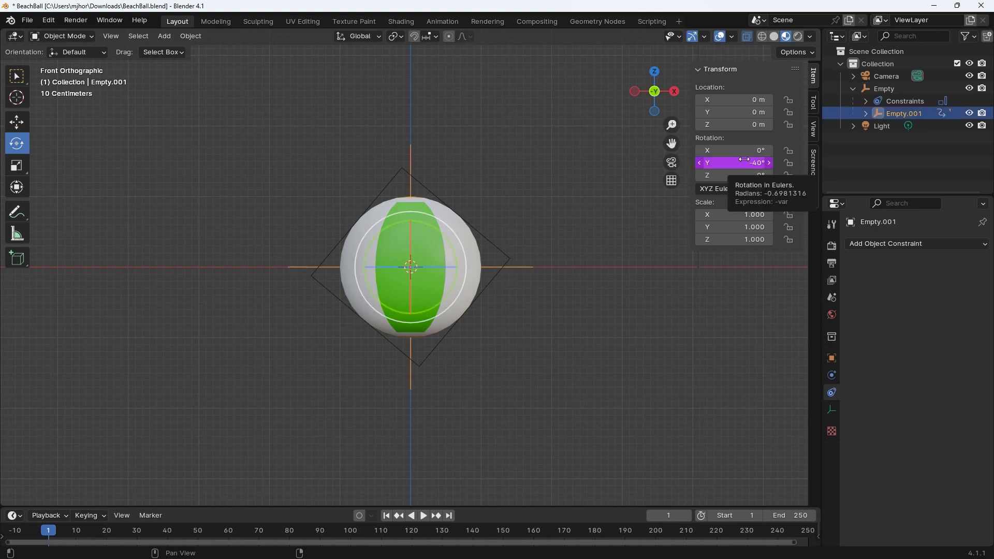
Step: Select the cube empty and the plain axes empty in turn to compare their Y rotation values
{"action": "left_click", "coordinate": [504, 253]}
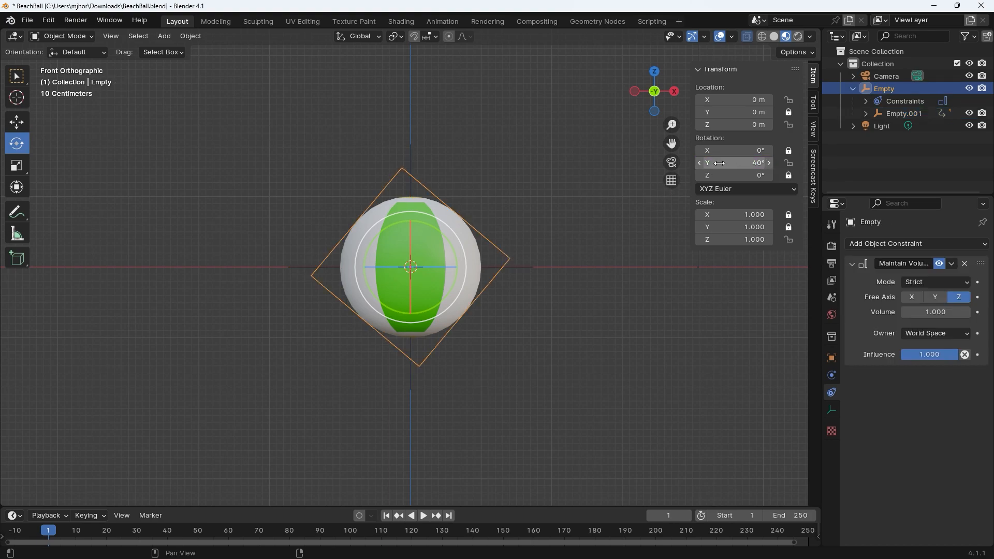
{"action": "left_click", "coordinate": [412, 154]}
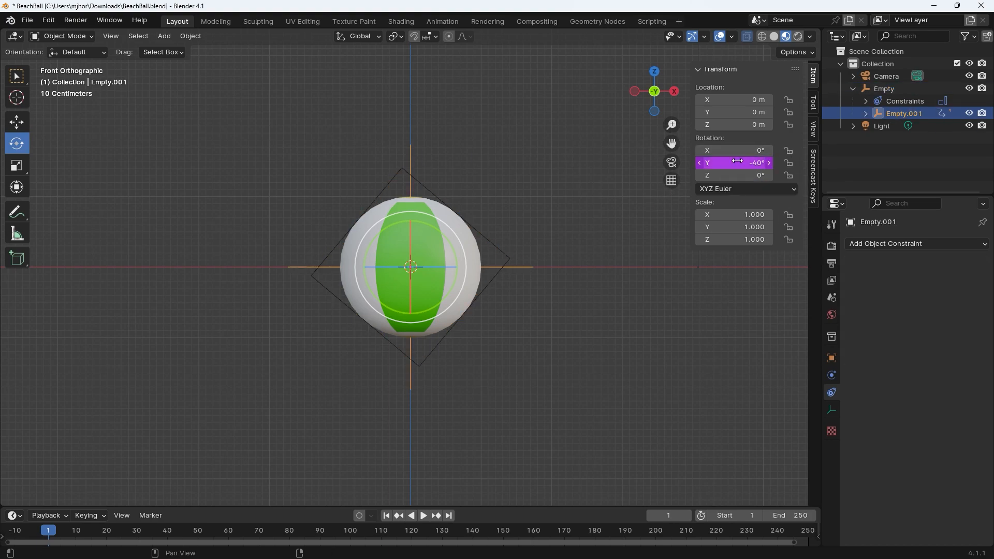
{"action": "left_click", "coordinate": [505, 256]}
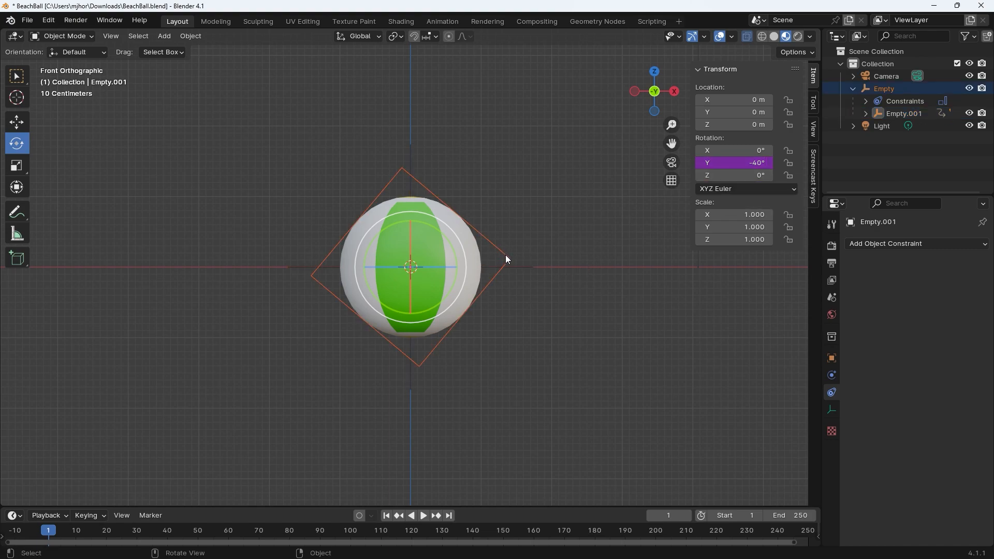
{"action": "left_click", "coordinate": [506, 232]}
Step: Set the cube empty's Y rotation to about 71° and select the plain axes empty to check its driven Y rotation
{"action": "left_click", "coordinate": [504, 255]}
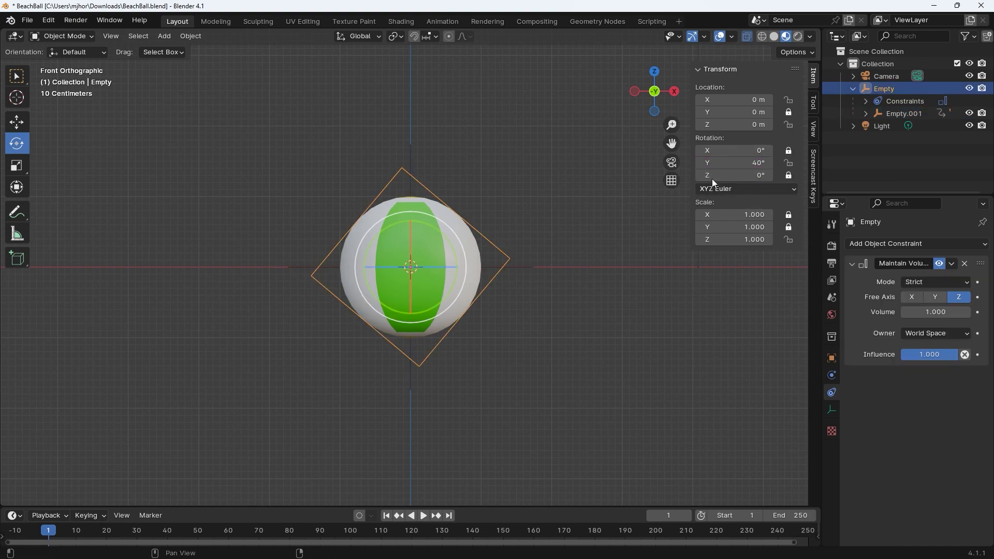
{"action": "left_click_drag", "start_coordinate": [735, 163], "coordinate": [768, 163]}
{"action": "left_click", "coordinate": [401, 167]}
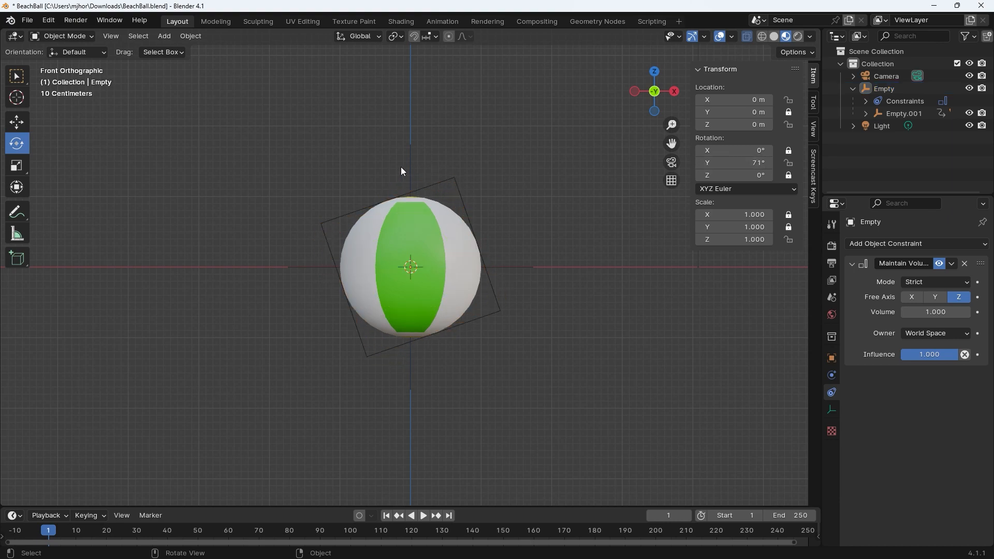
{"action": "left_click", "coordinate": [409, 168]}
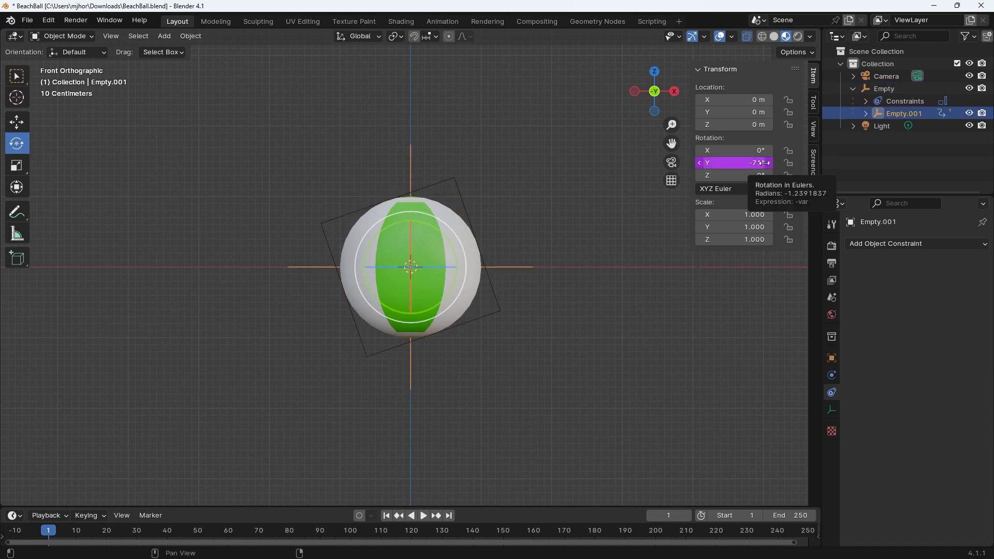